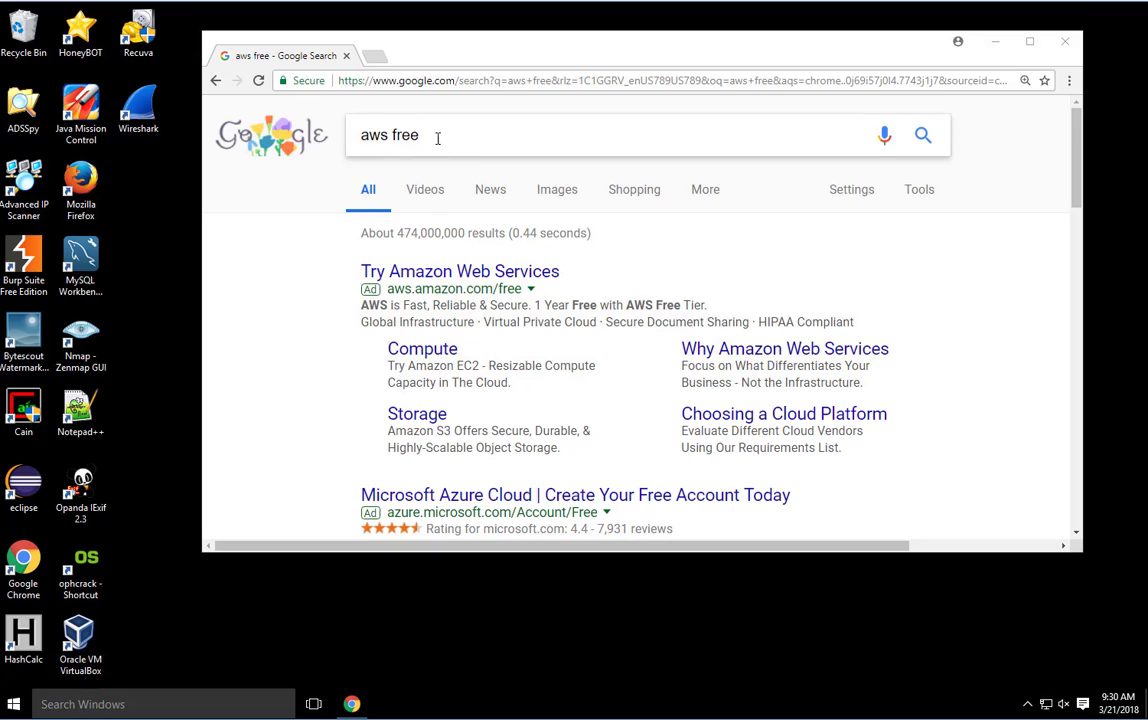
Step: Search Google for "aws free" and open the AWS Free Tier page from the Amazon Web Services result
drag(434, 138, 358, 133)
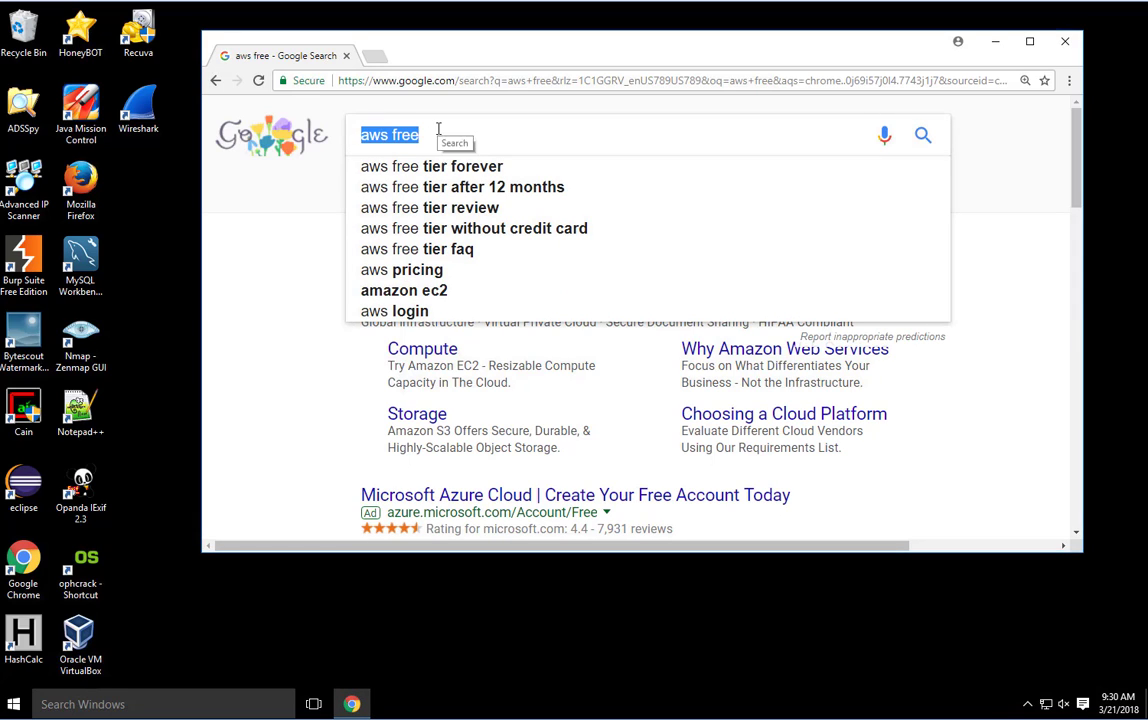
click(437, 132)
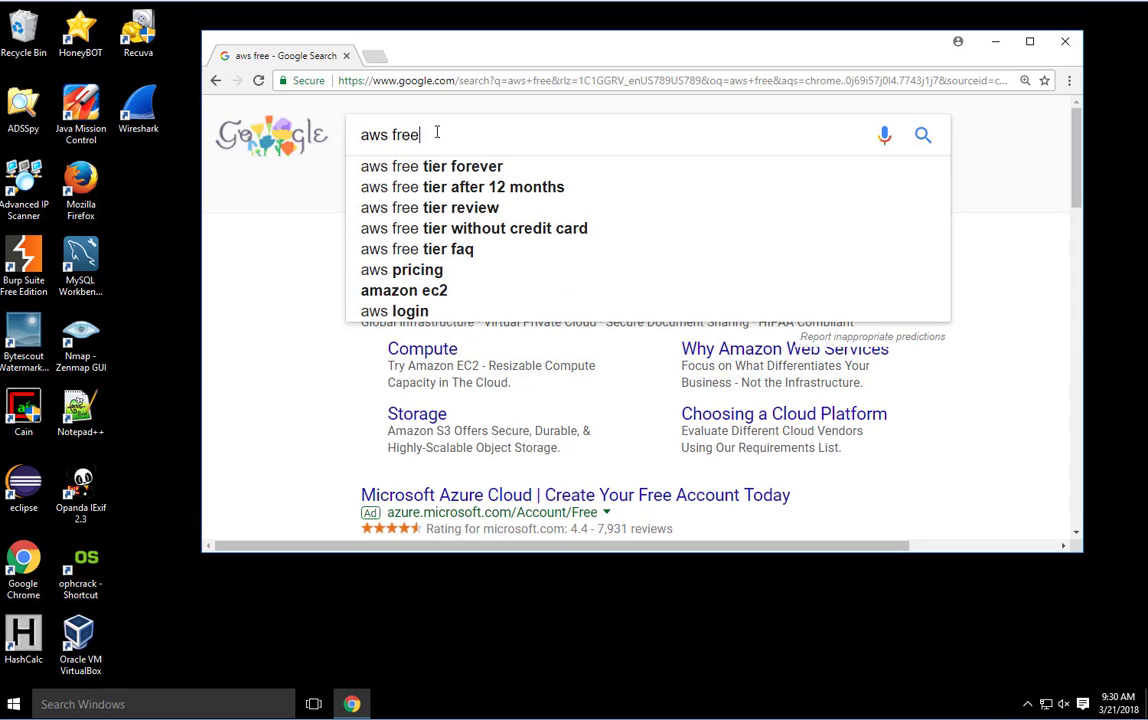
key(Return)
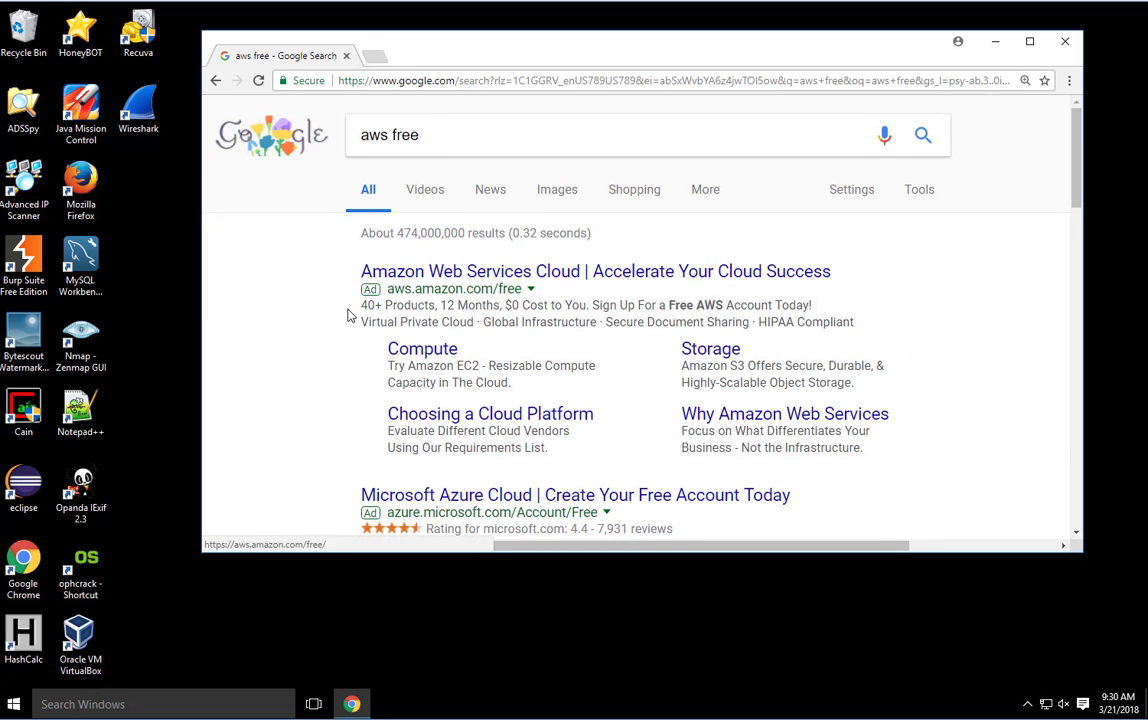
click(630, 284)
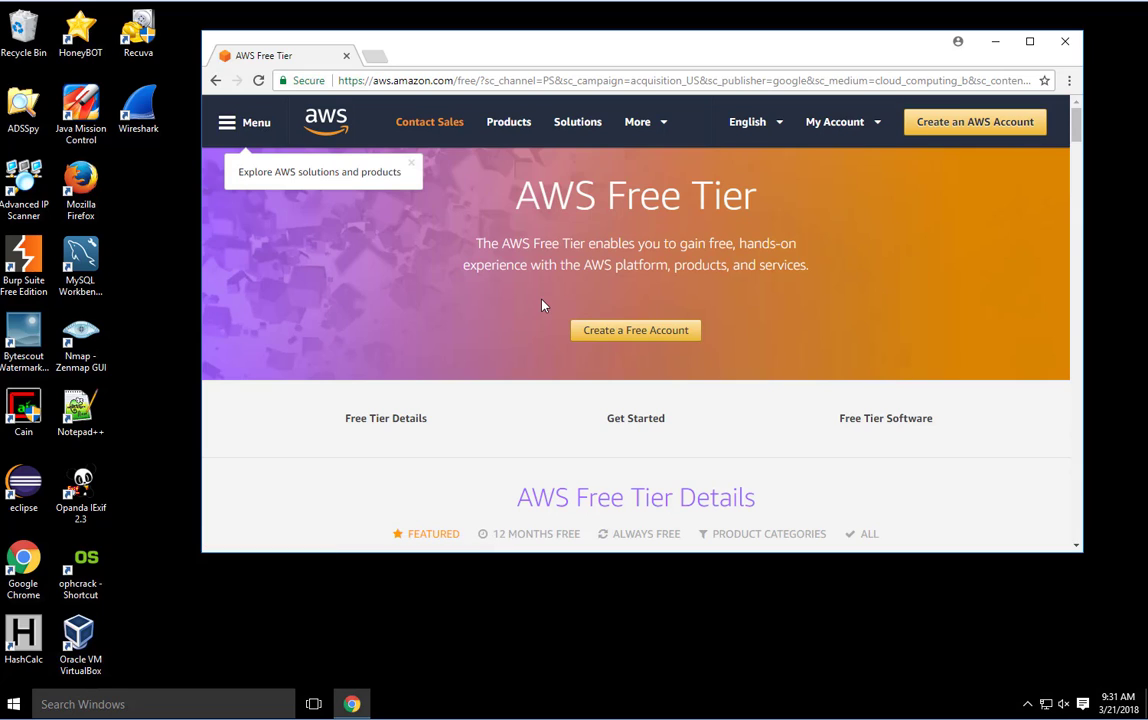
Step: Look through the featured AWS Free Tier offers and maximize the browser window
scroll(541, 305, down, 1)
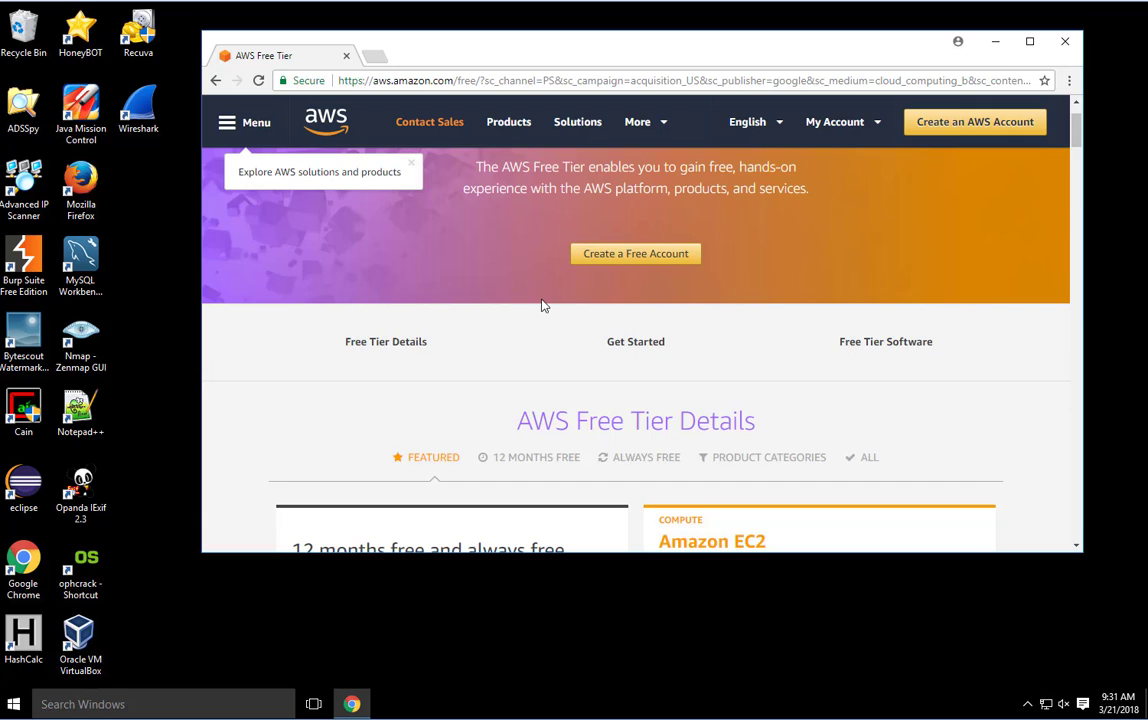
scroll(541, 305, down, 1)
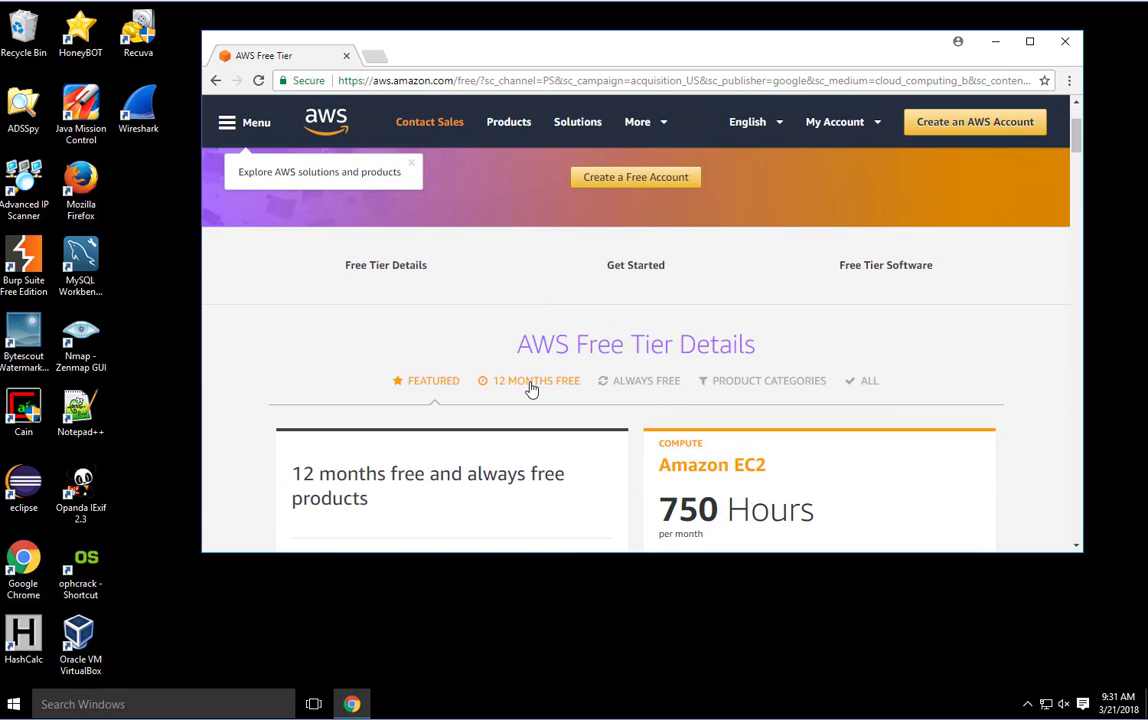
scroll(646, 383, down, 2)
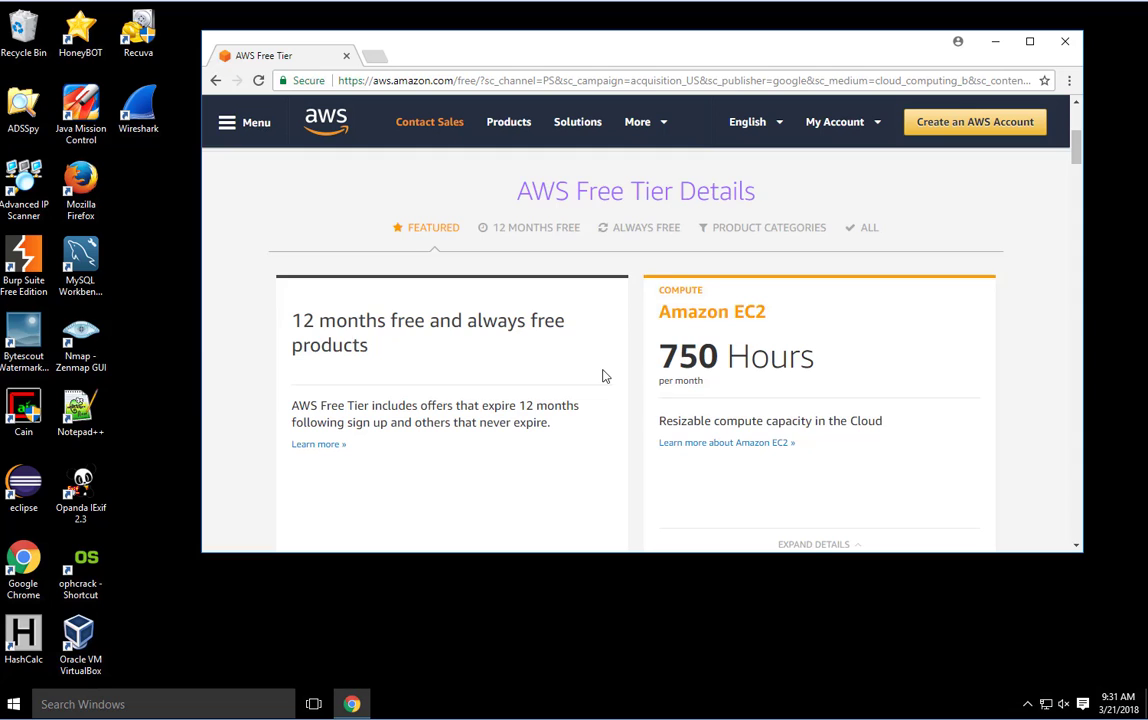
scroll(603, 376, down, 3)
scroll(603, 376, down, 3)
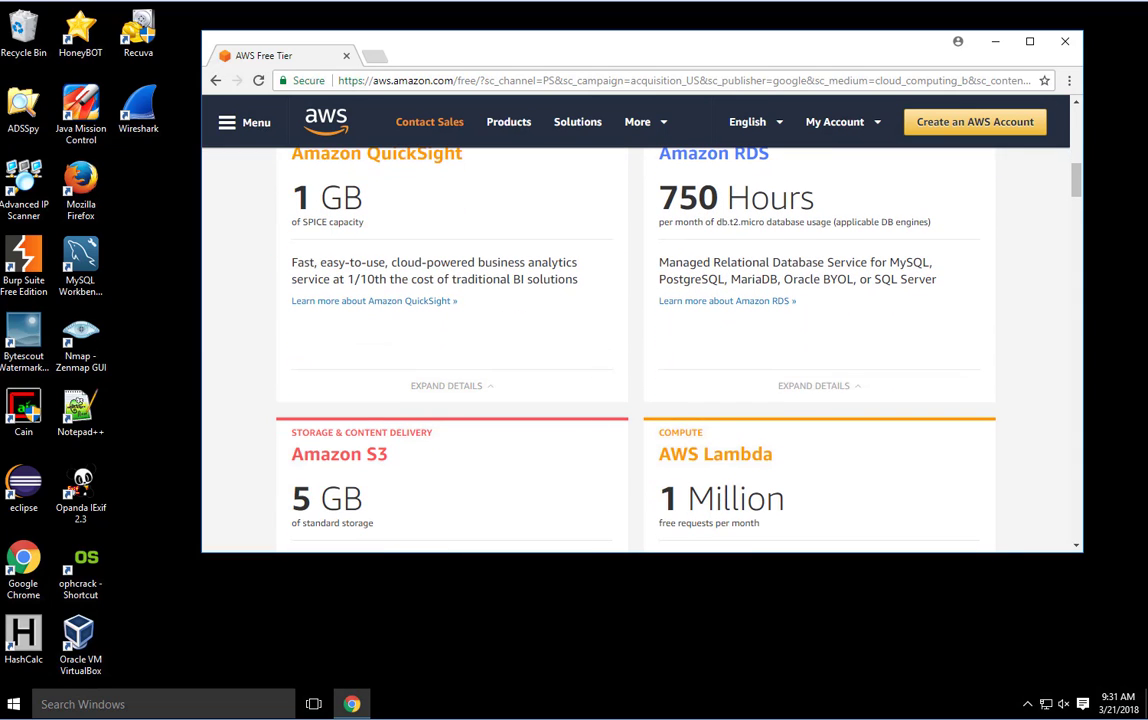
drag(590, 553, 585, 650)
click(1030, 44)
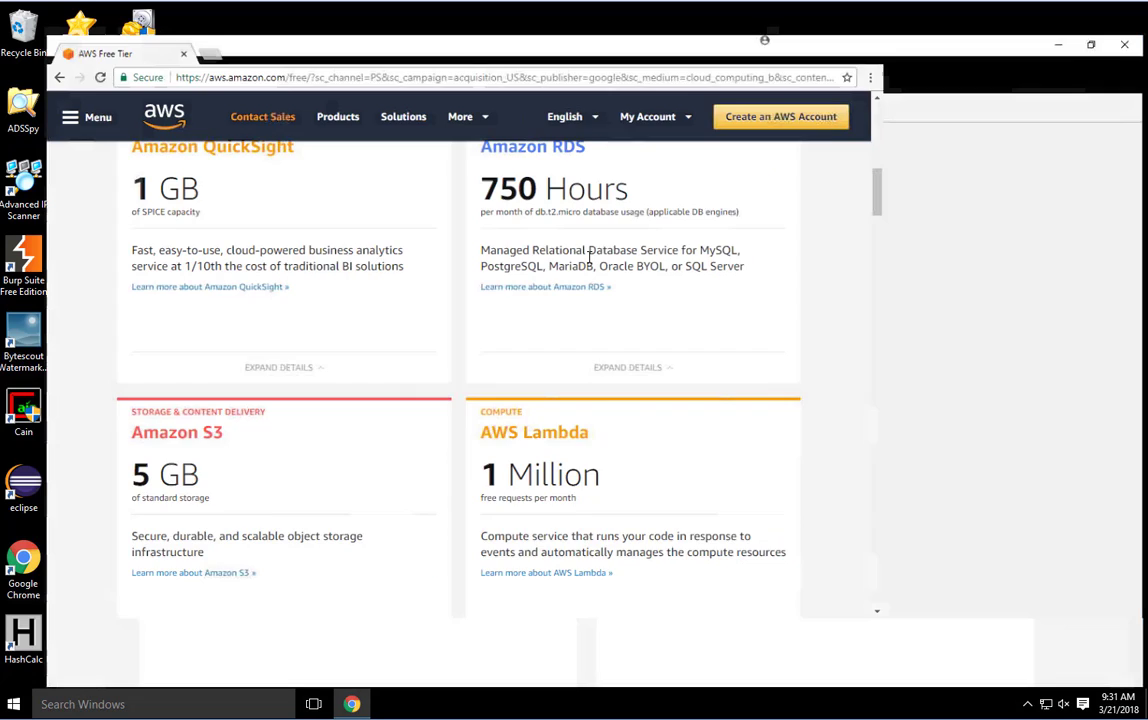
Step: Expand the details of the Amazon EC2 offer among the featured free tier products
scroll(489, 375, up, 2)
scroll(488, 376, up, 1)
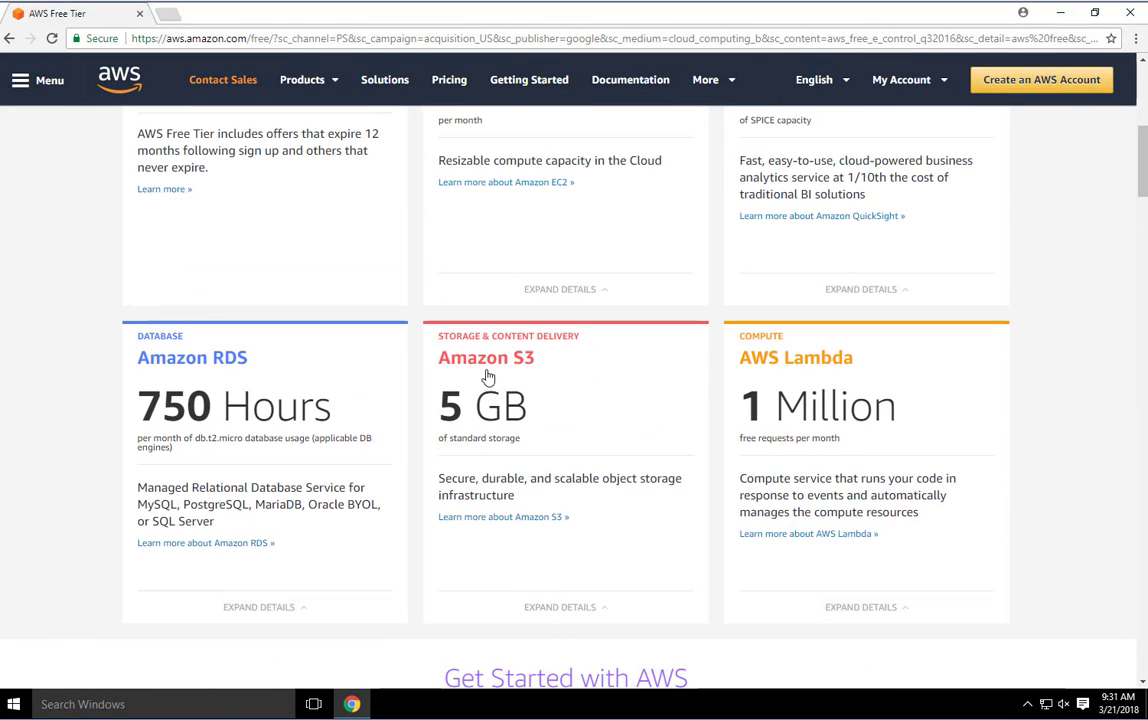
scroll(488, 376, up, 2)
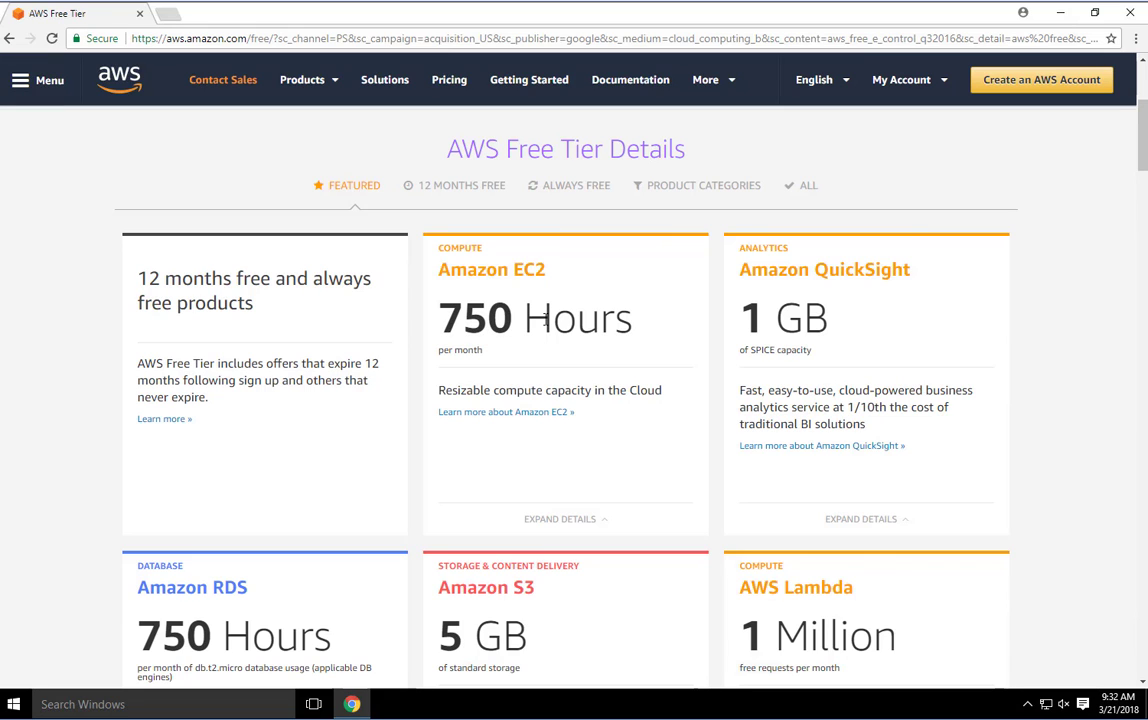
click(568, 521)
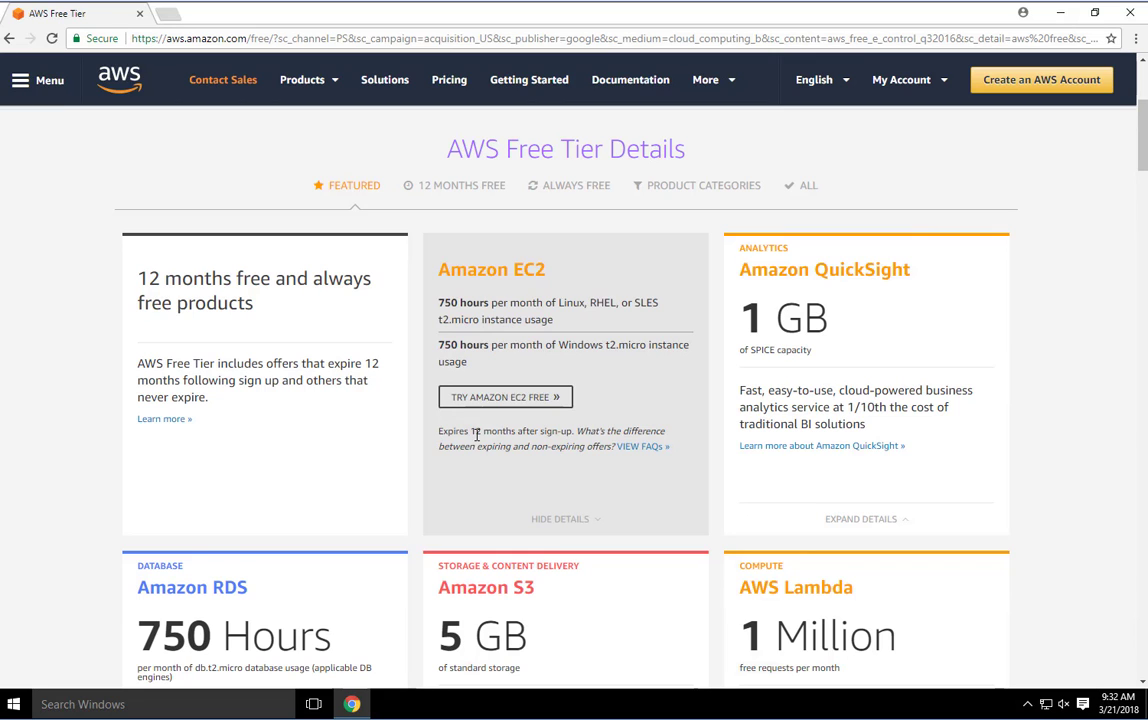
Step: Switch to Calculator to work out 30*24, the number of hours in a month, and close it
click(10, 707)
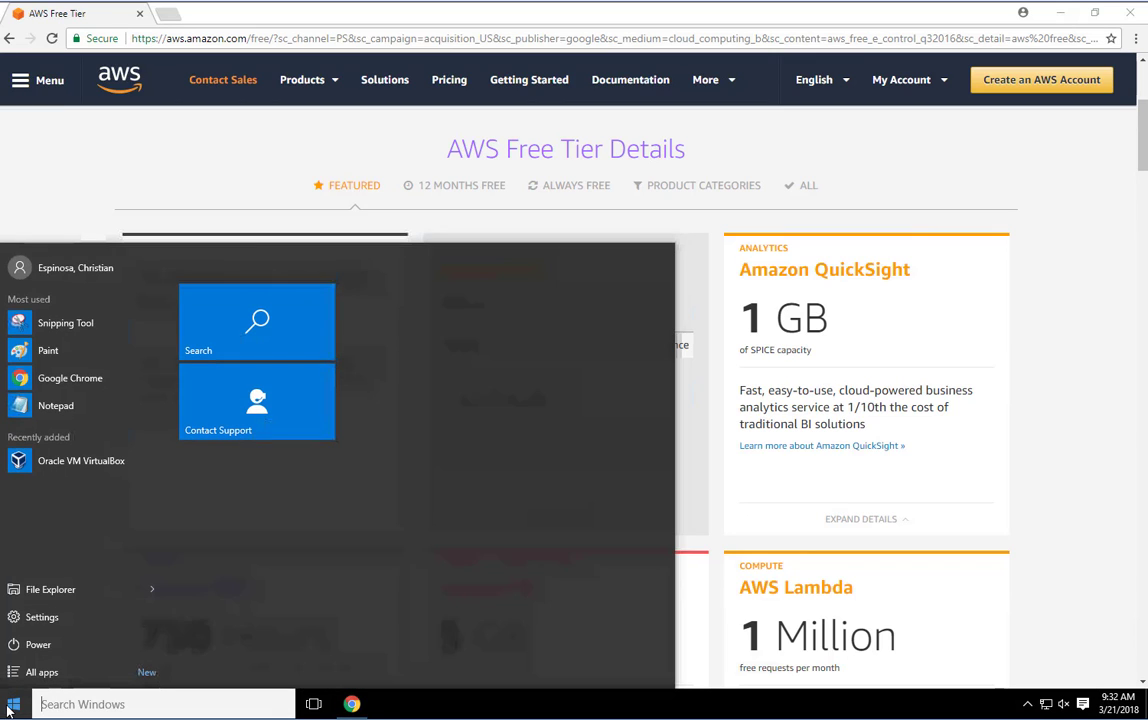
text(calc)
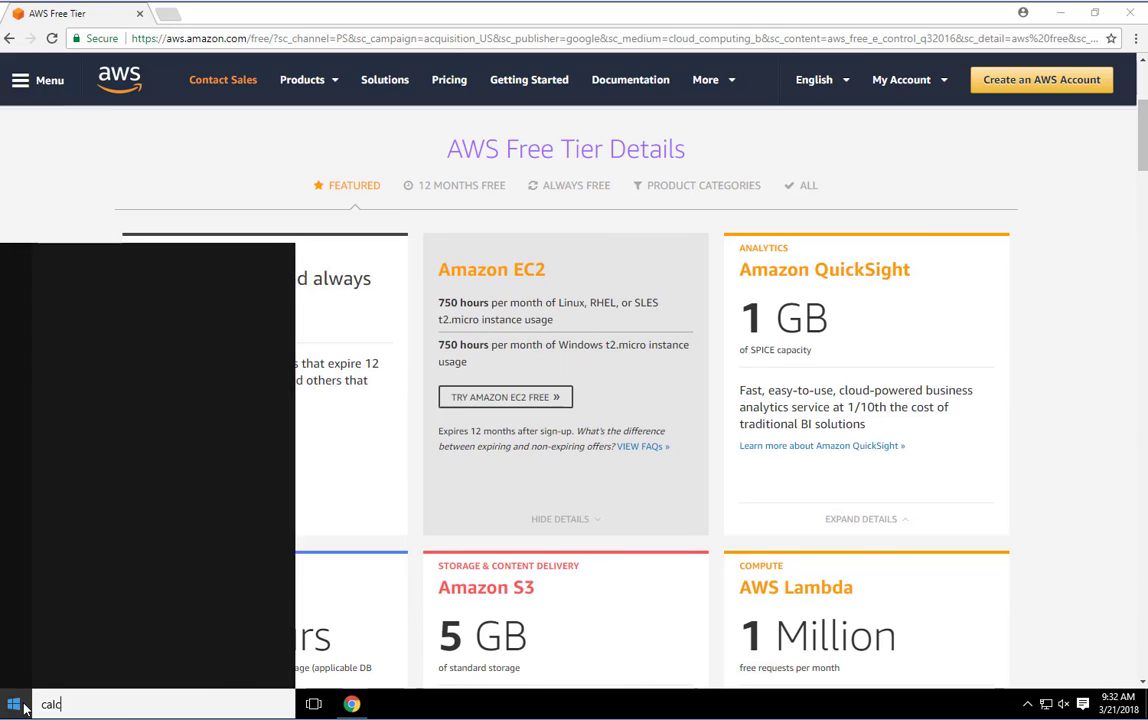
key(Return)
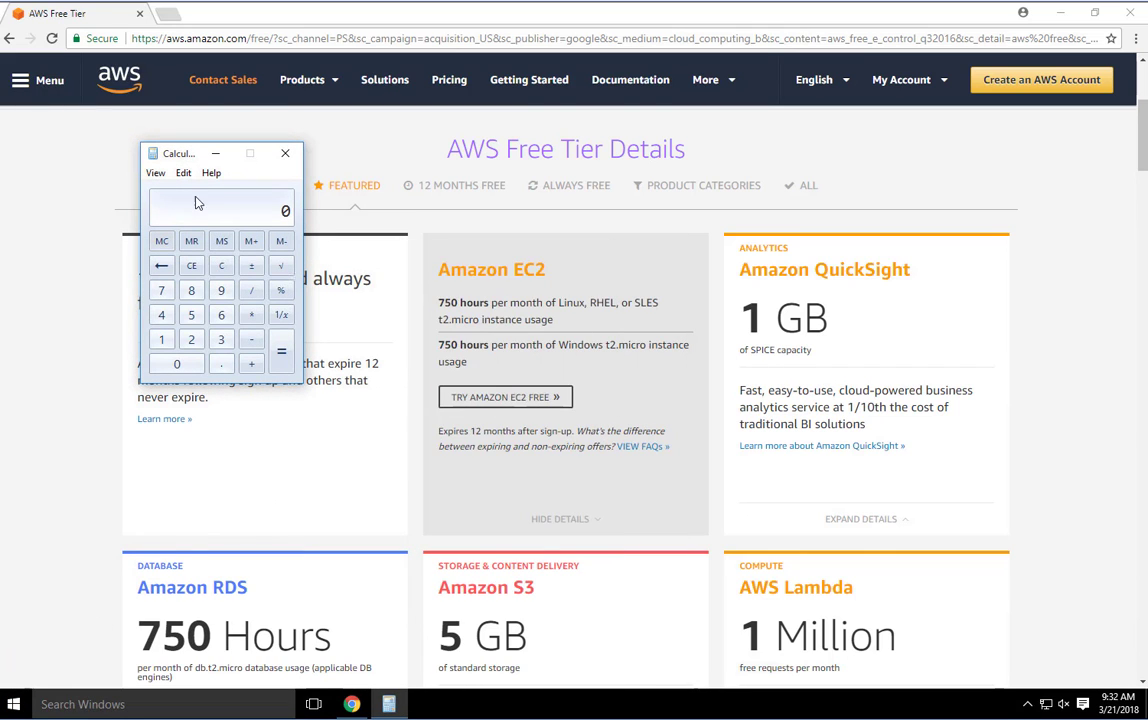
text(30*24)
key(Return)
click(285, 153)
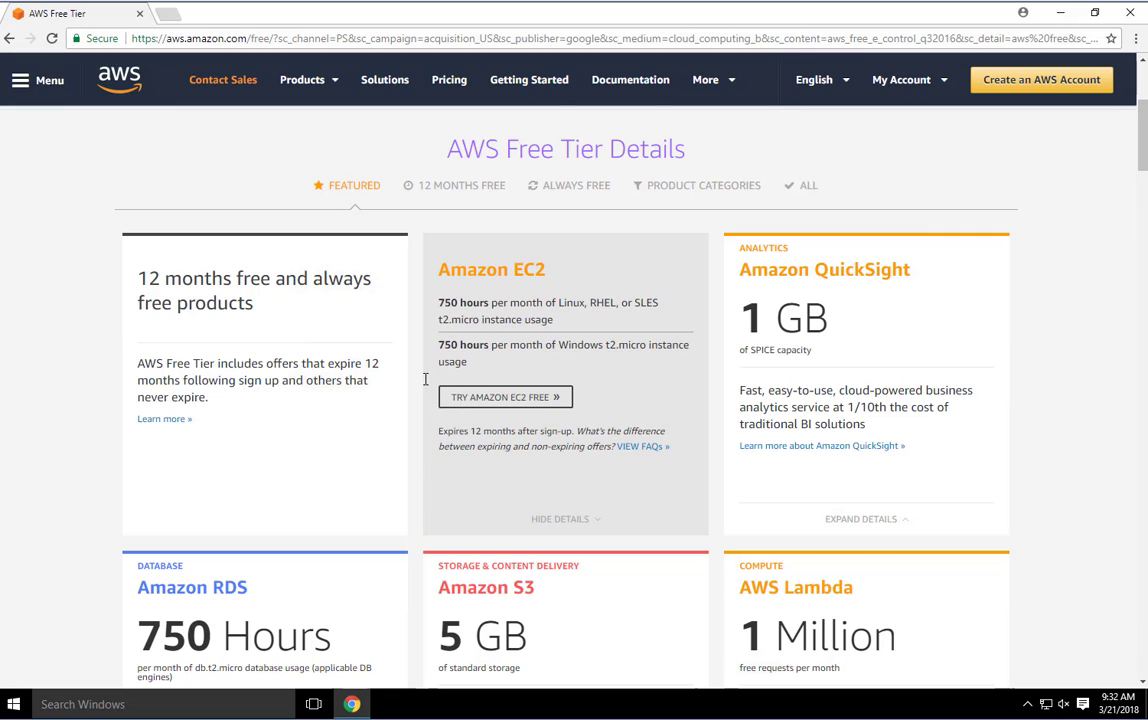
Step: Open the AWS account sign-up form from the Amazon EC2 free tier offer
click(516, 398)
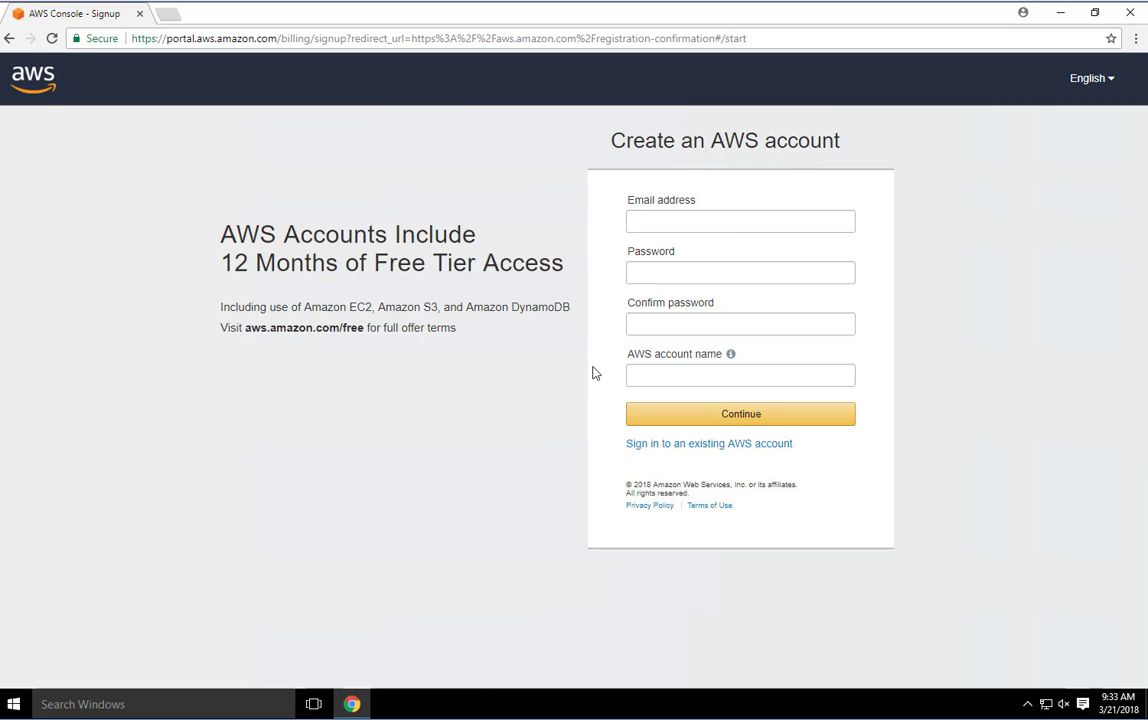
mouse_move(731, 357)
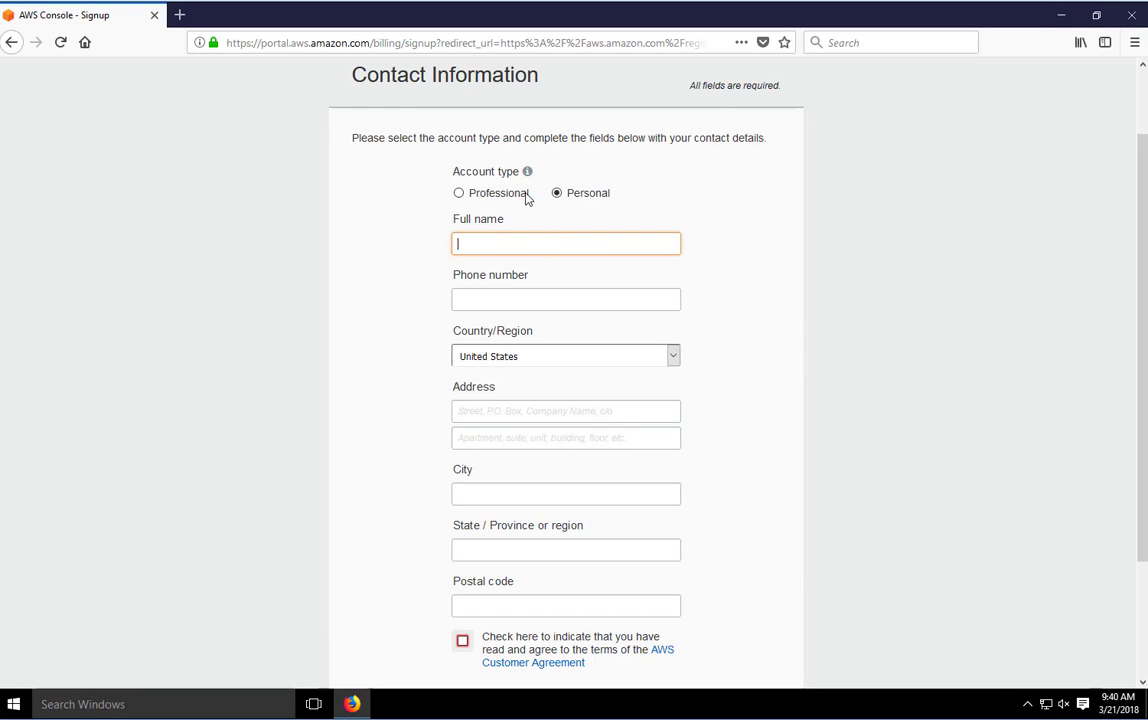
Step: Try the Professional account type with an emptied company name, and return the account type to Personal
click(458, 194)
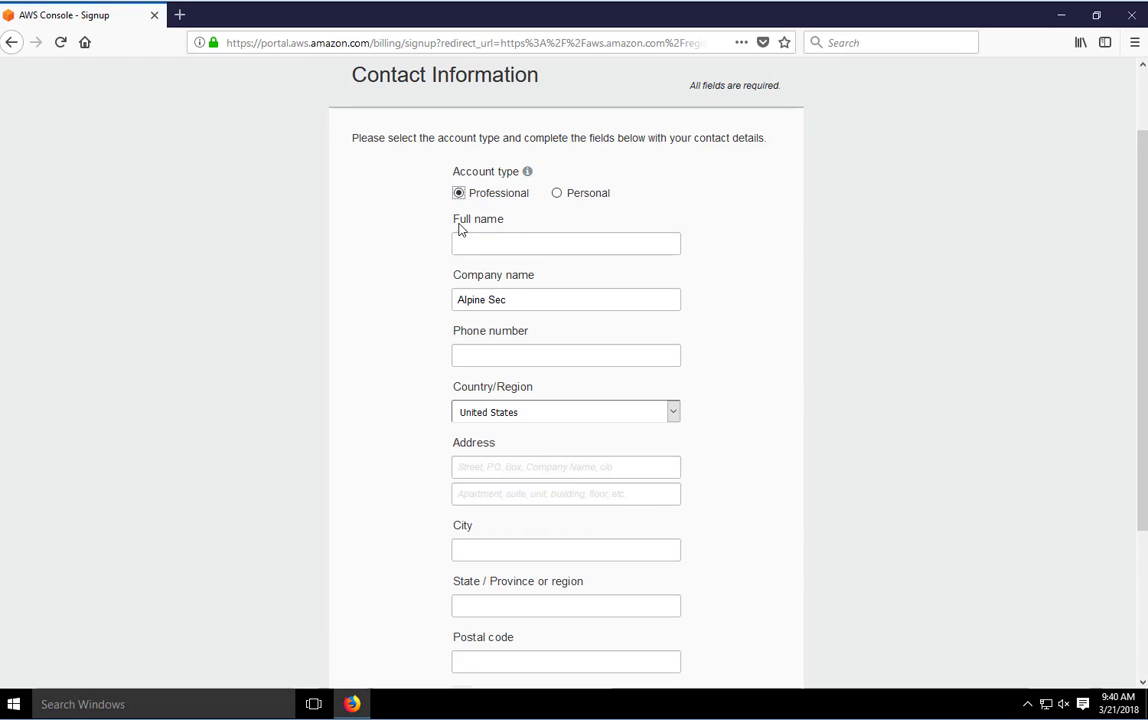
click(525, 297)
triple_click(482, 295)
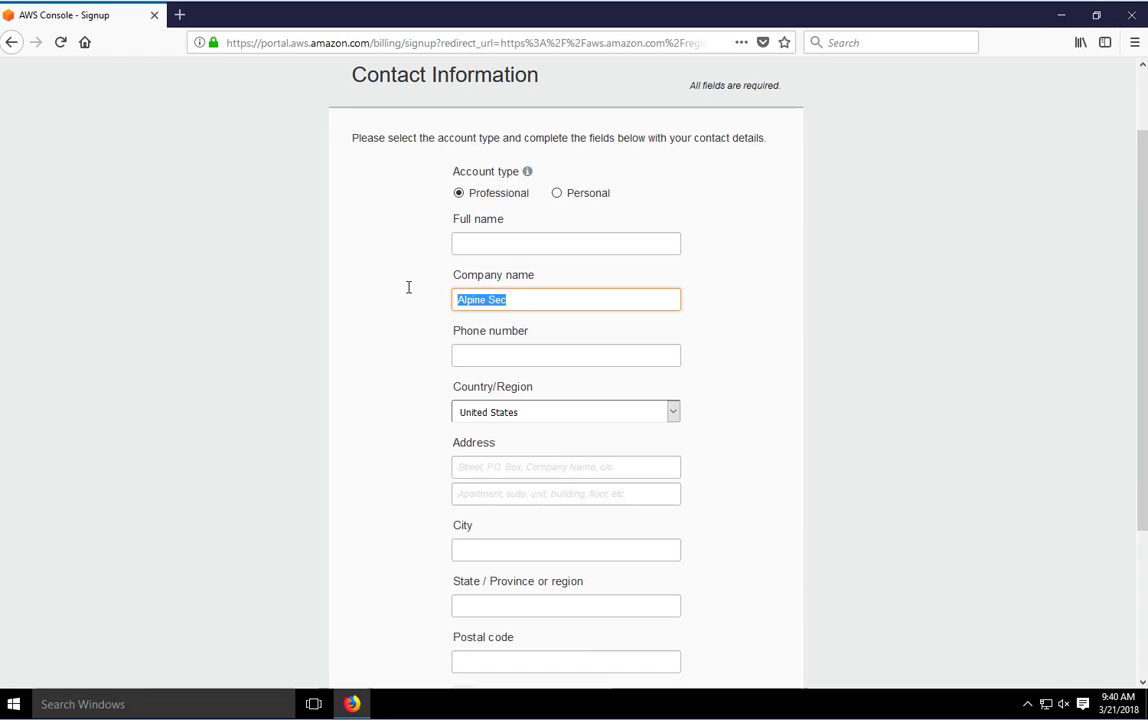
key(BackSpace)
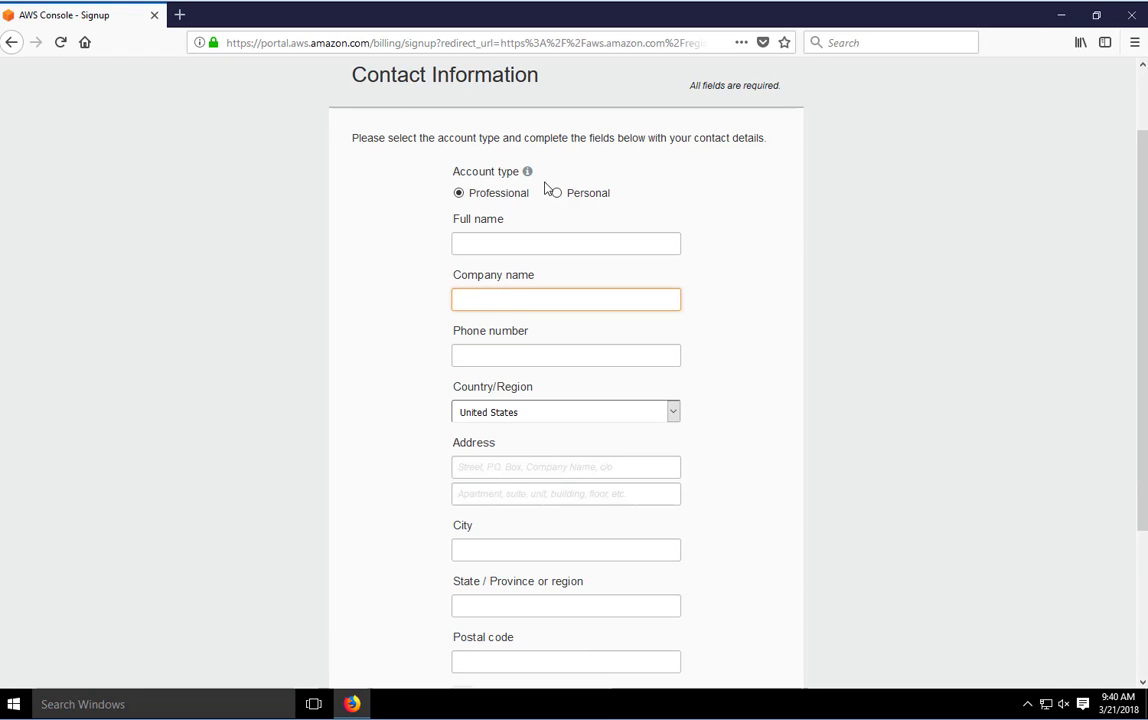
mouse_move(529, 176)
click(557, 194)
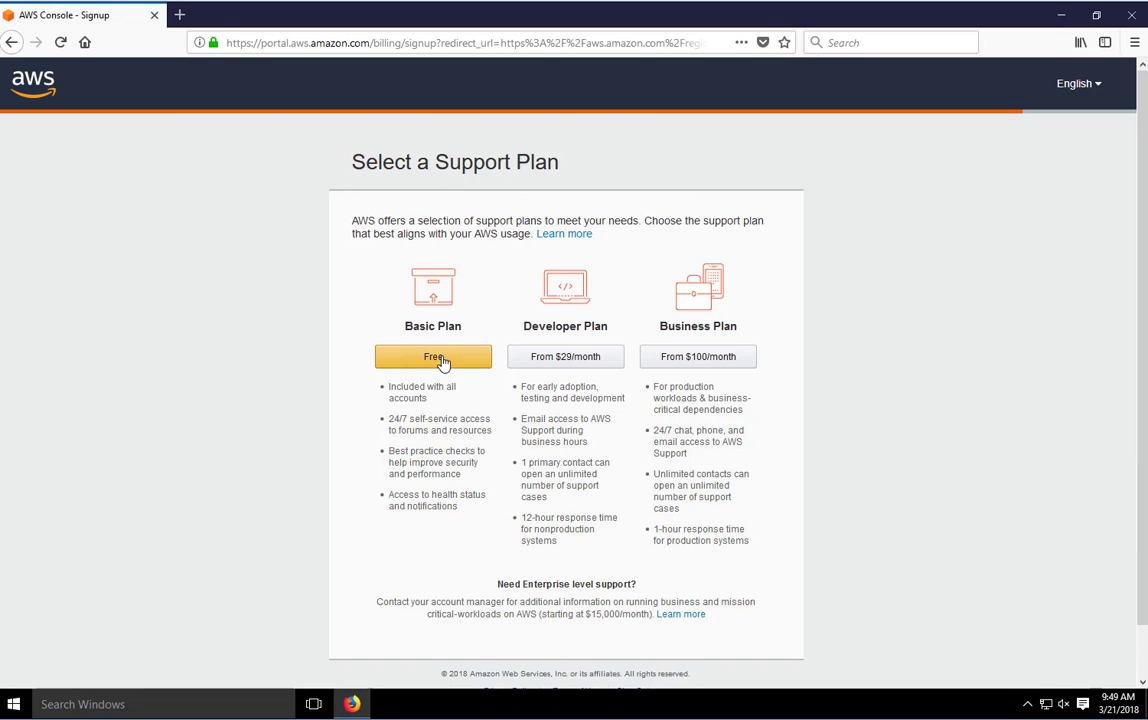
Step: Choose the free Basic Plan as the support plan and look over the registration confirmation page
click(406, 369)
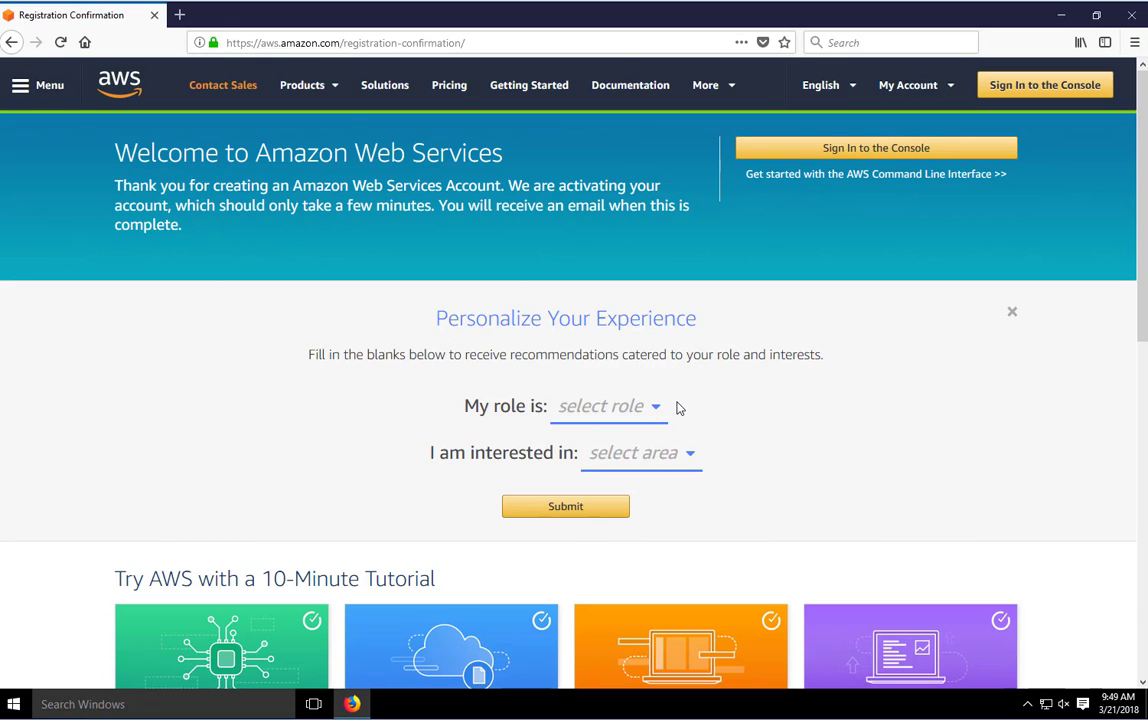
scroll(676, 410, down, 3)
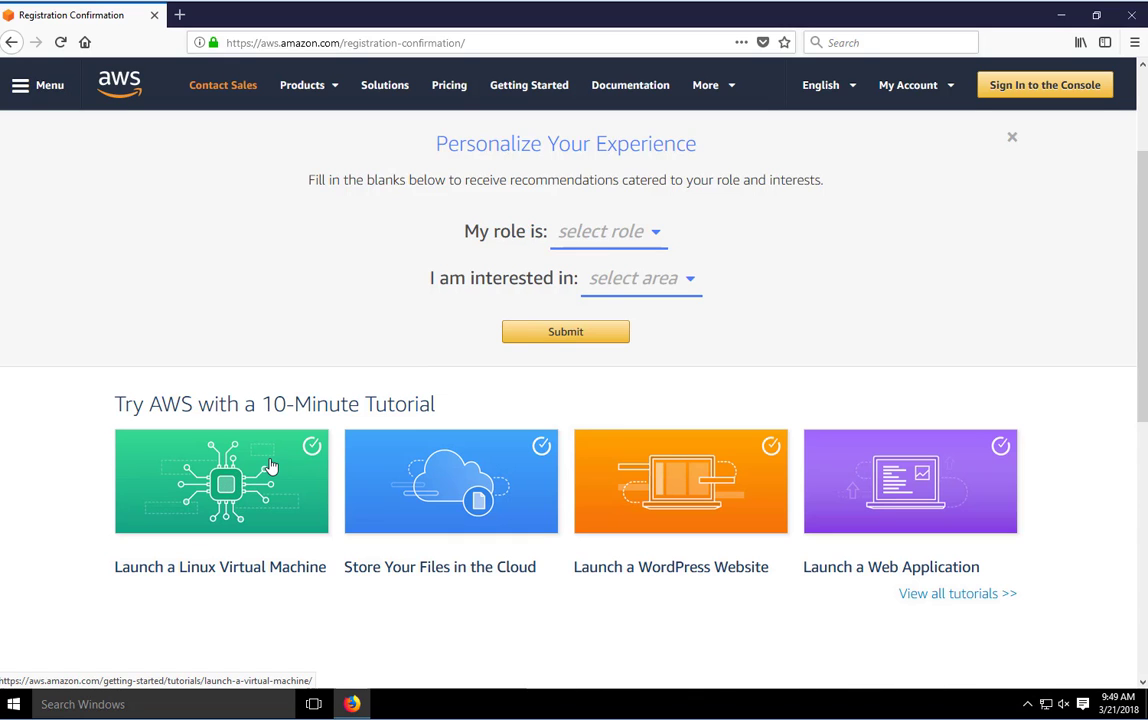
scroll(323, 359, up, 3)
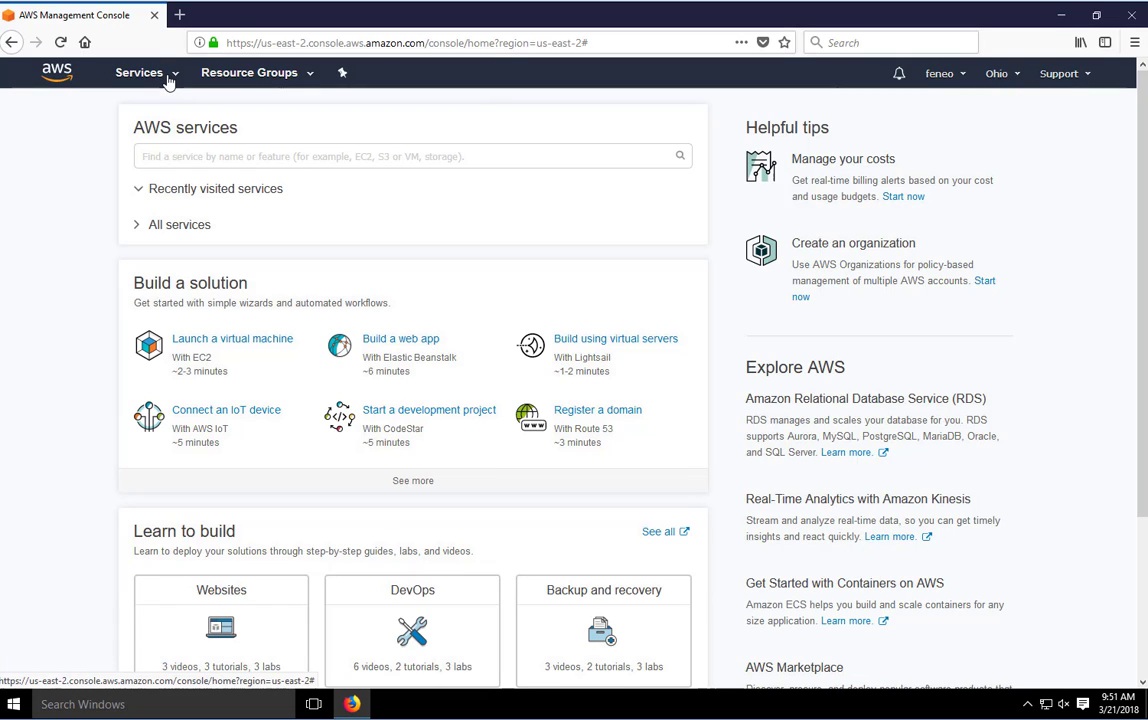
Step: Open the EC2 service from the AWS Management Console and start launching a new instance
click(169, 79)
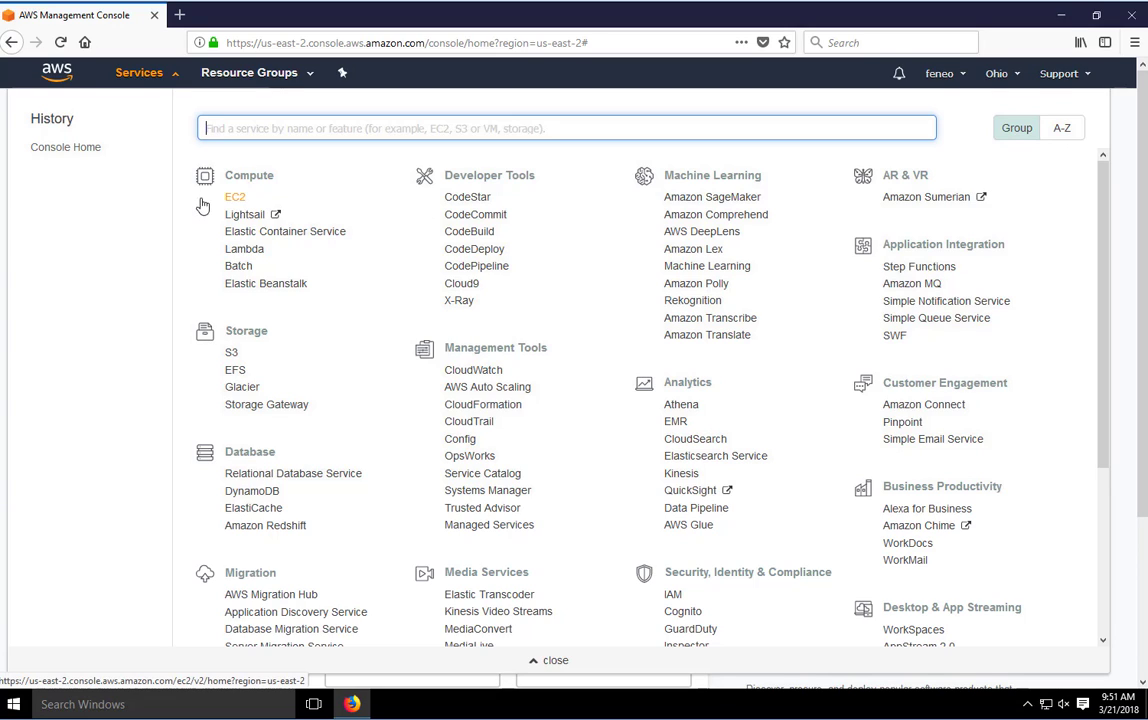
click(202, 204)
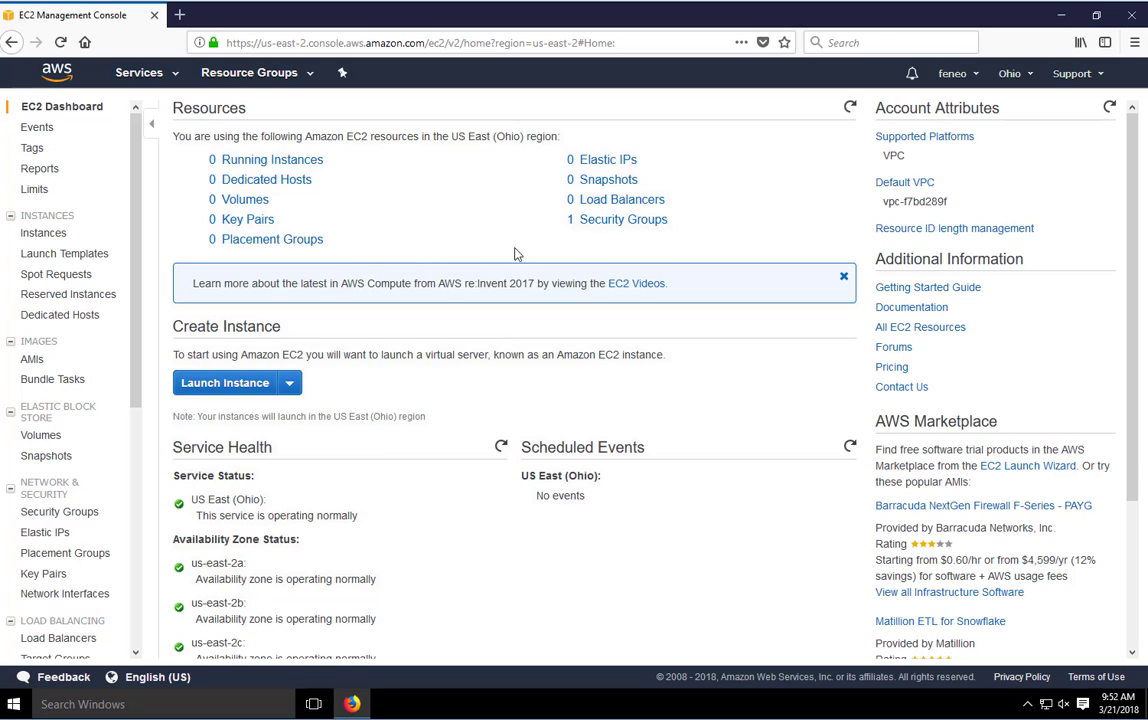
click(231, 386)
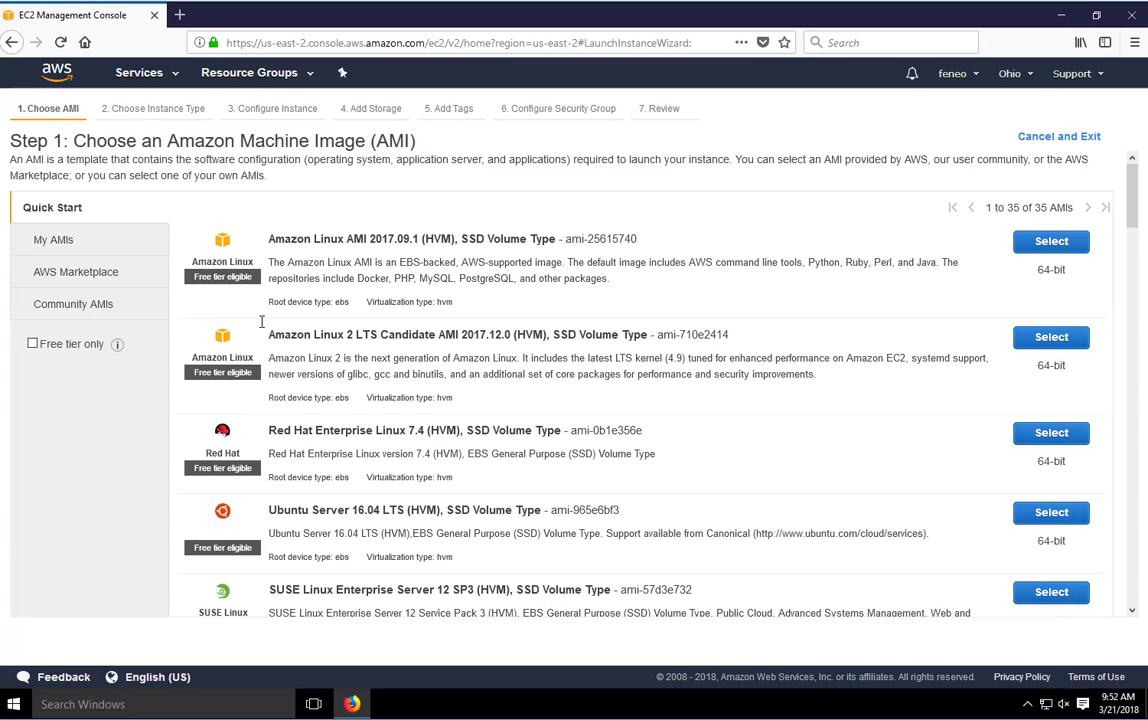
Step: Enlarge the page to 110%, hide the Amazon RDS suggestion, and examine which Amazon Machine Images are free tier eligible
key(ctrl+plus)
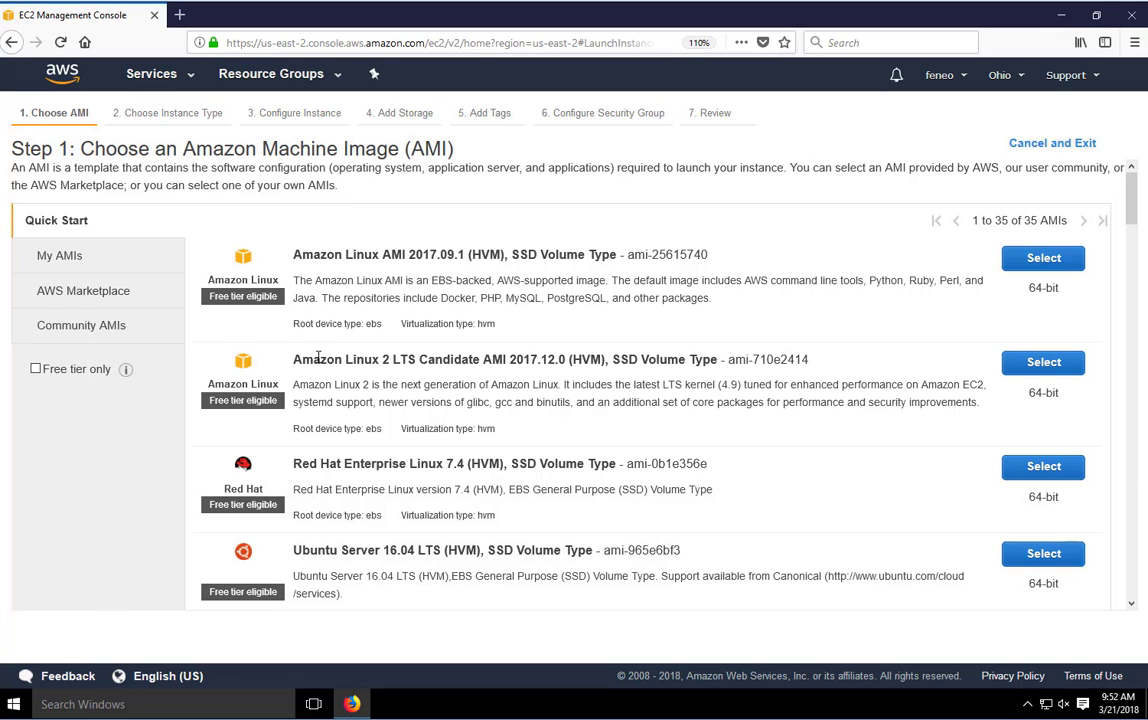
scroll(318, 357, down, 5)
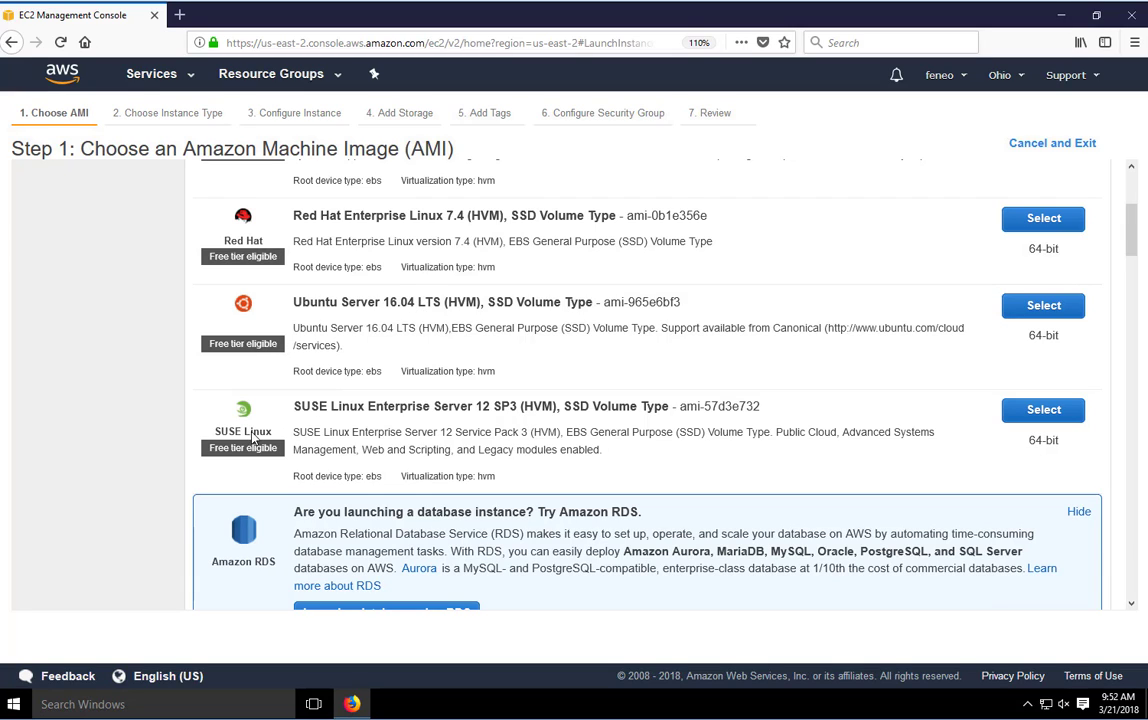
scroll(291, 425, down, 3)
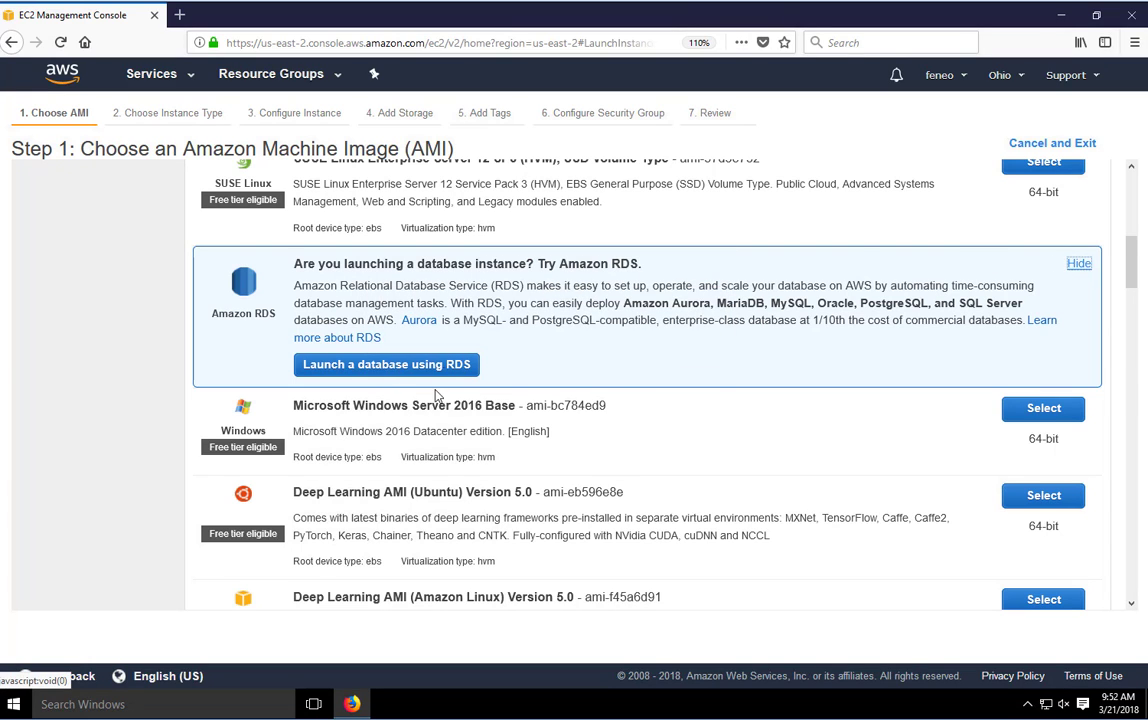
click(1079, 265)
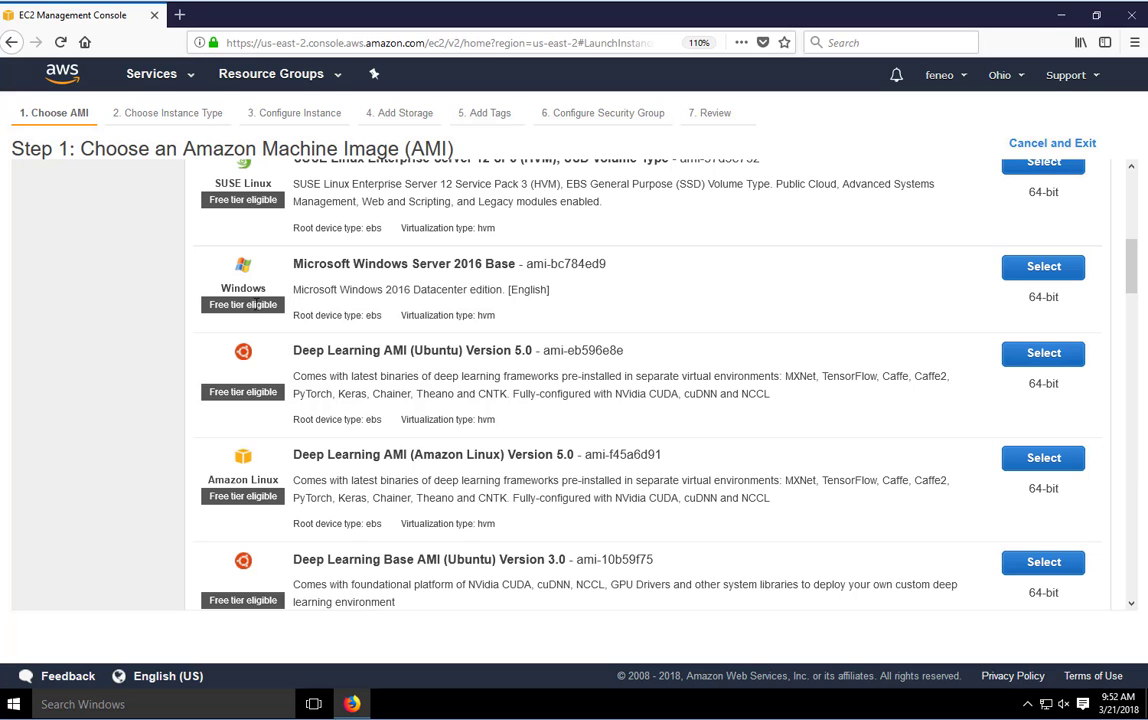
scroll(368, 350, down, 5)
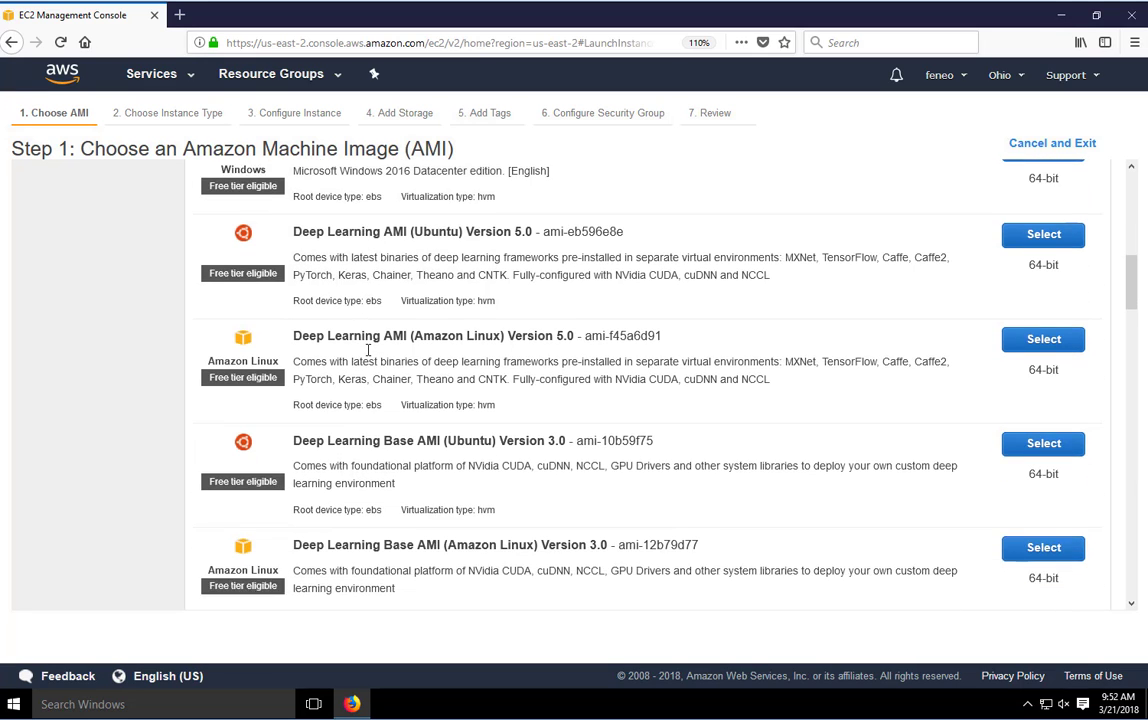
scroll(368, 350, down, 4)
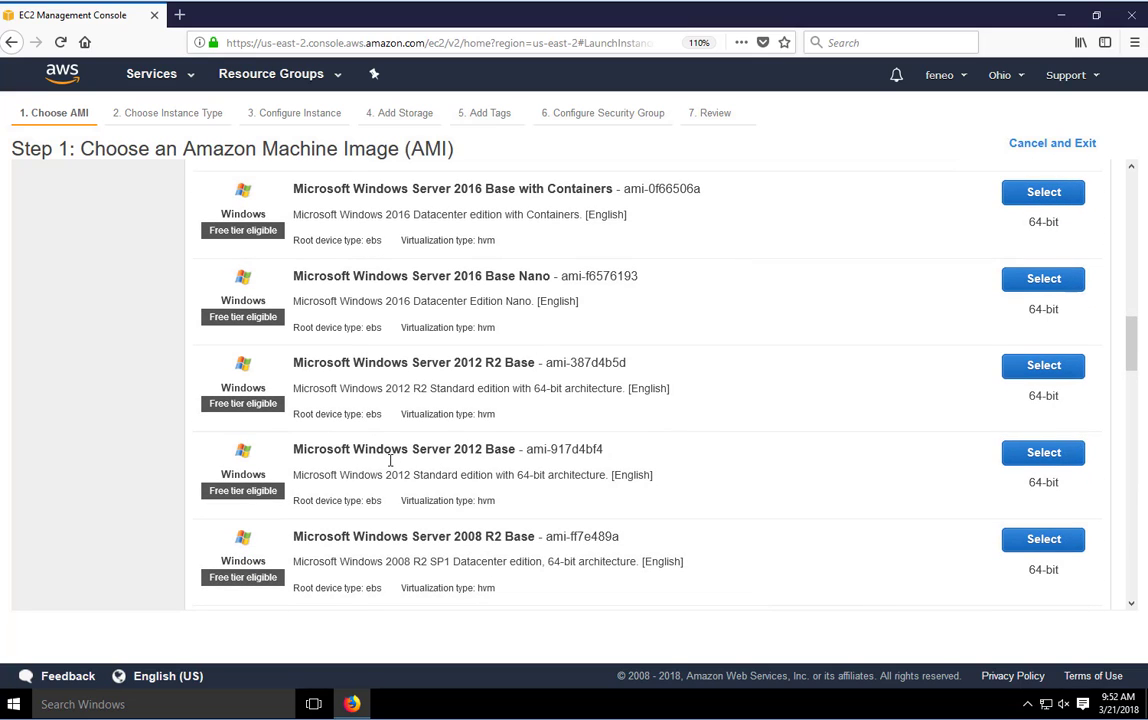
scroll(388, 462, down, 1)
scroll(374, 458, up, 10)
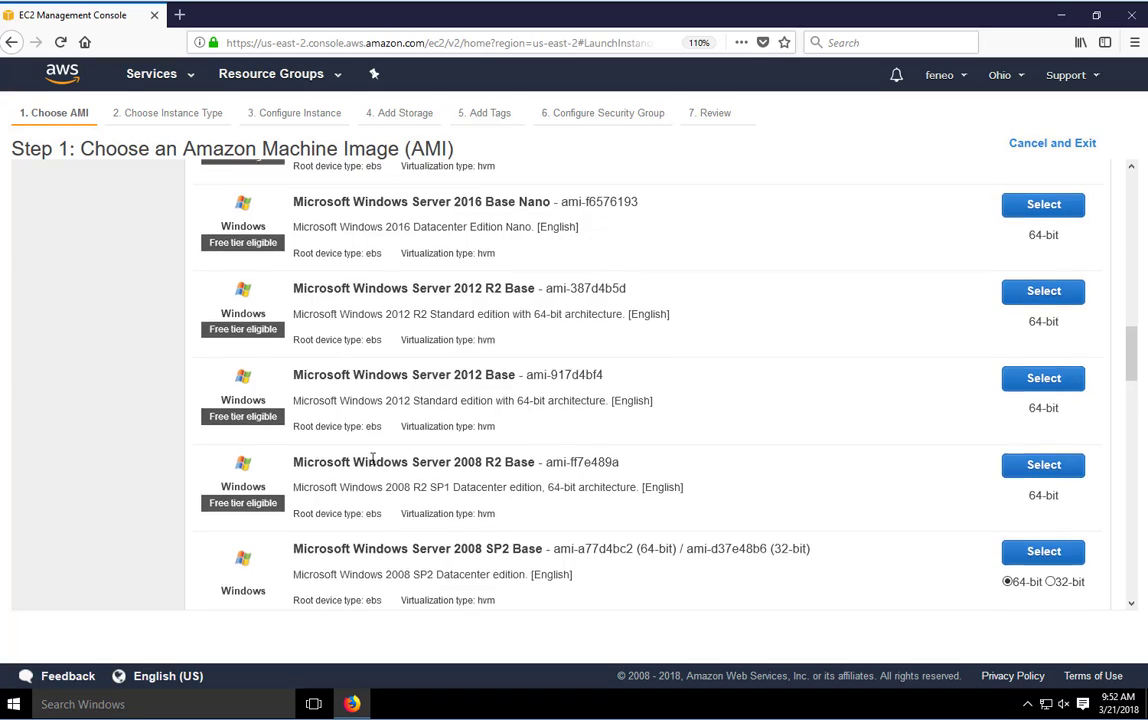
Step: Look through the Amazon Machine Images and select Ubuntu Server 16.04 LTS (HVM), SSD Volume Type for the instance
scroll(371, 459, up, 7)
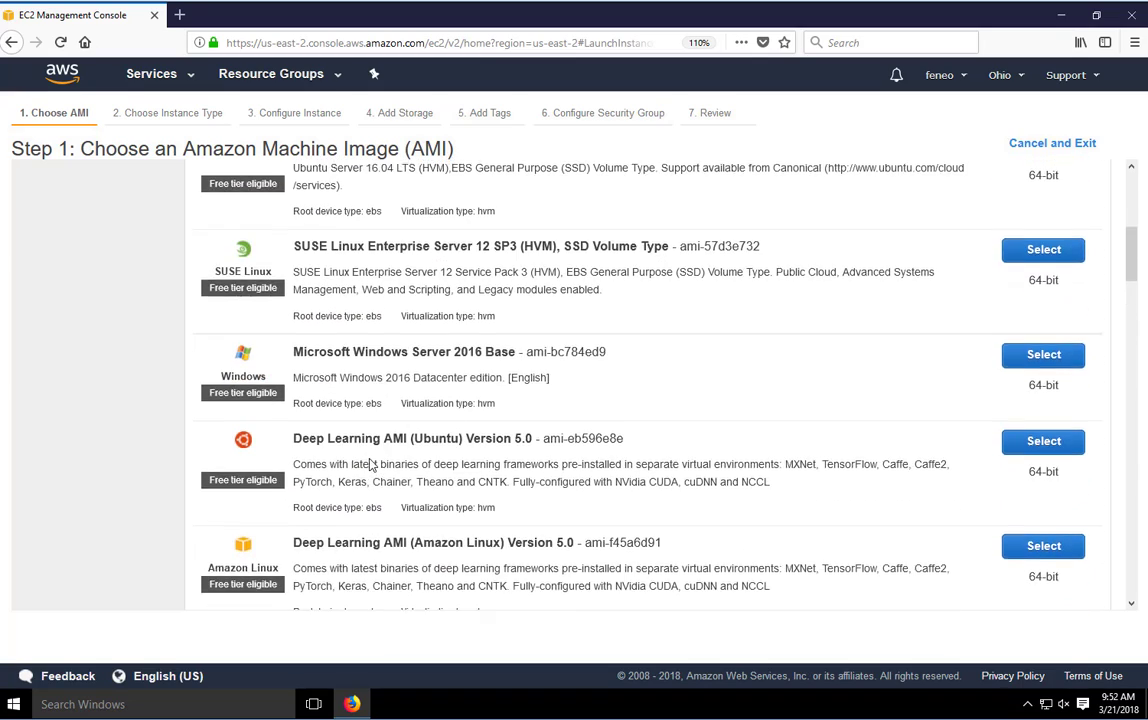
scroll(370, 459, down, 1)
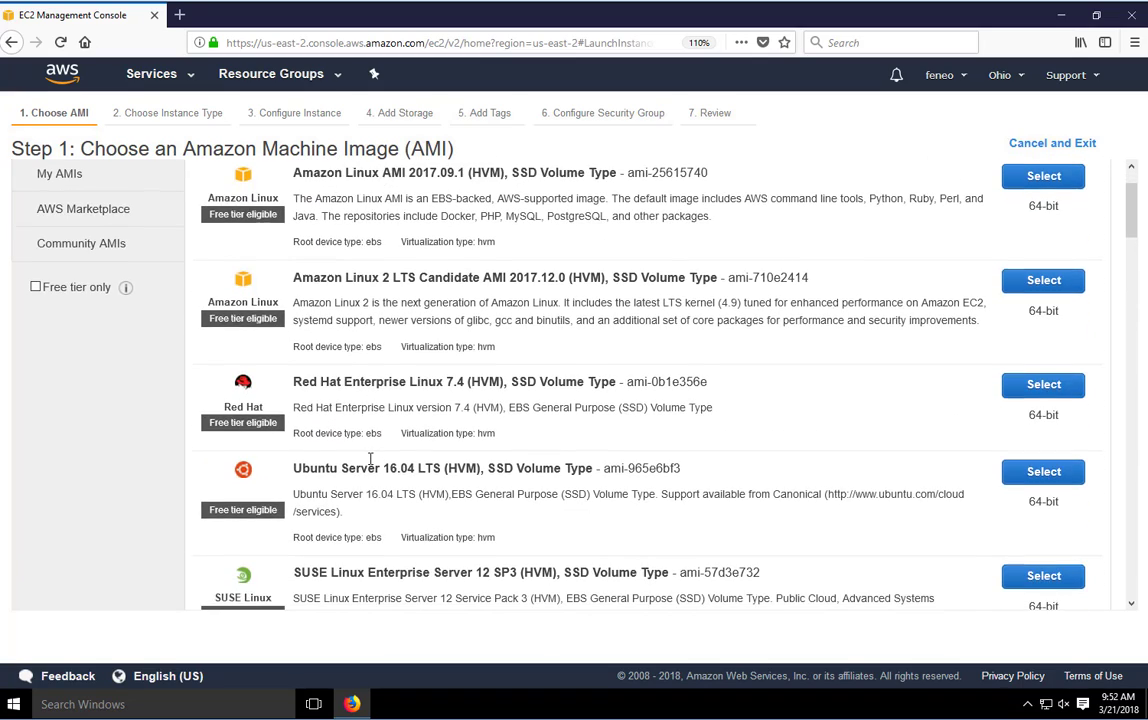
scroll(370, 465, up, 1)
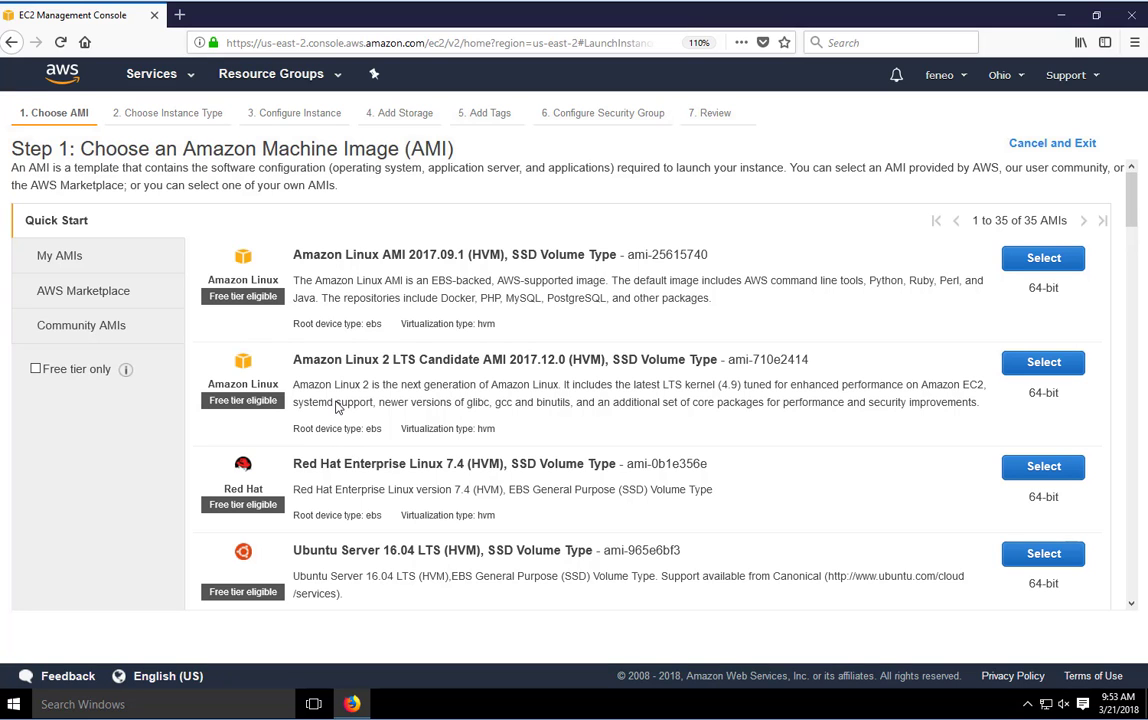
scroll(337, 405, down, 3)
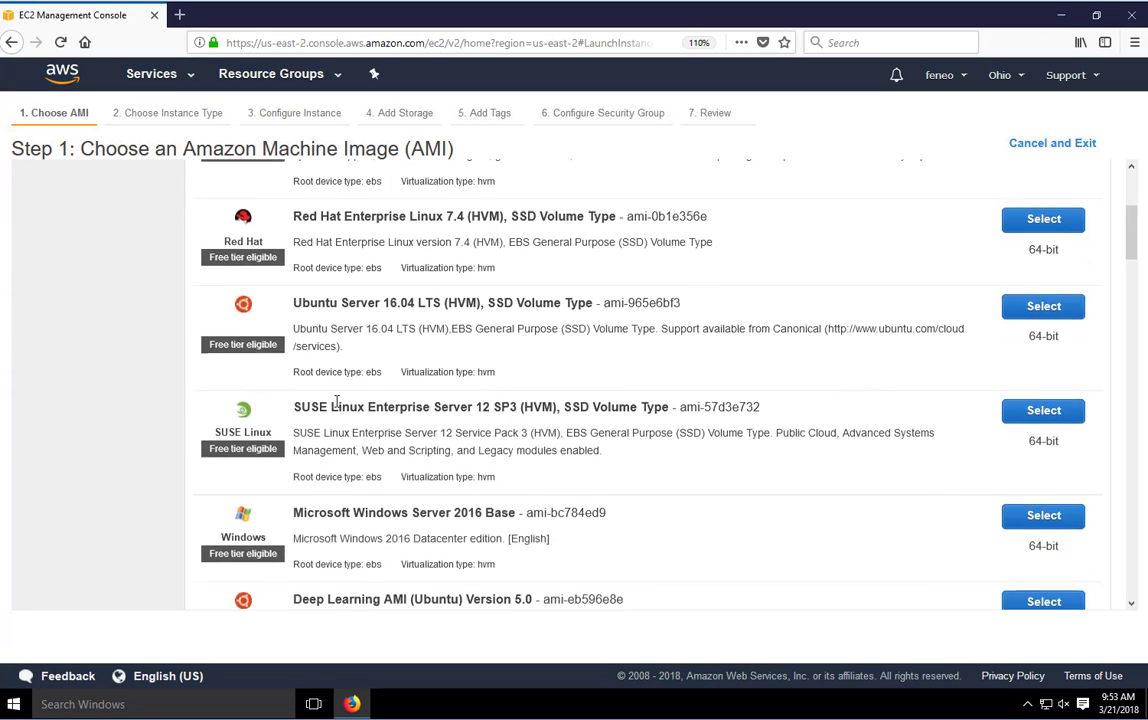
scroll(337, 402, down, 1)
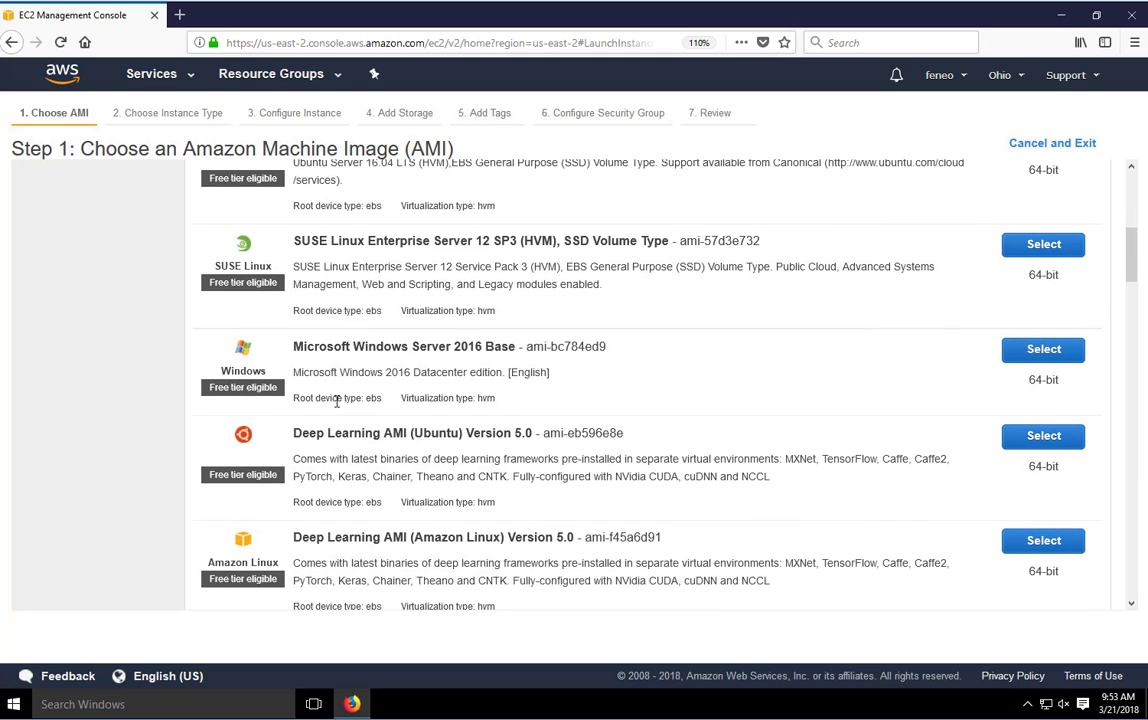
scroll(337, 401, up, 2)
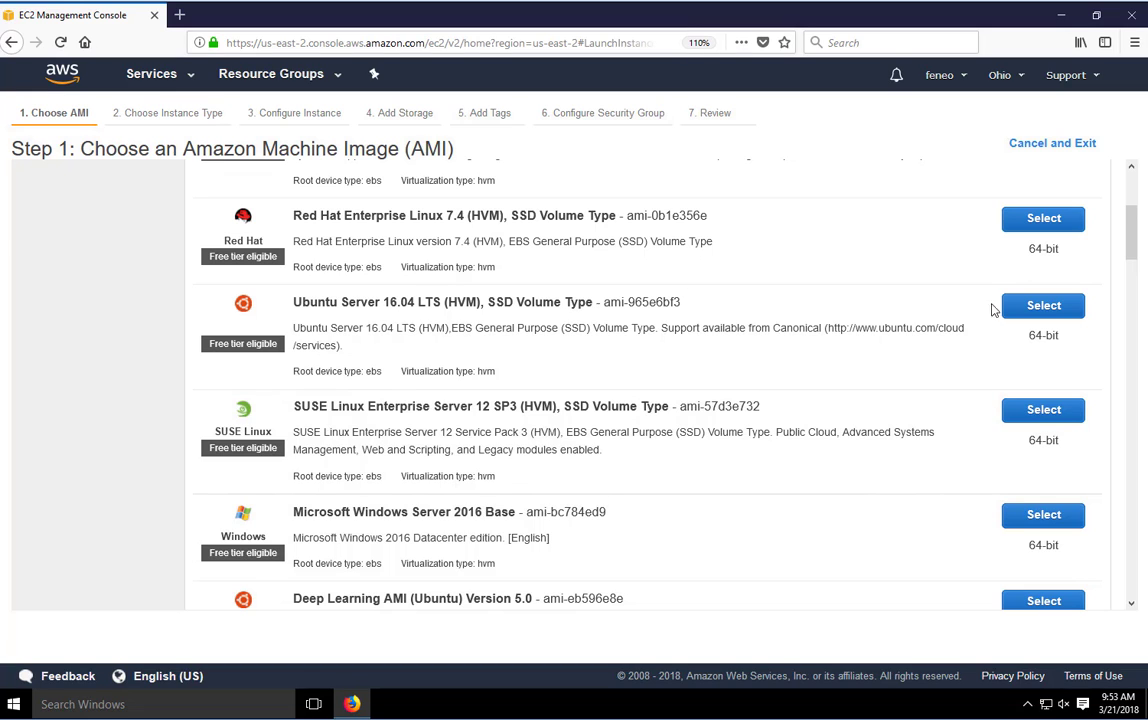
click(1043, 307)
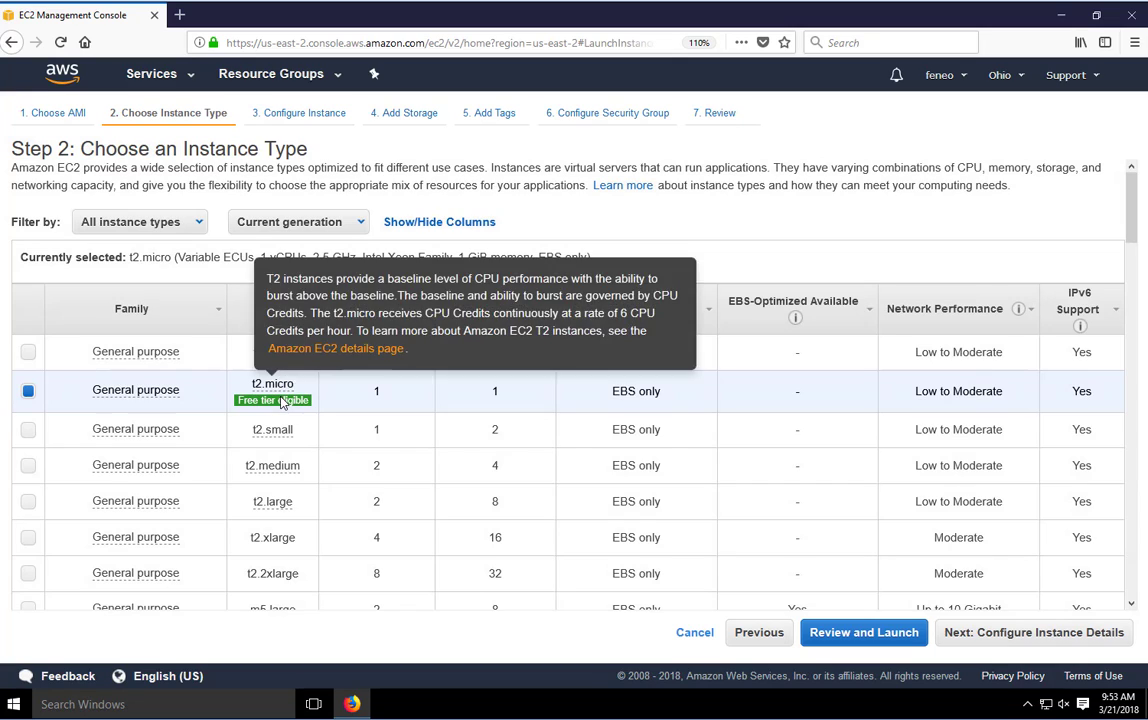
Step: Keep the free tier eligible t2.micro instance type and go over the launch review details
mouse_move(282, 402)
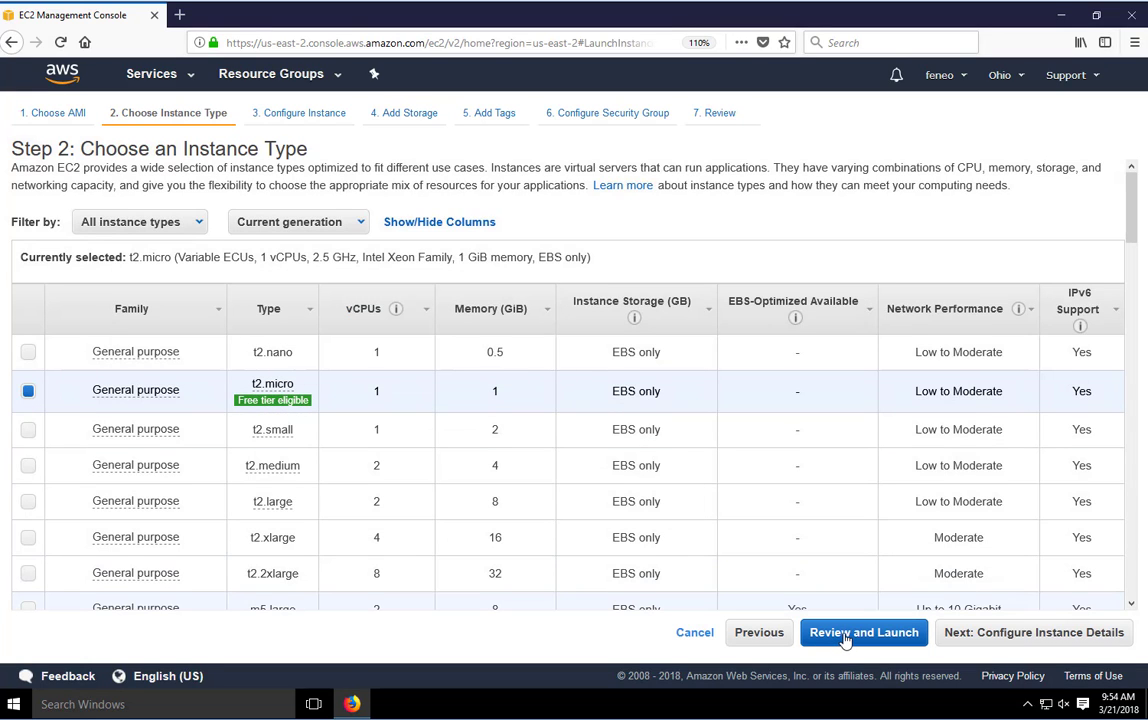
click(845, 634)
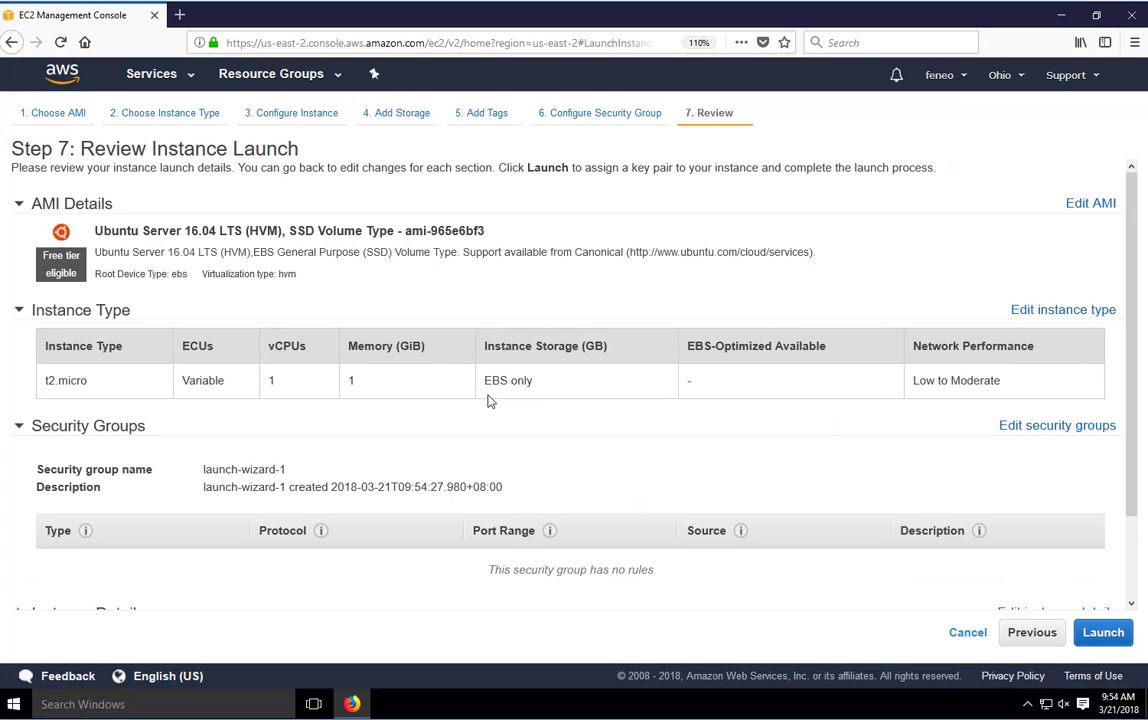
scroll(489, 400, down, 2)
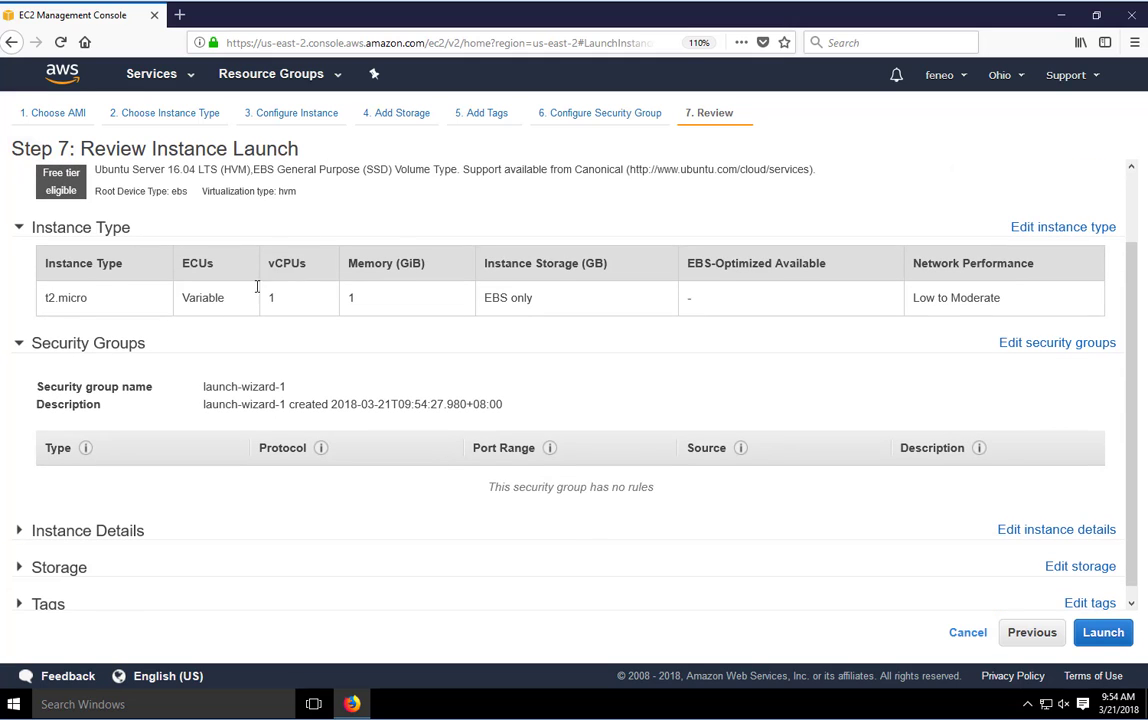
scroll(346, 392, up, 2)
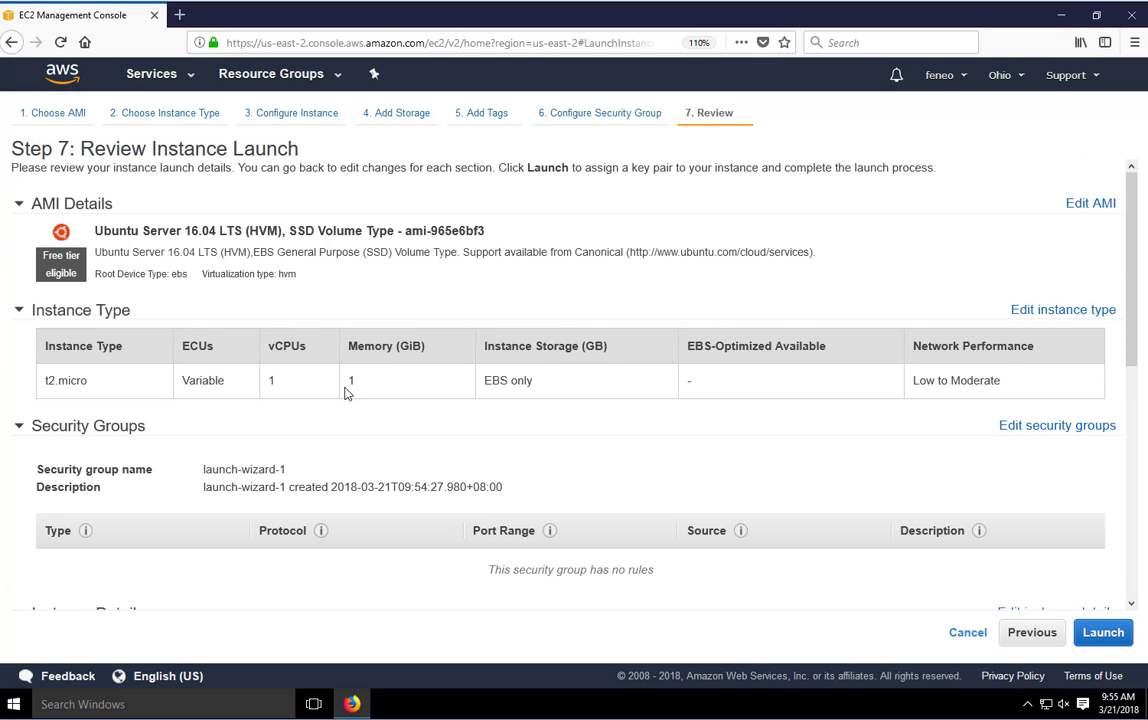
scroll(337, 398, down, 2)
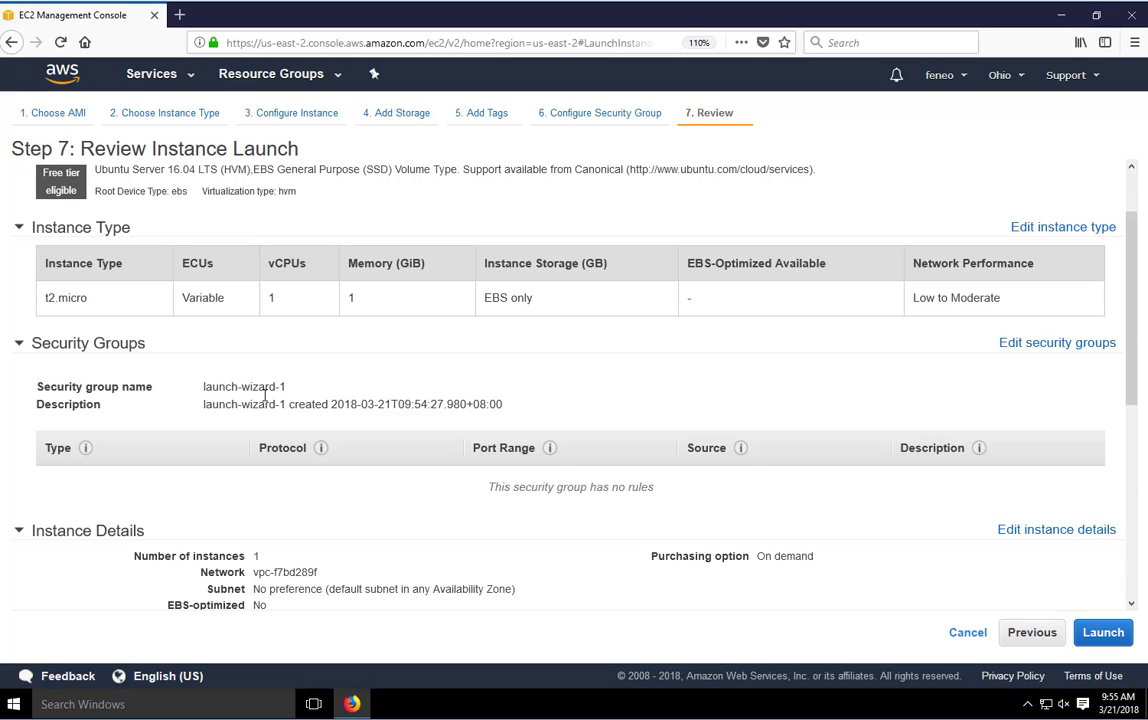
Step: Open the launch-wizard-1 security group for editing, keep its SSH rule with source 0.0.0.0/0, and return to the launch review
drag(292, 388, 190, 392)
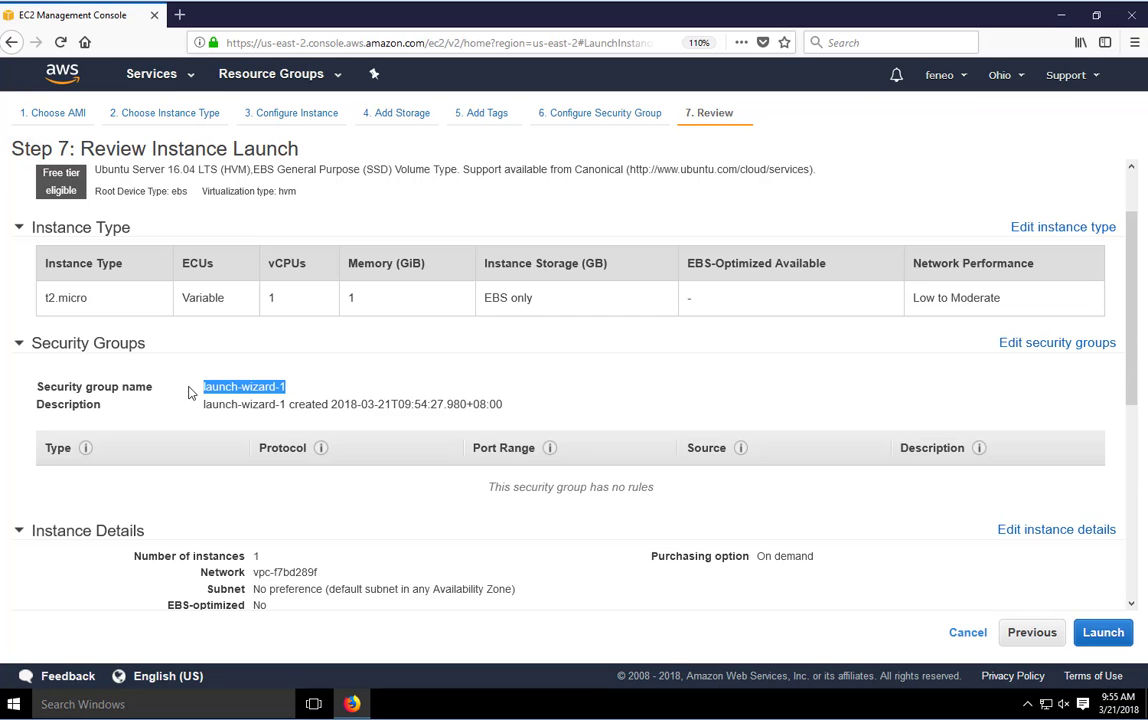
click(1025, 349)
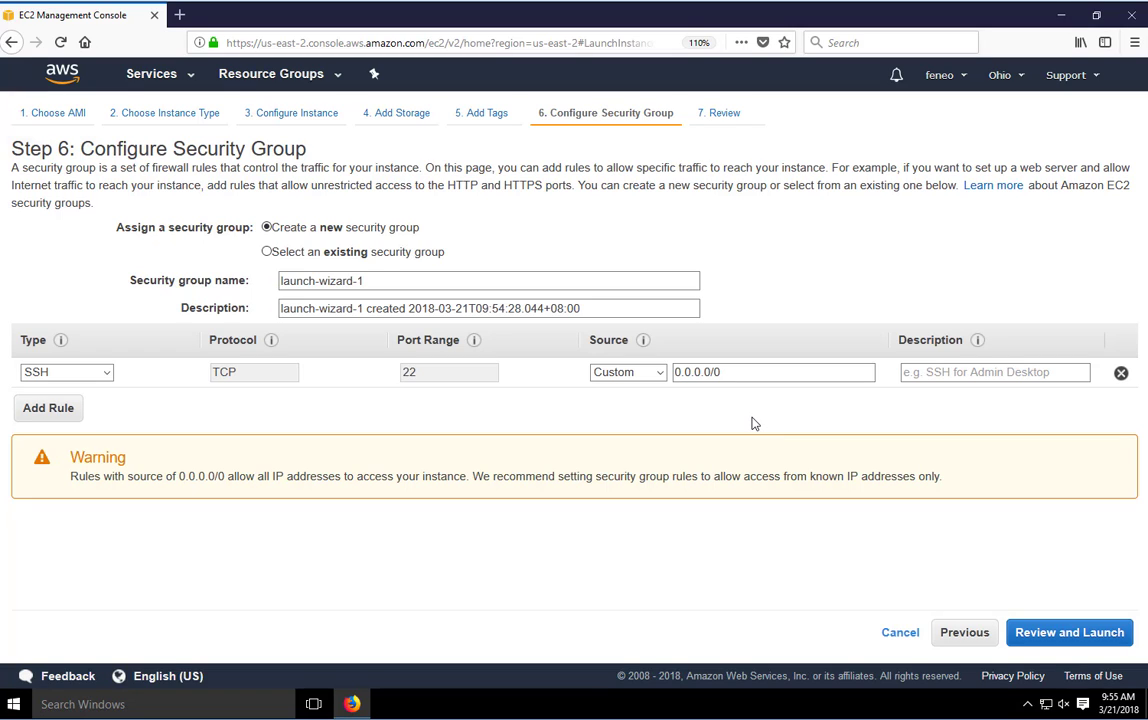
click(1050, 641)
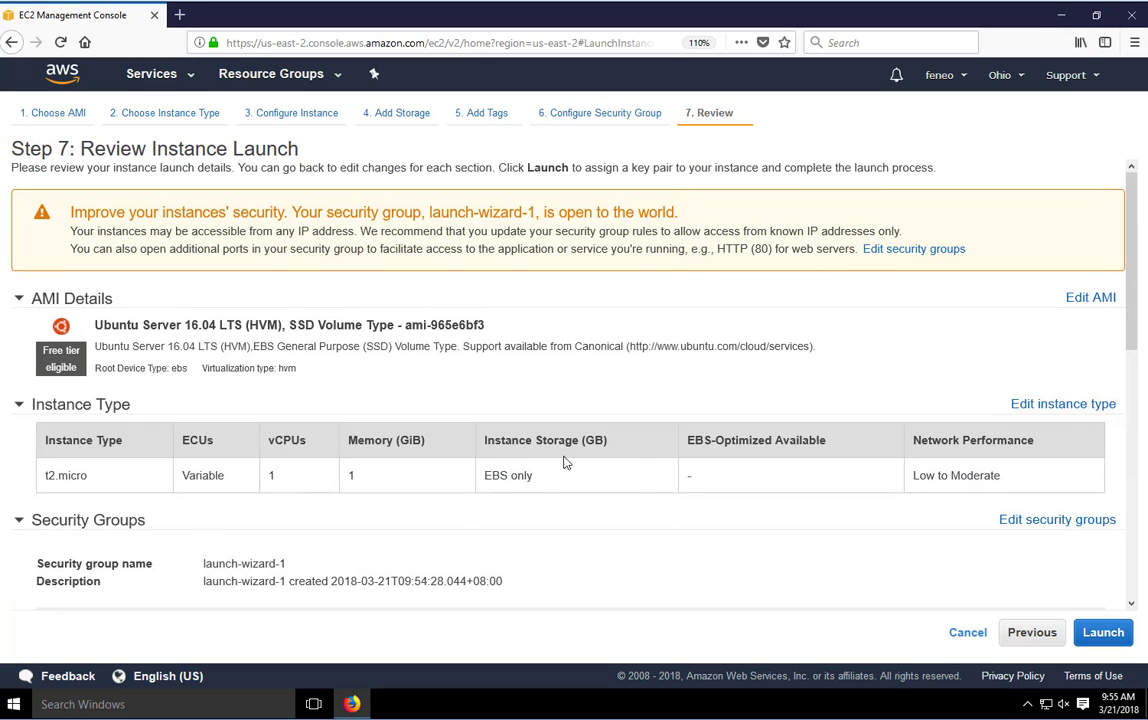
Step: Proceed to launch and choose to create a new key pair named ec2test
click(1092, 636)
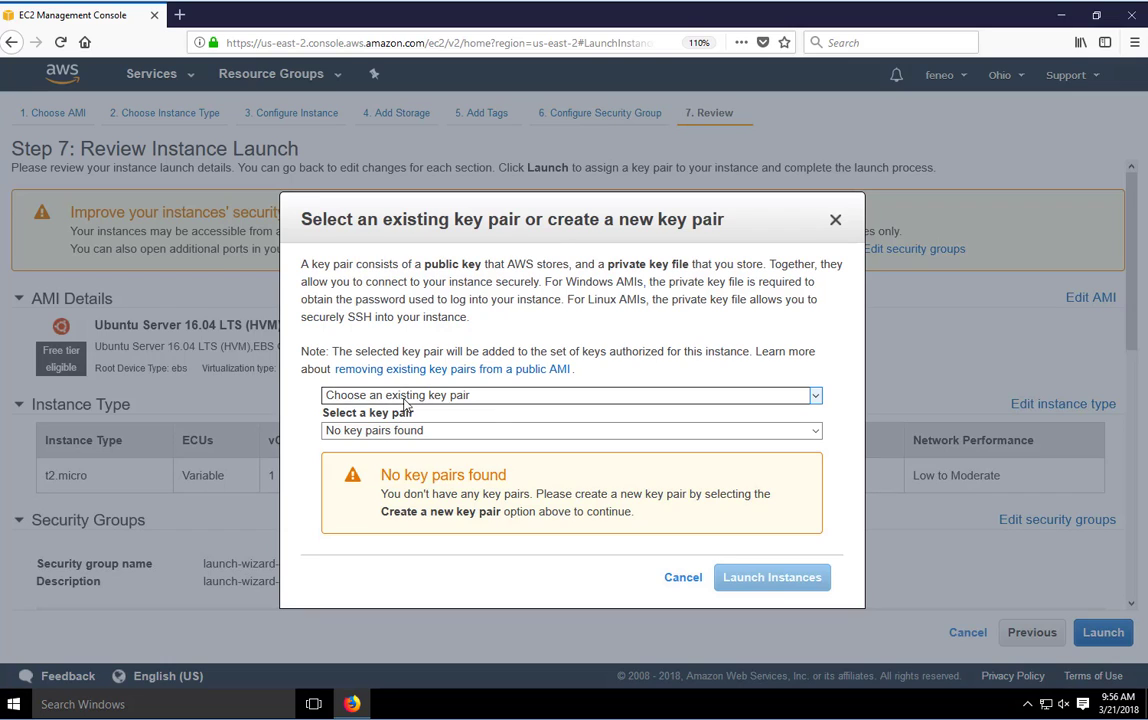
click(487, 399)
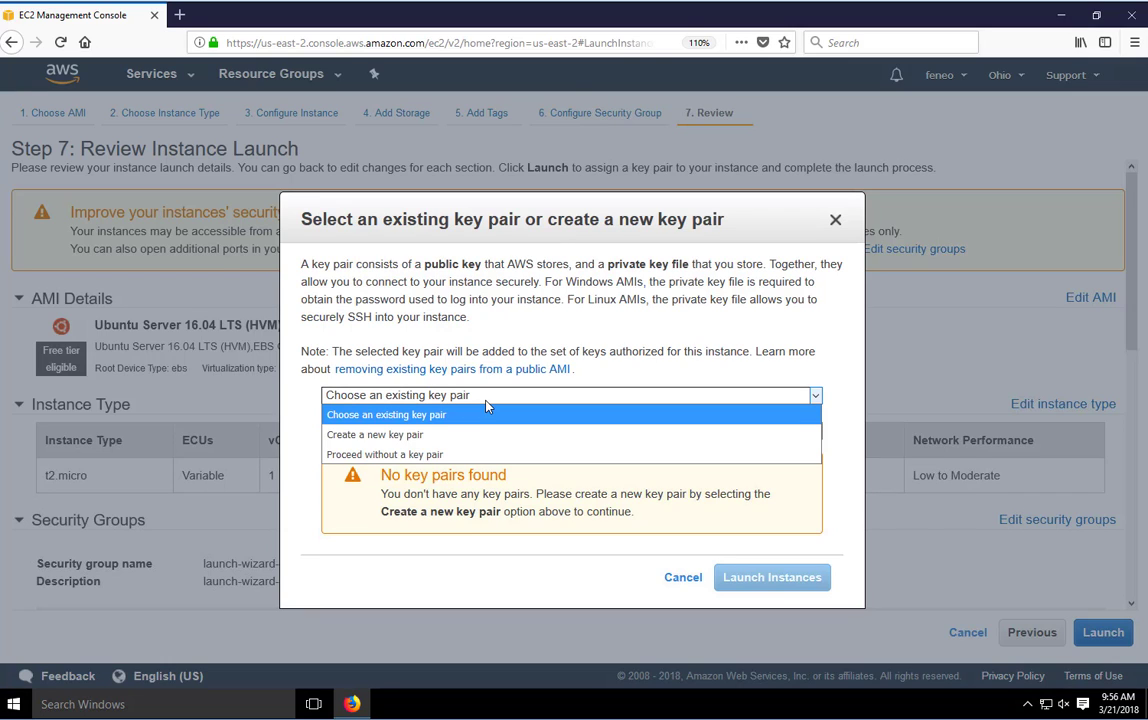
click(391, 436)
click(390, 438)
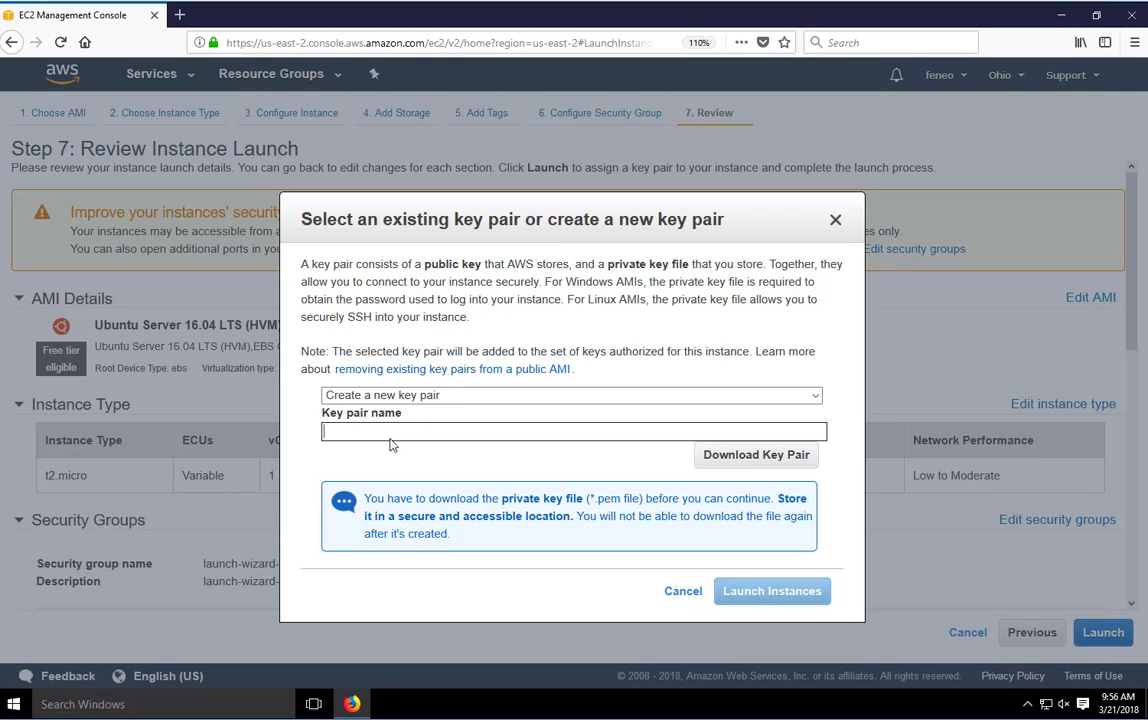
text(ec2test)
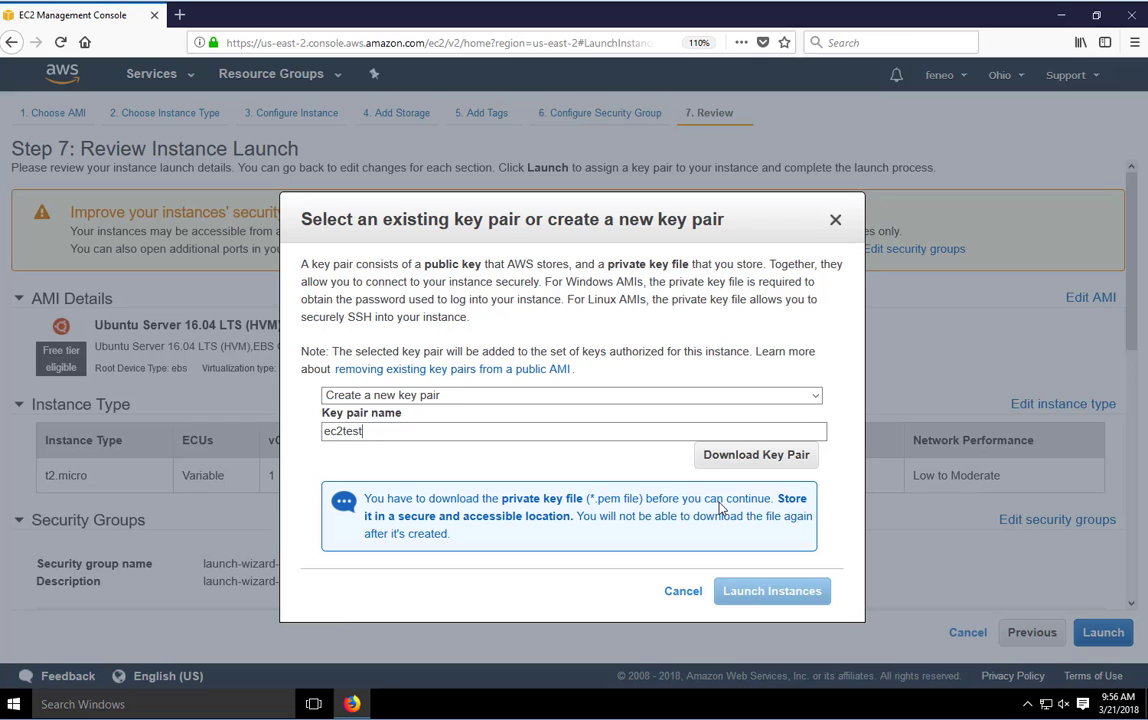
Step: Download the private key file ec2test.pem to disk and launch the instance
click(749, 454)
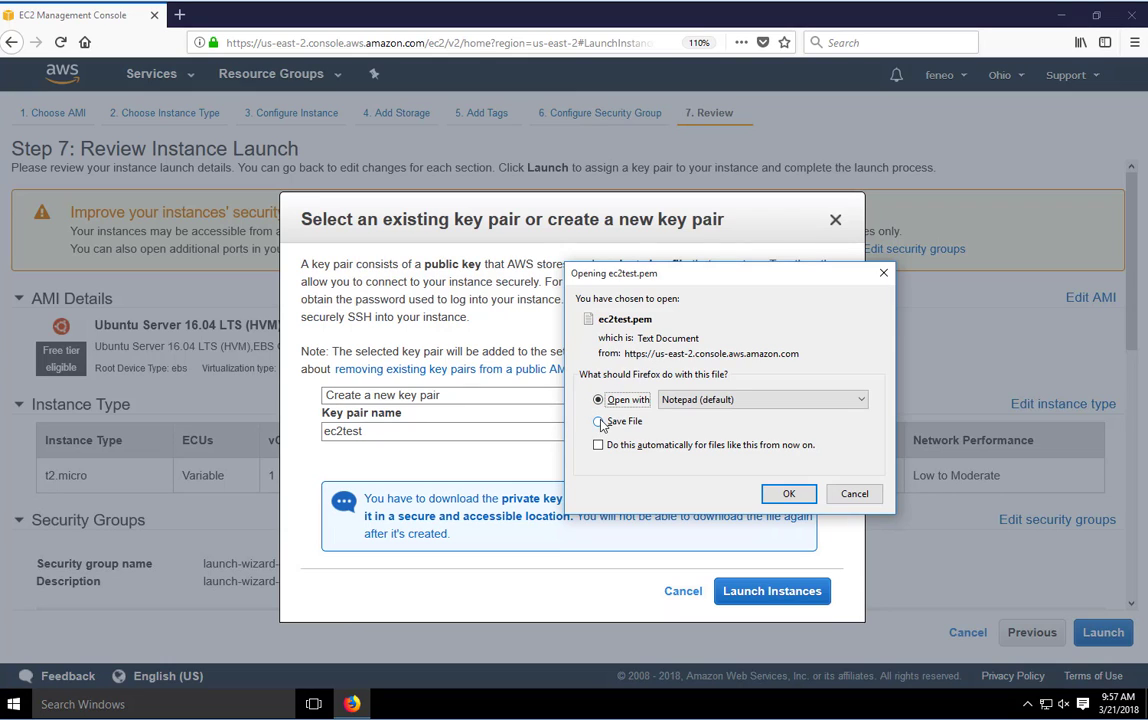
click(599, 423)
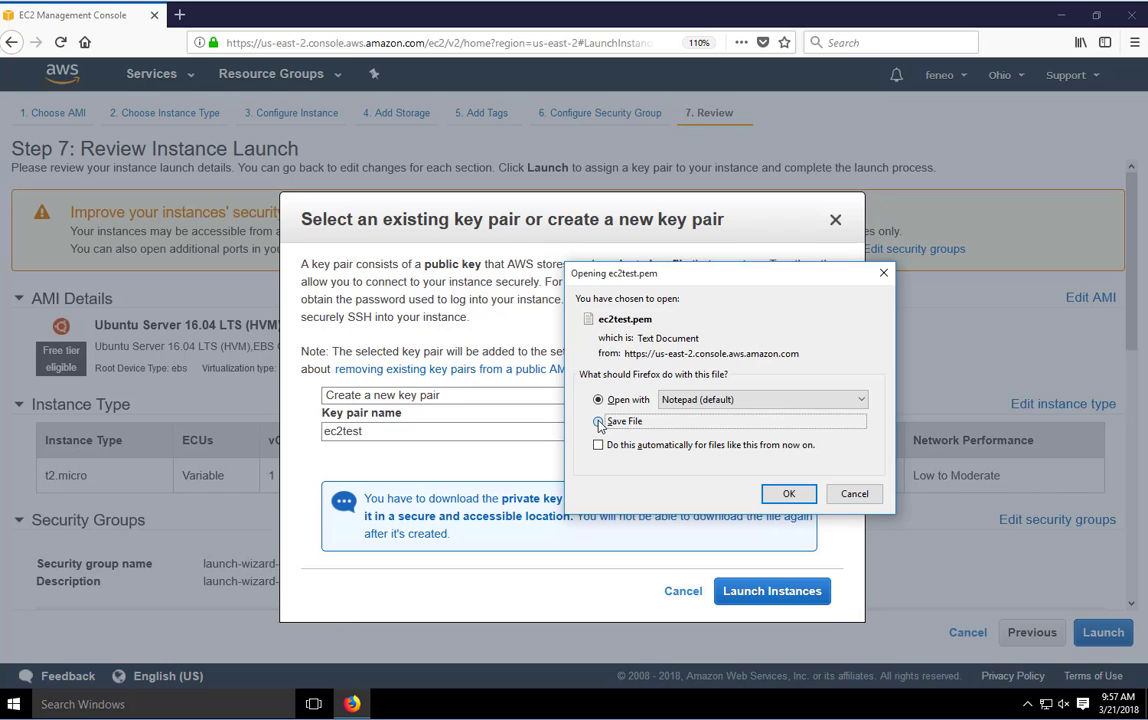
click(786, 494)
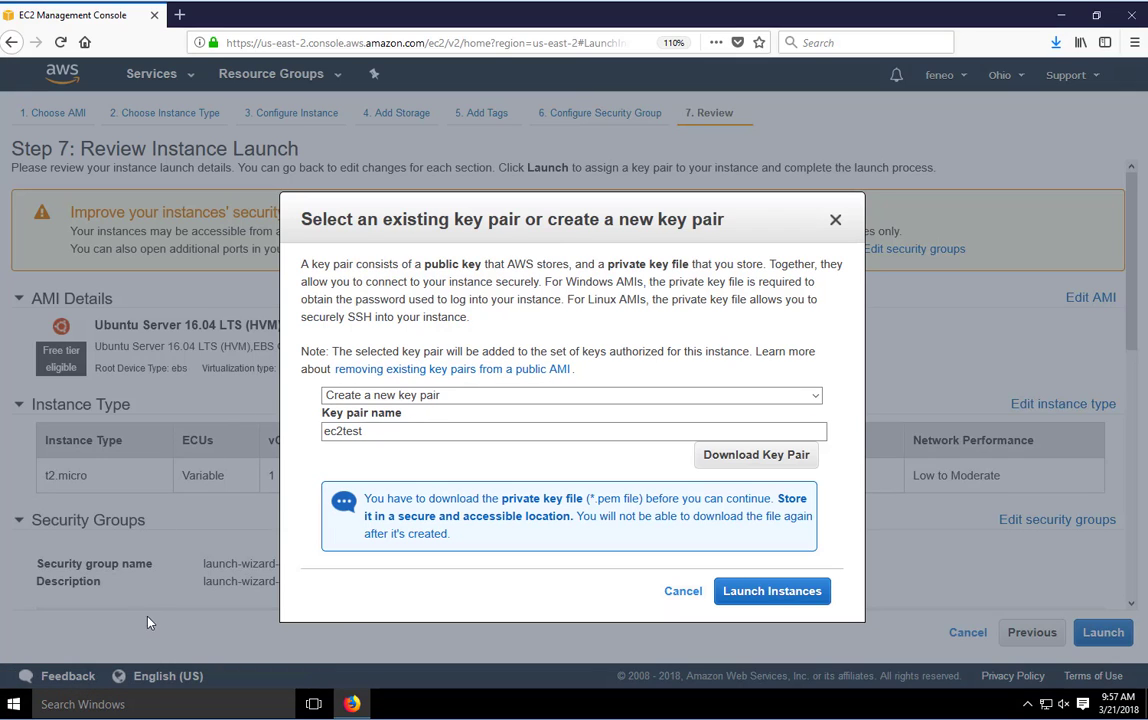
click(760, 591)
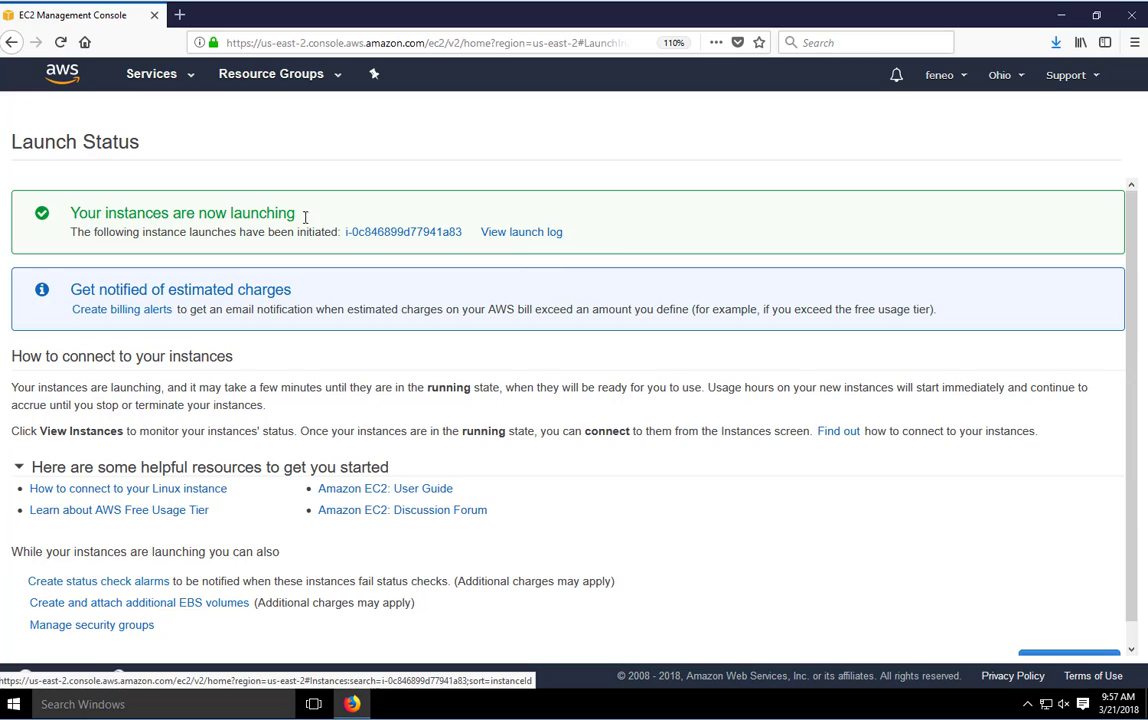
Step: Open the launched instance, enlarge its details pane, and examine its public and private IP addresses
click(397, 238)
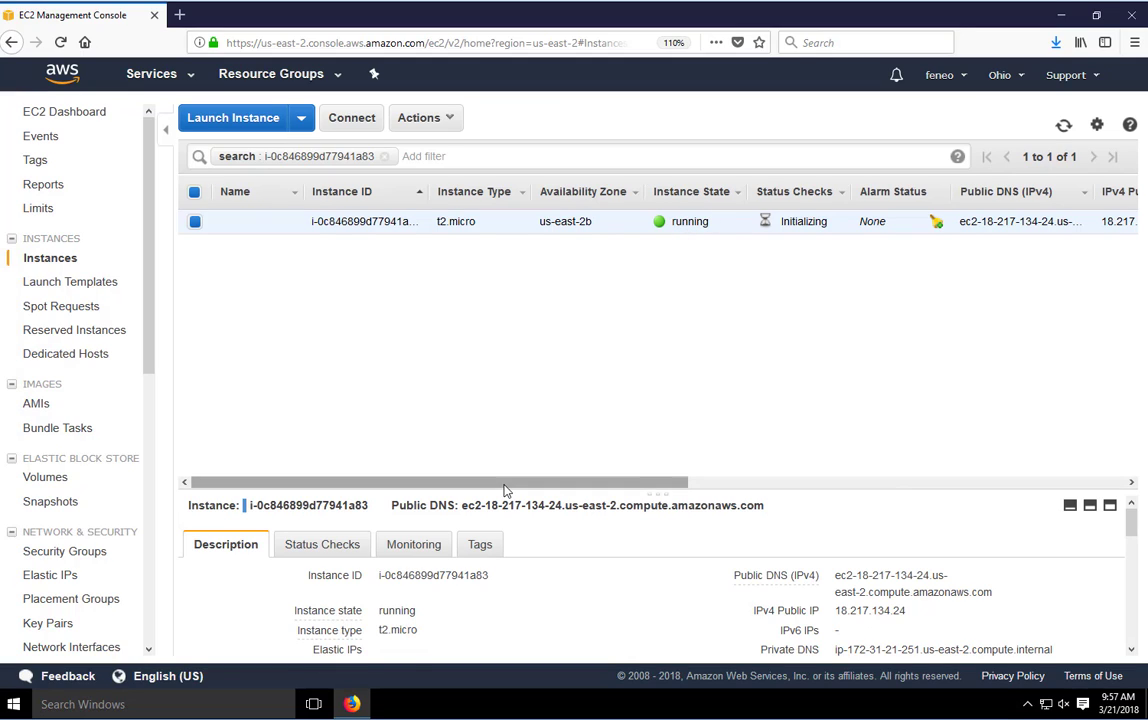
drag(624, 493, 625, 352)
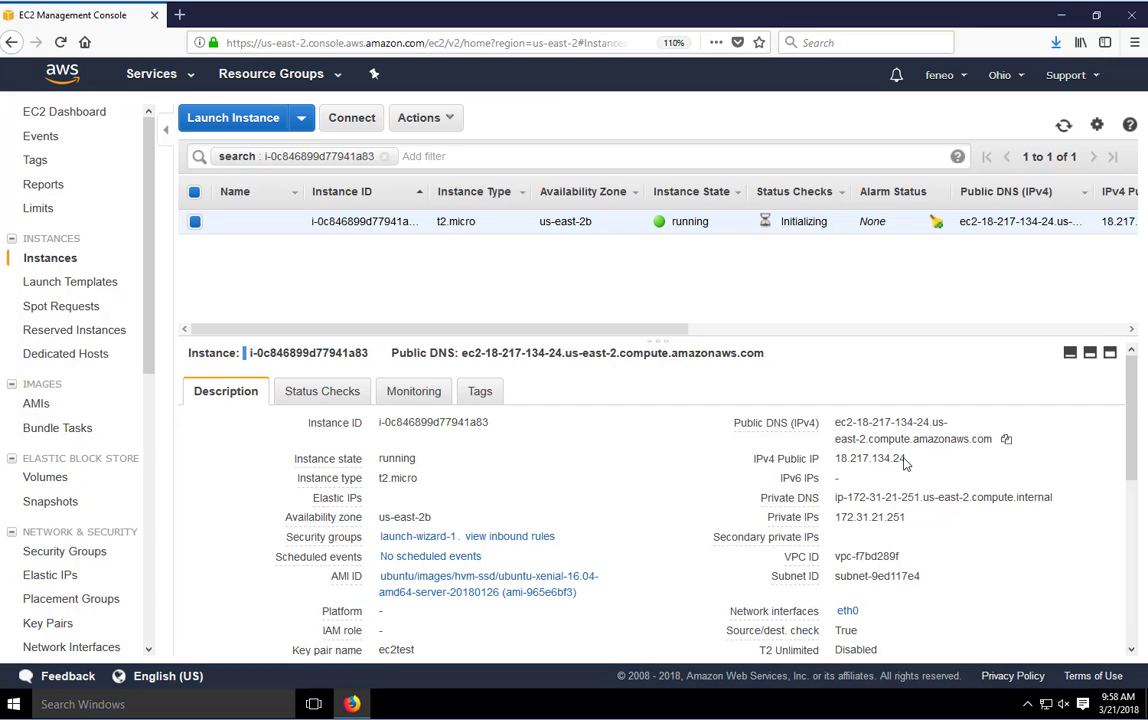
drag(908, 458, 836, 462)
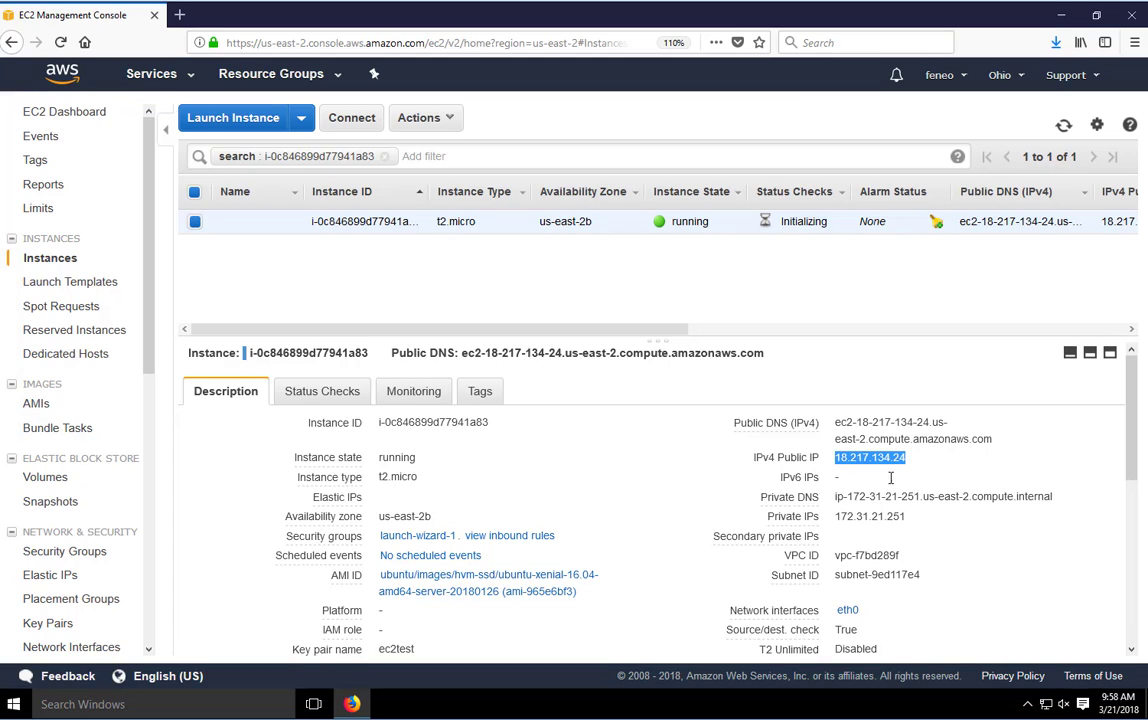
click(887, 463)
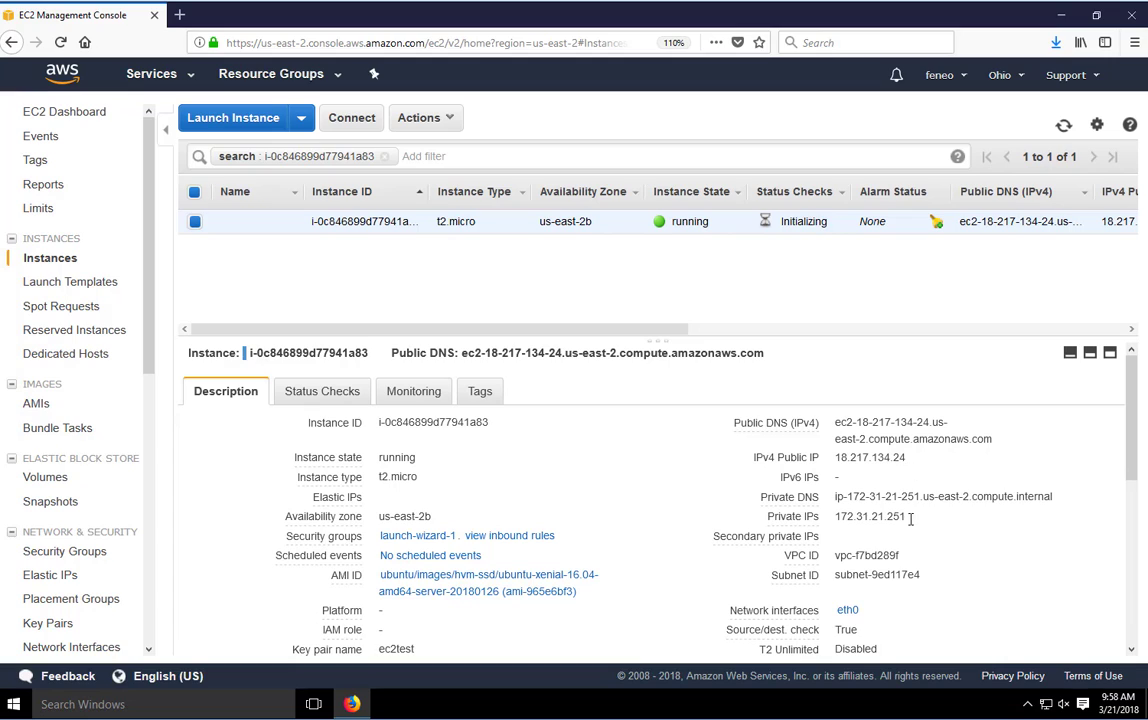
drag(905, 517, 839, 518)
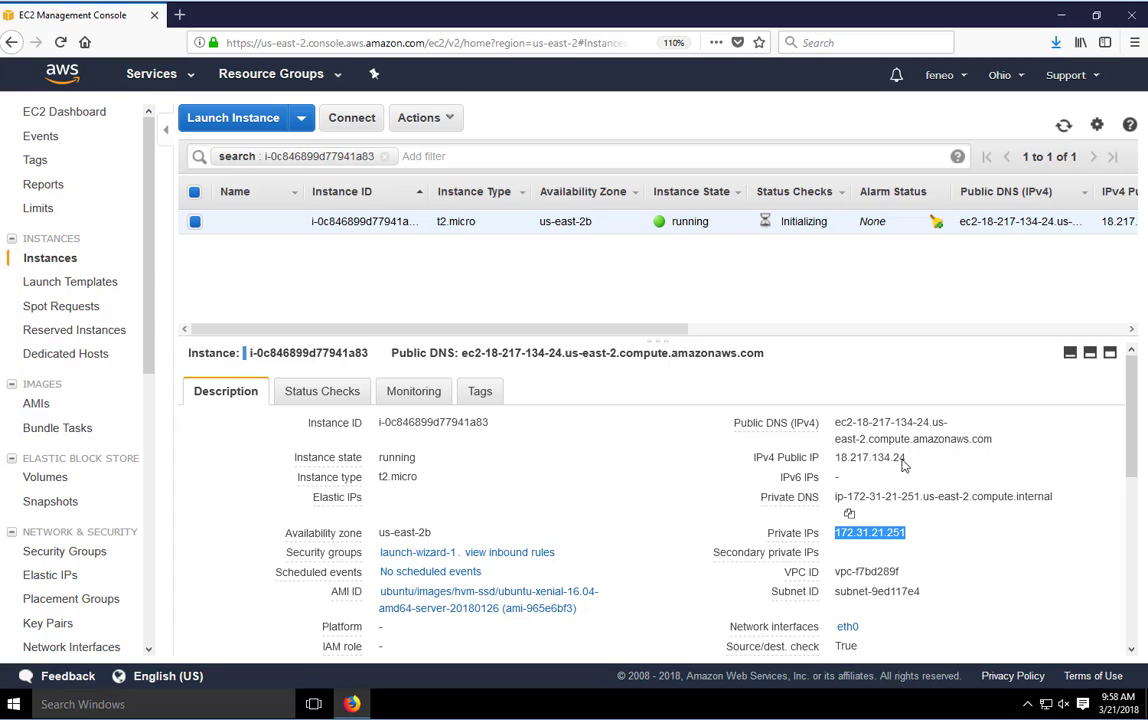
drag(903, 465, 850, 462)
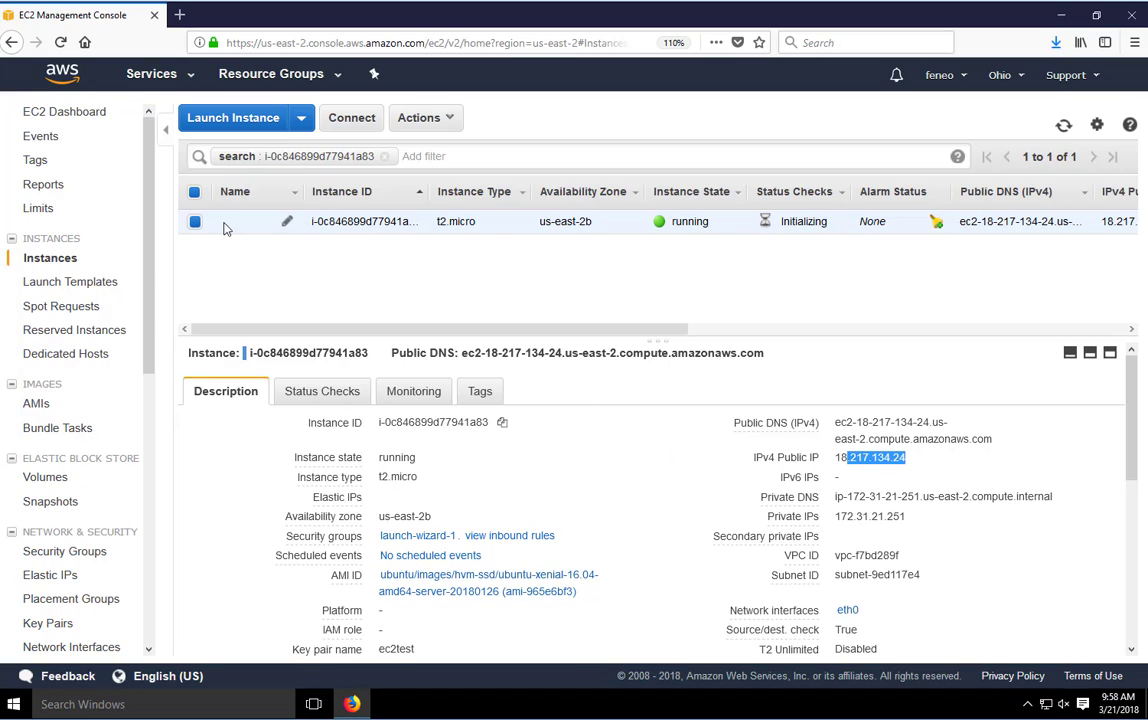
Step: Name the instance "Ubuntu Free"
click(287, 224)
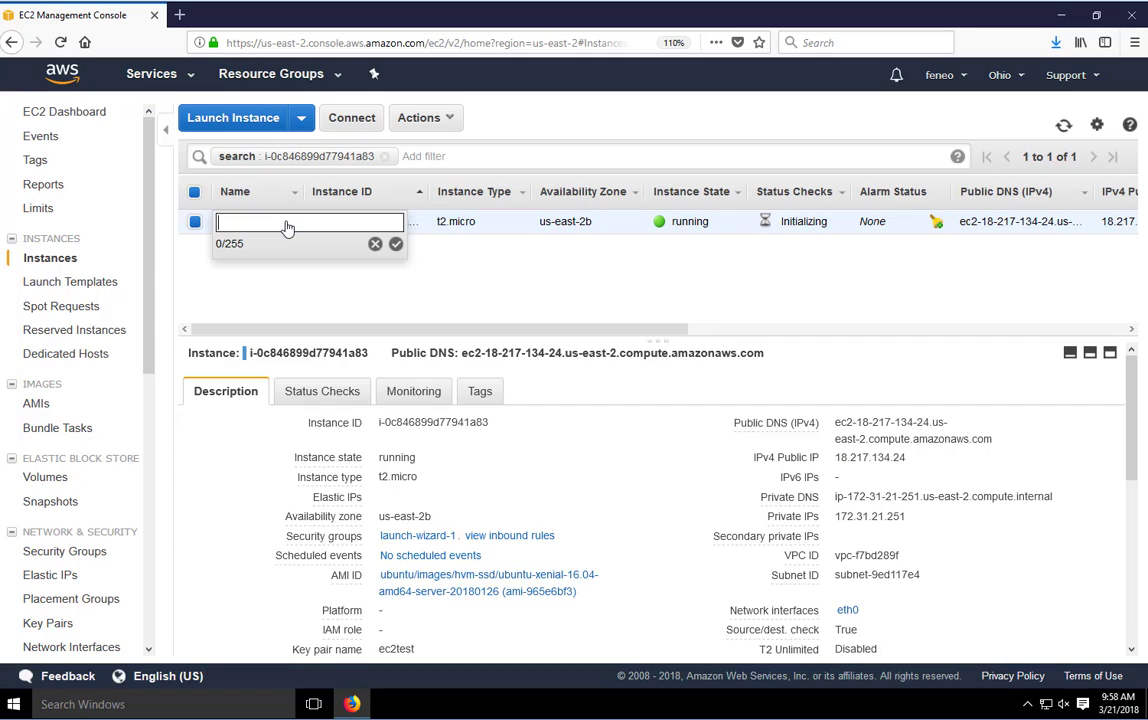
text(Ubuntu Free)
key(Return)
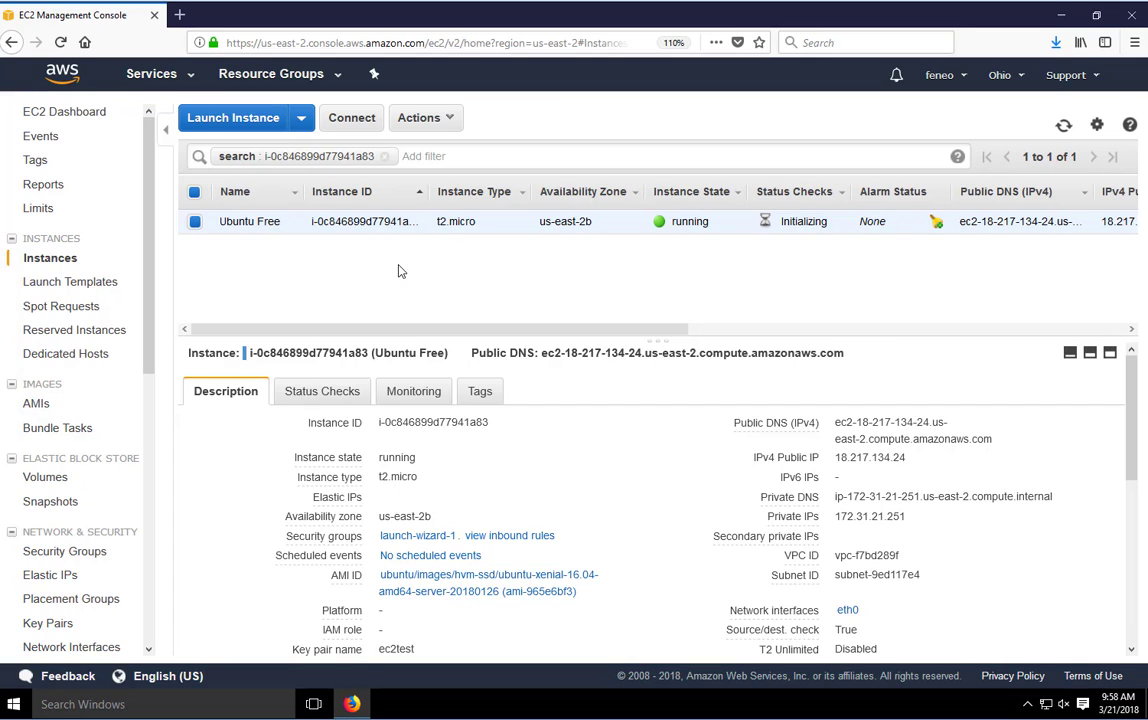
Step: Open the instance's connection instructions and follow the PuTTY guide to the PuTTY download site
click(355, 119)
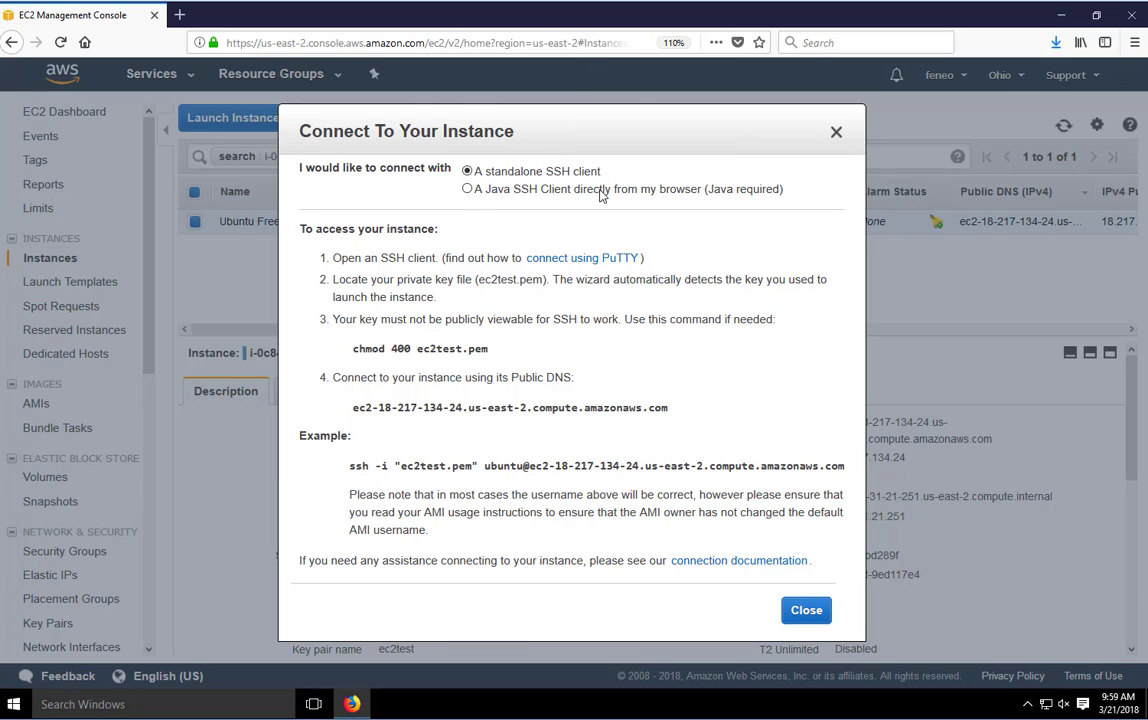
click(548, 259)
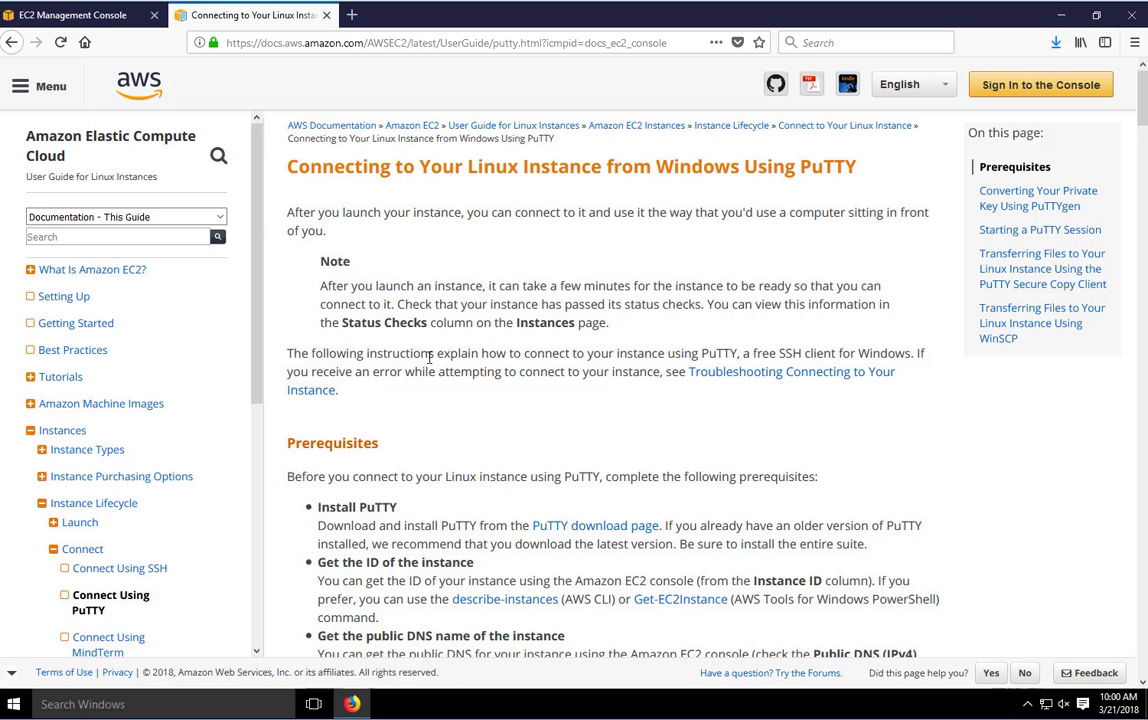
scroll(430, 357, down, 4)
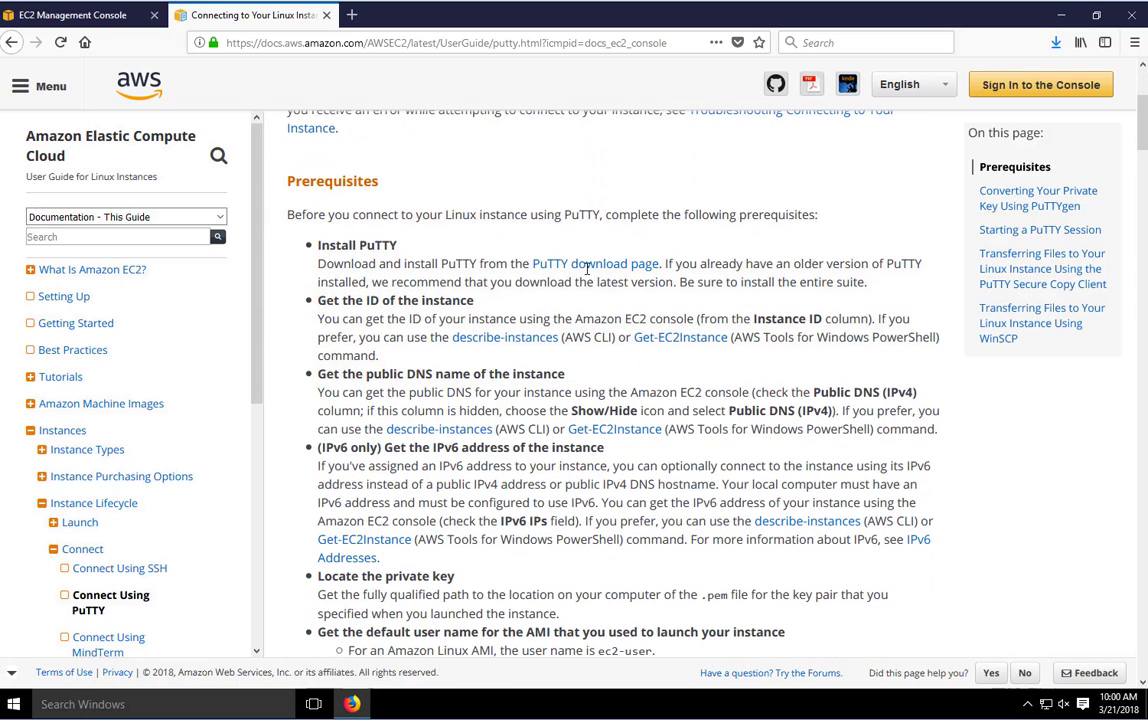
click(595, 265)
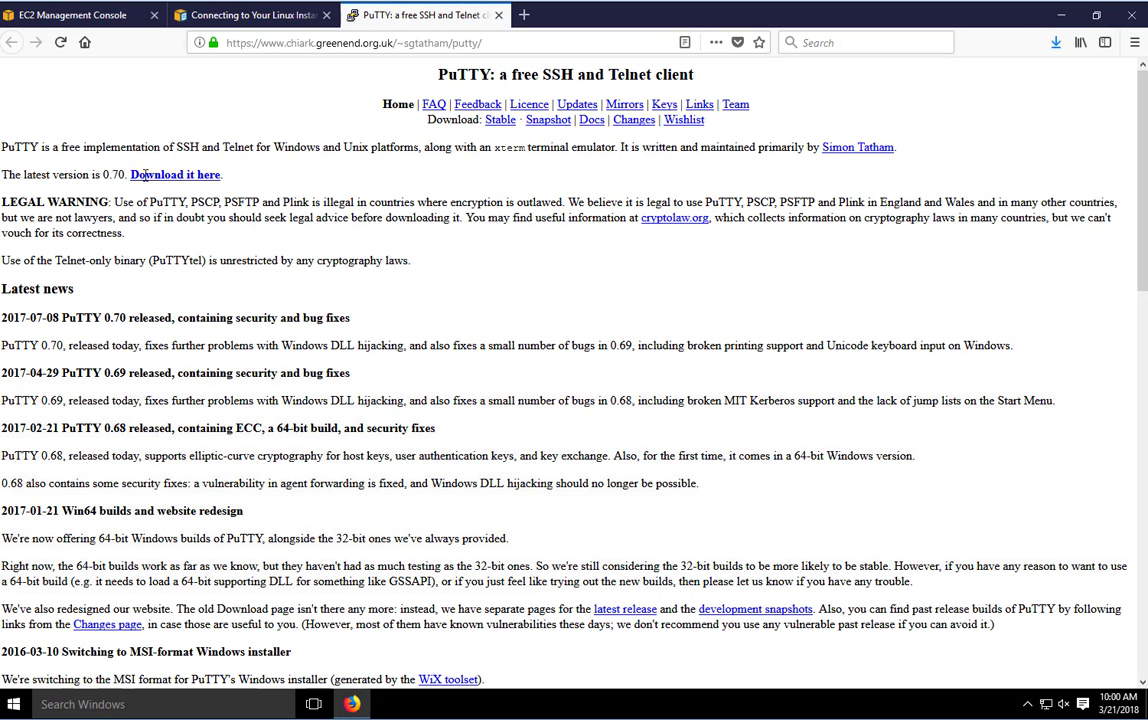
Step: Download the 64-bit Windows installer putty-64bit-0.70-installer.msi from the latest release page and save it to disk
click(152, 175)
click(205, 176)
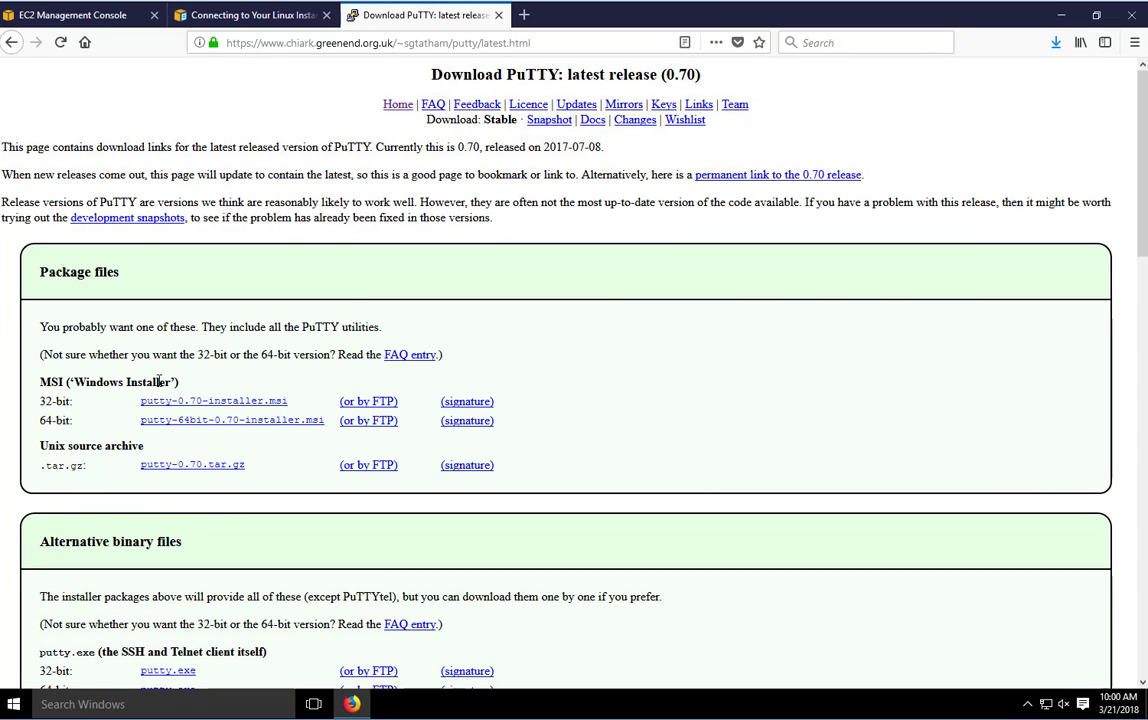
click(277, 422)
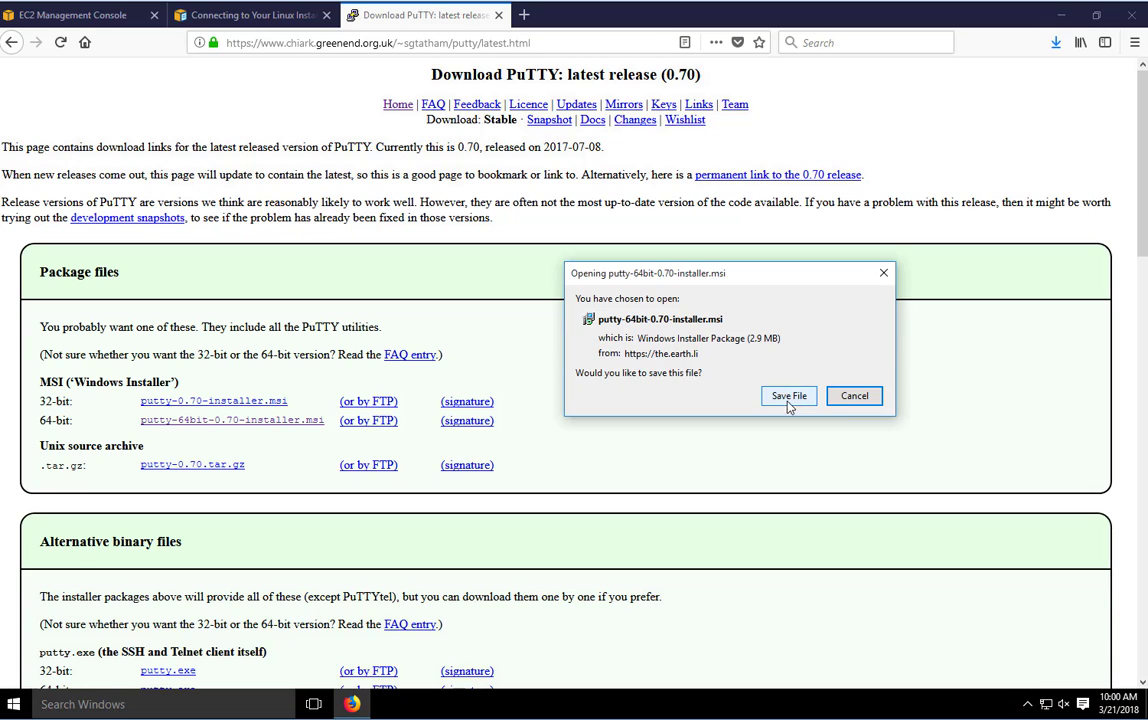
click(790, 396)
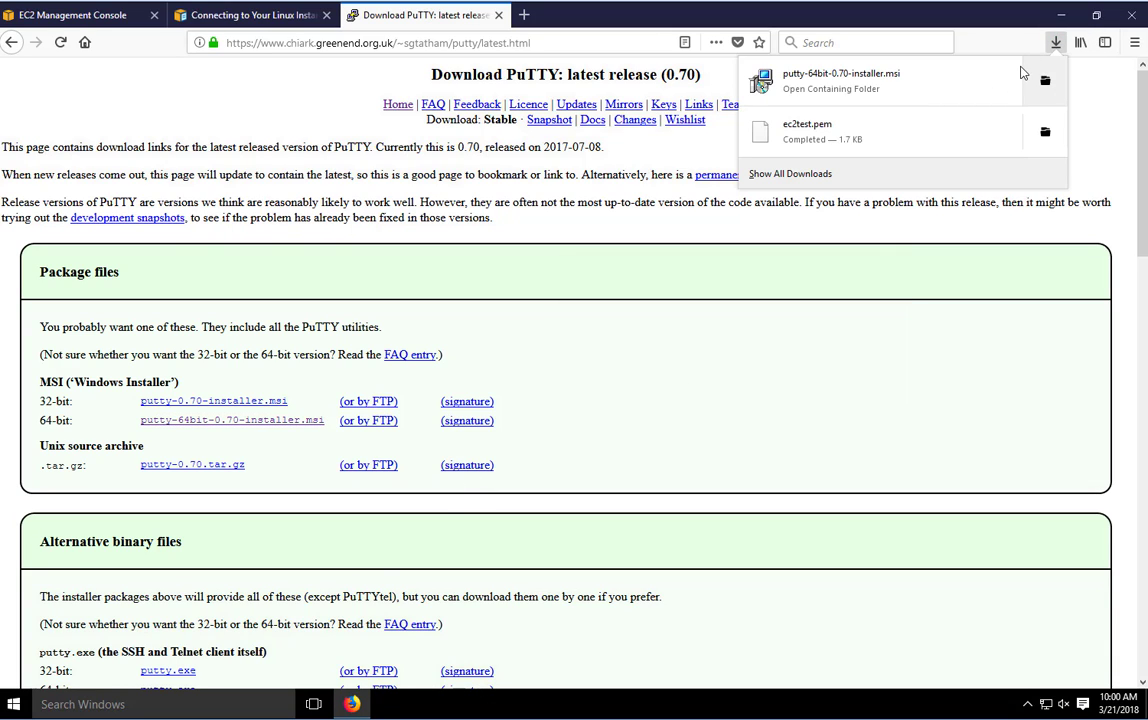
Step: Run the downloaded PuTTY installer and install it in the default folder with the default features
click(876, 78)
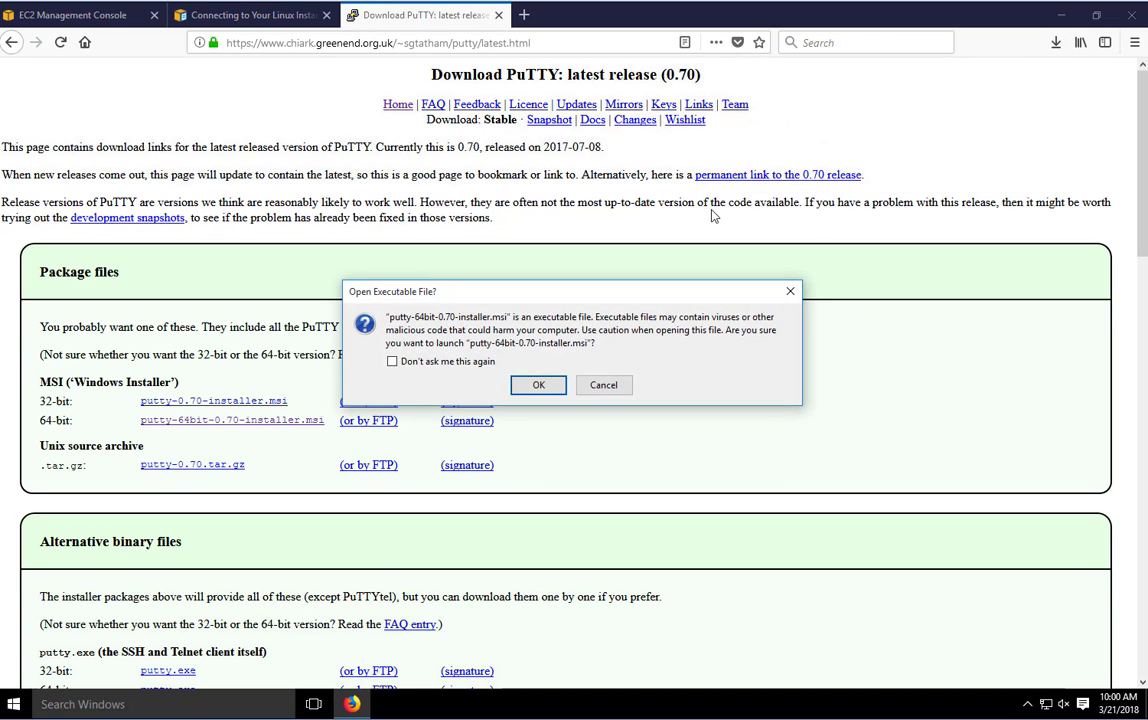
click(542, 388)
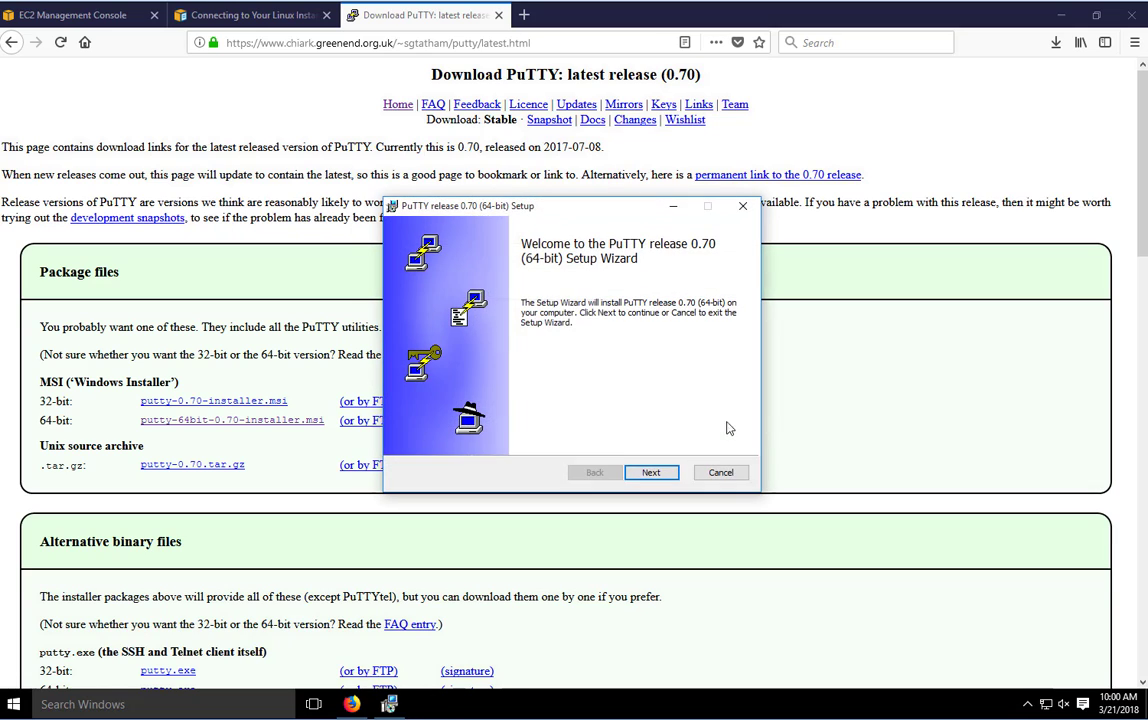
click(658, 472)
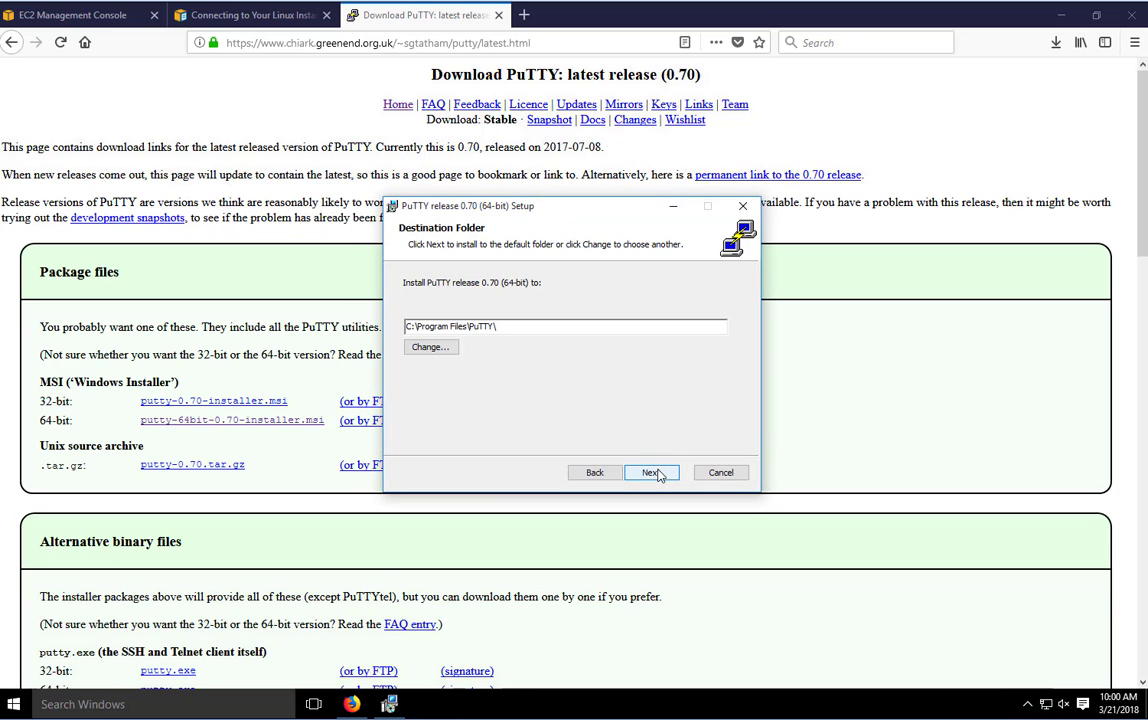
click(653, 472)
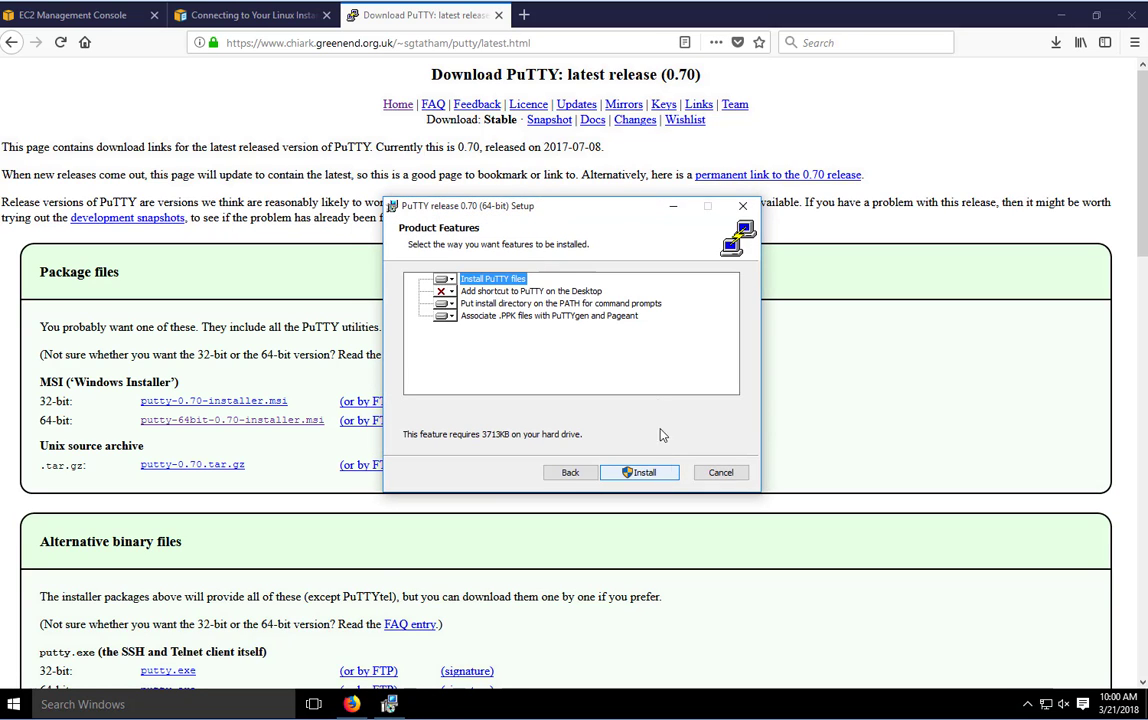
click(658, 476)
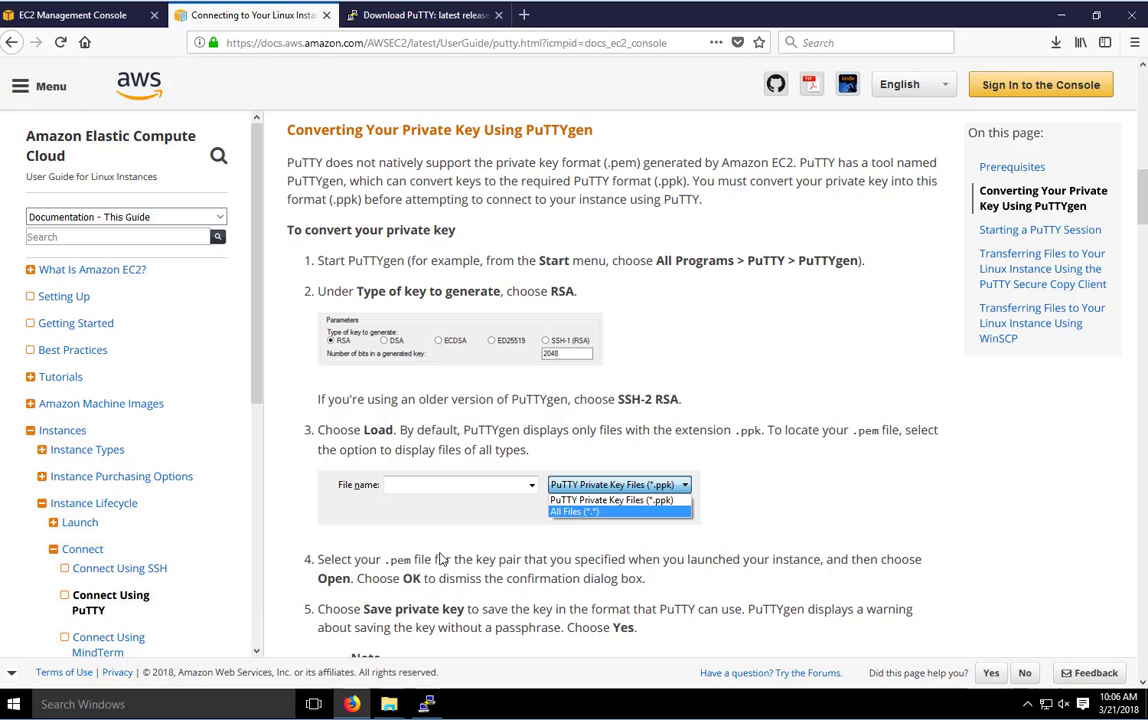
Step: Bring up PuTTYgen and place its window beside the AWS key conversion instructions
click(427, 706)
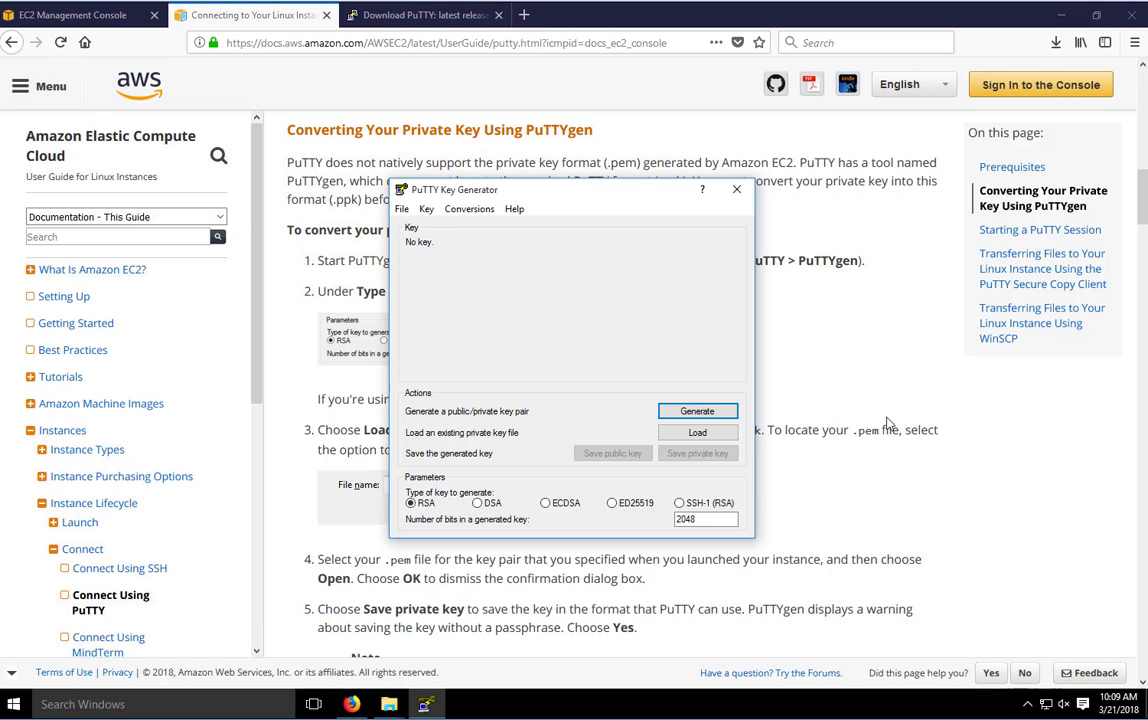
drag(563, 193, 879, 184)
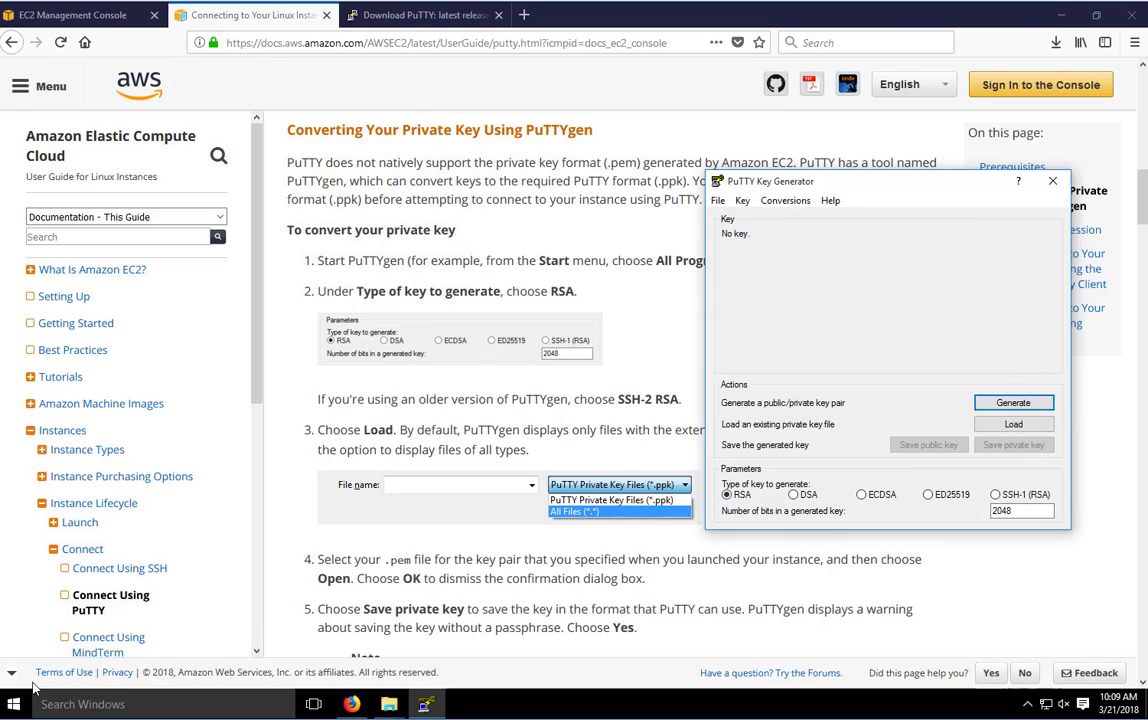
click(14, 706)
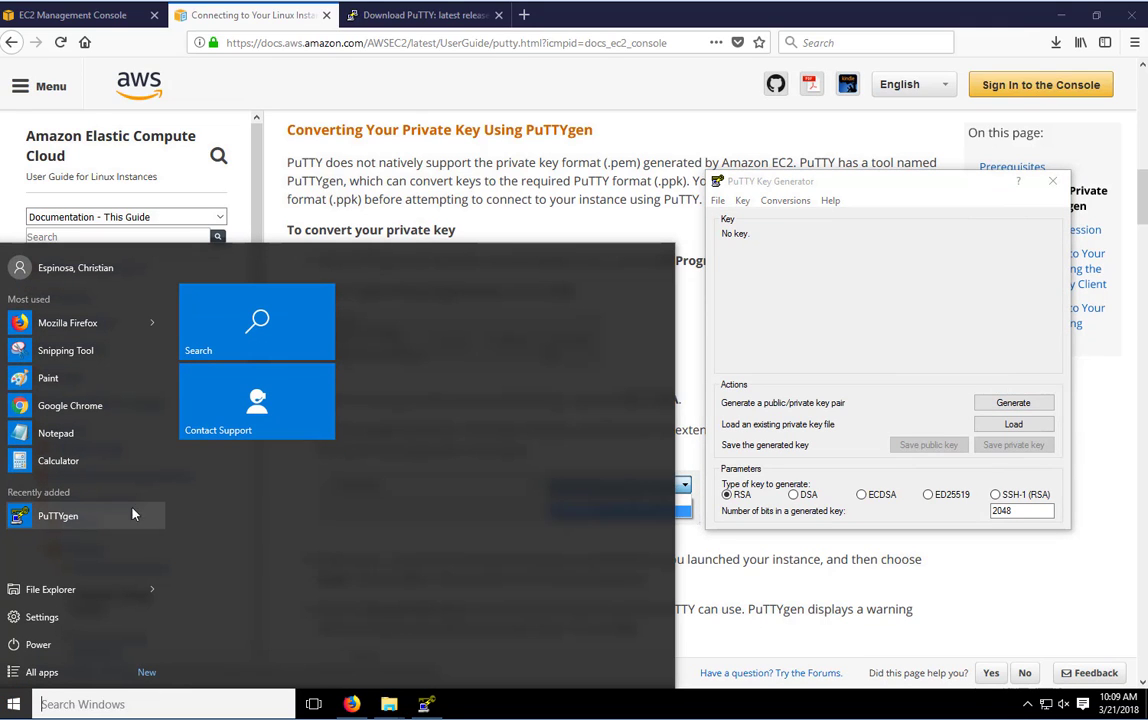
click(875, 185)
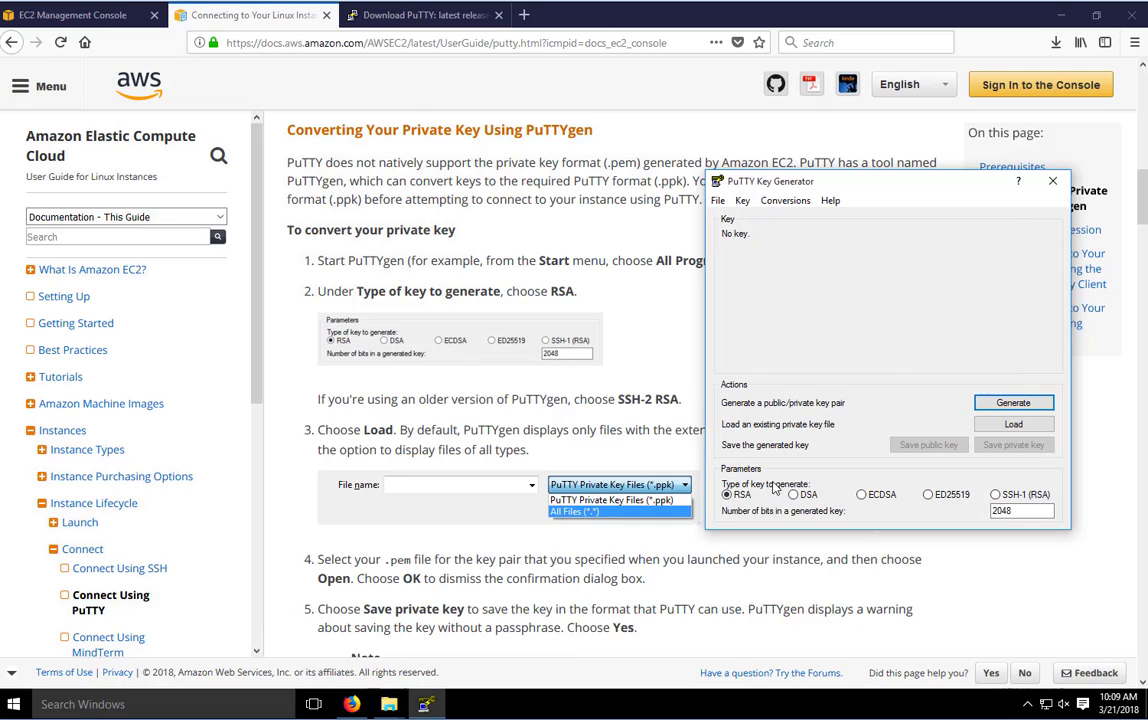
Step: Load the private key ec2test.pem from the C:\EC2 folder into PuTTYgen, showing files of all types
click(1009, 425)
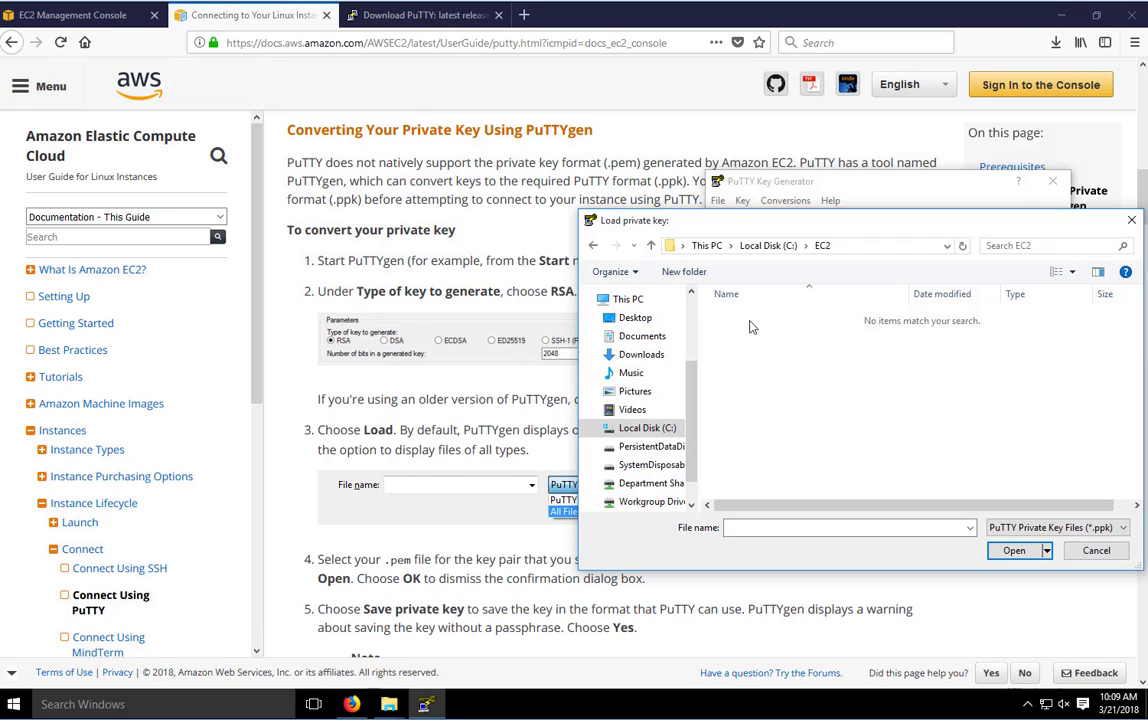
click(1050, 528)
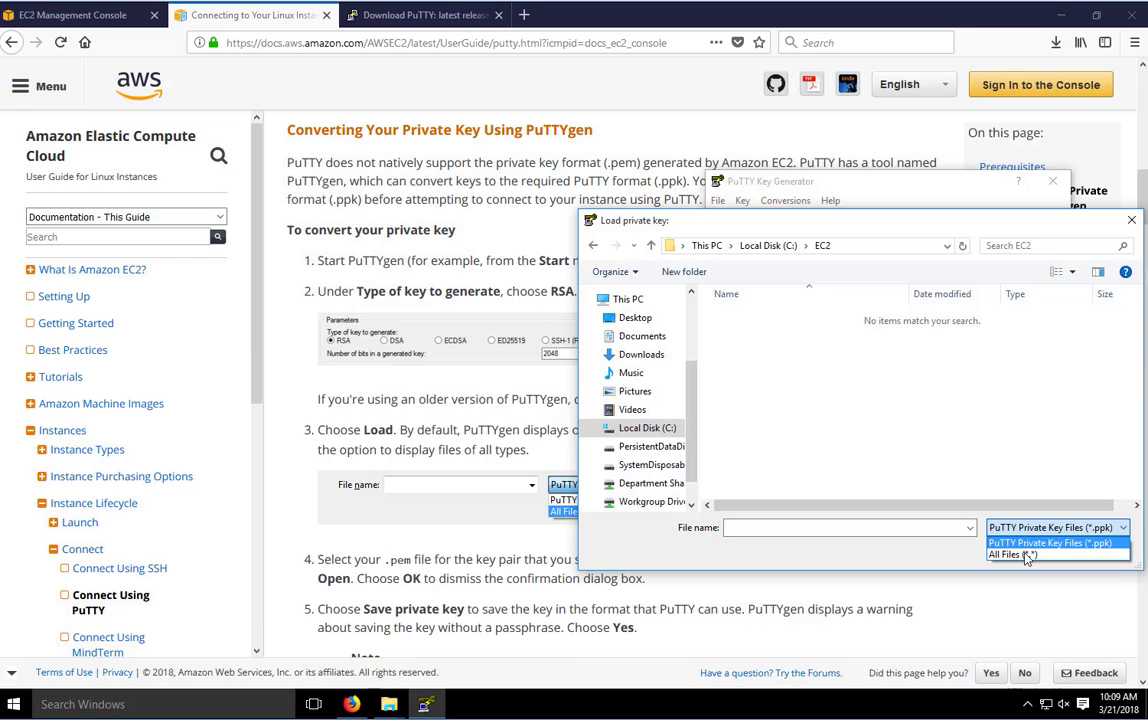
click(1012, 554)
click(755, 317)
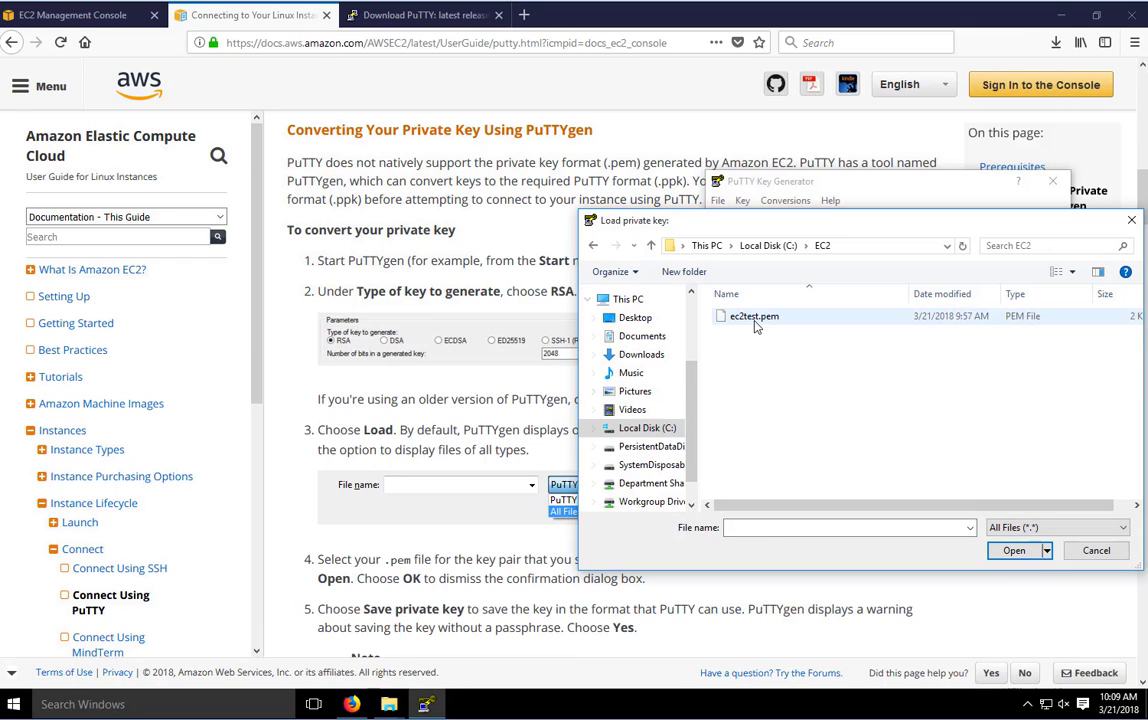
click(1013, 551)
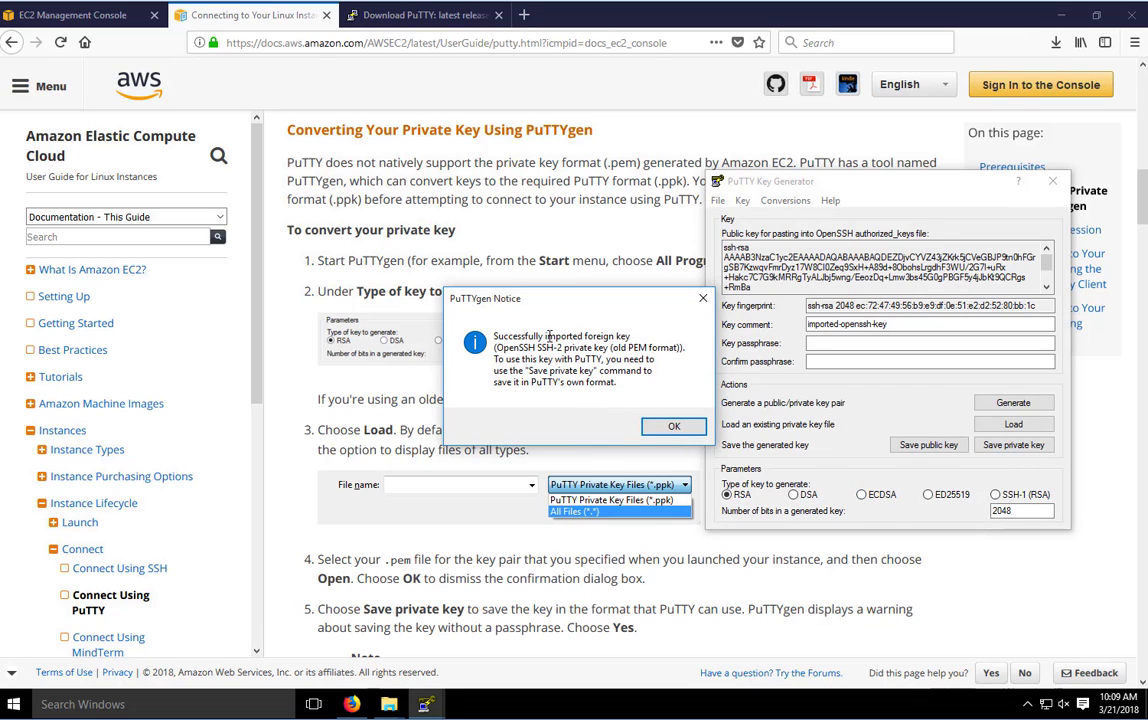
click(673, 428)
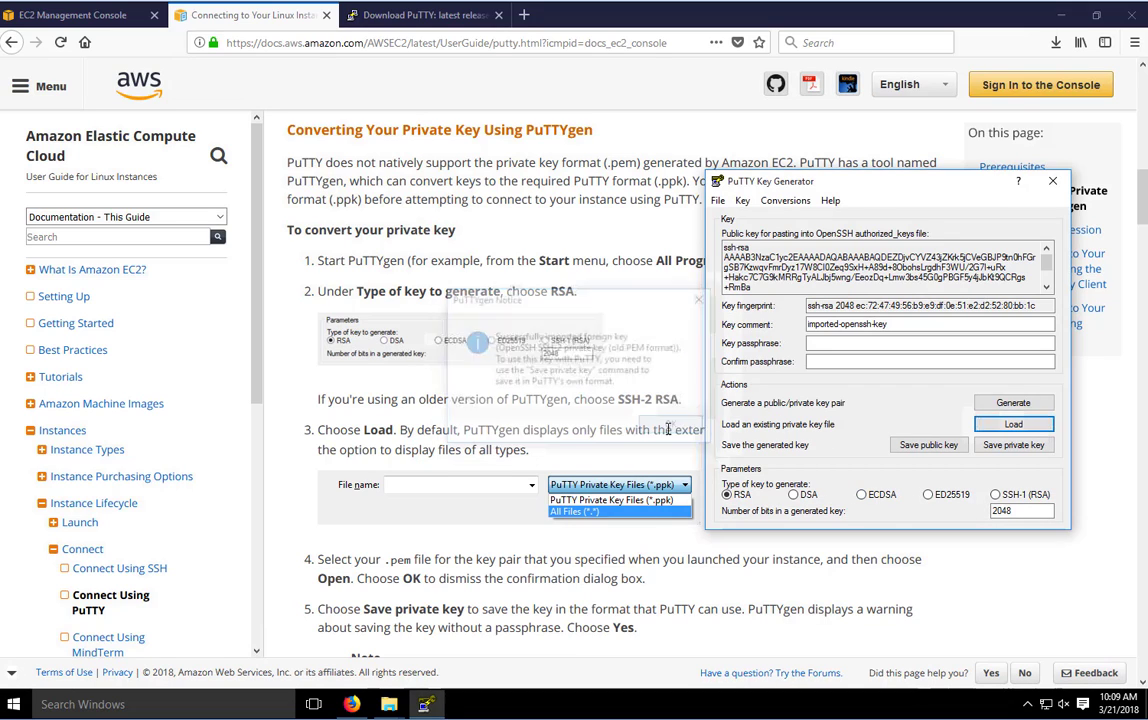
Step: Enter the key passphrase for the imported key, replacing the first entry, and confirm it
click(851, 346)
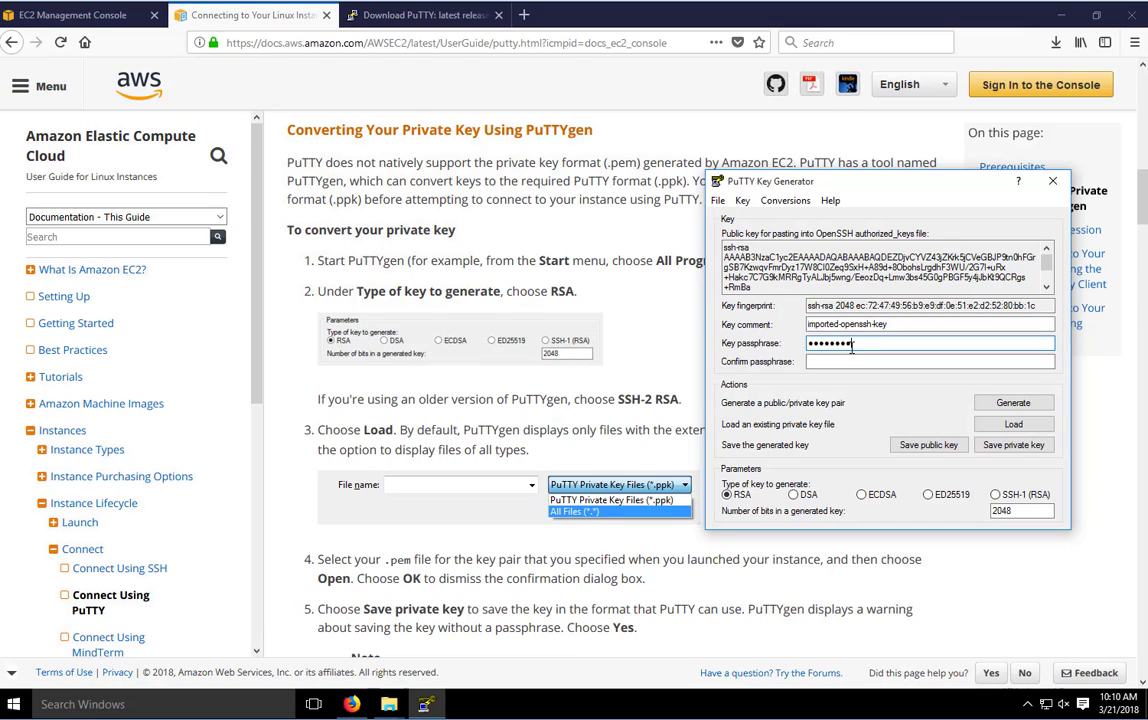
key(BackSpace)
key(BackSpace)
key(BackSpace)
key(BackSpace)
key(BackSpace)
key(BackSpace)
key(BackSpace)
key(BackSpace)
text(****)
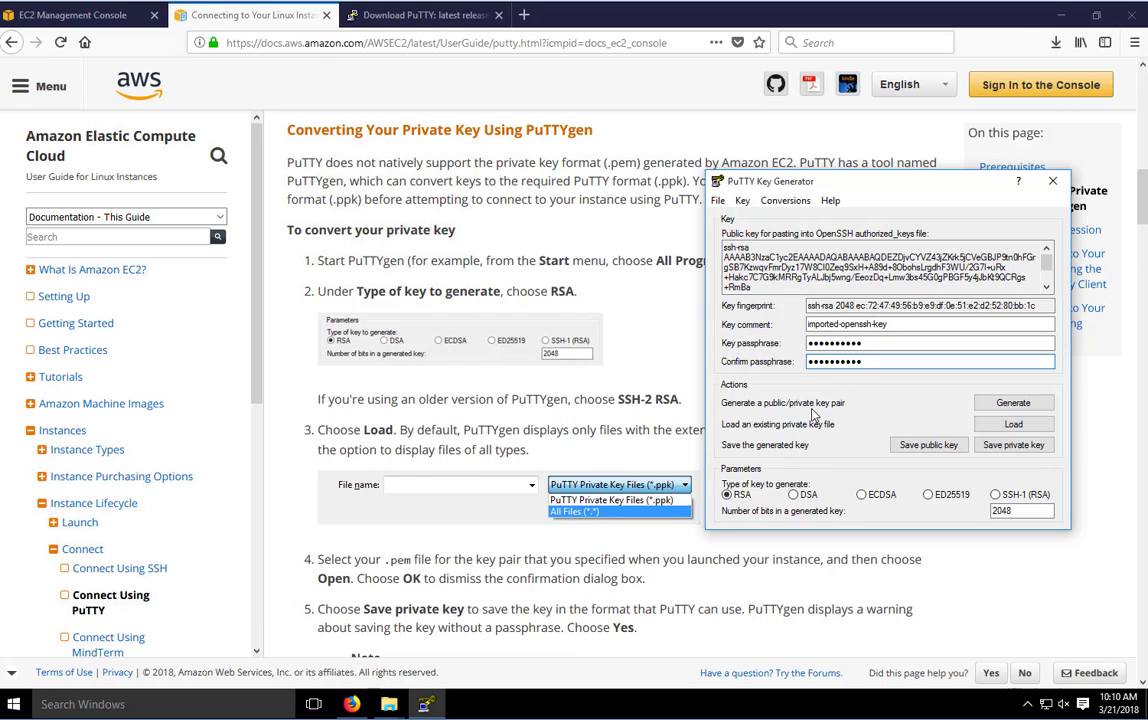
Step: Save the private key as a PuTTY .ppk file named ec2key in C:\EC2 and close PuTTYgen
scroll(735, 610, down, 5)
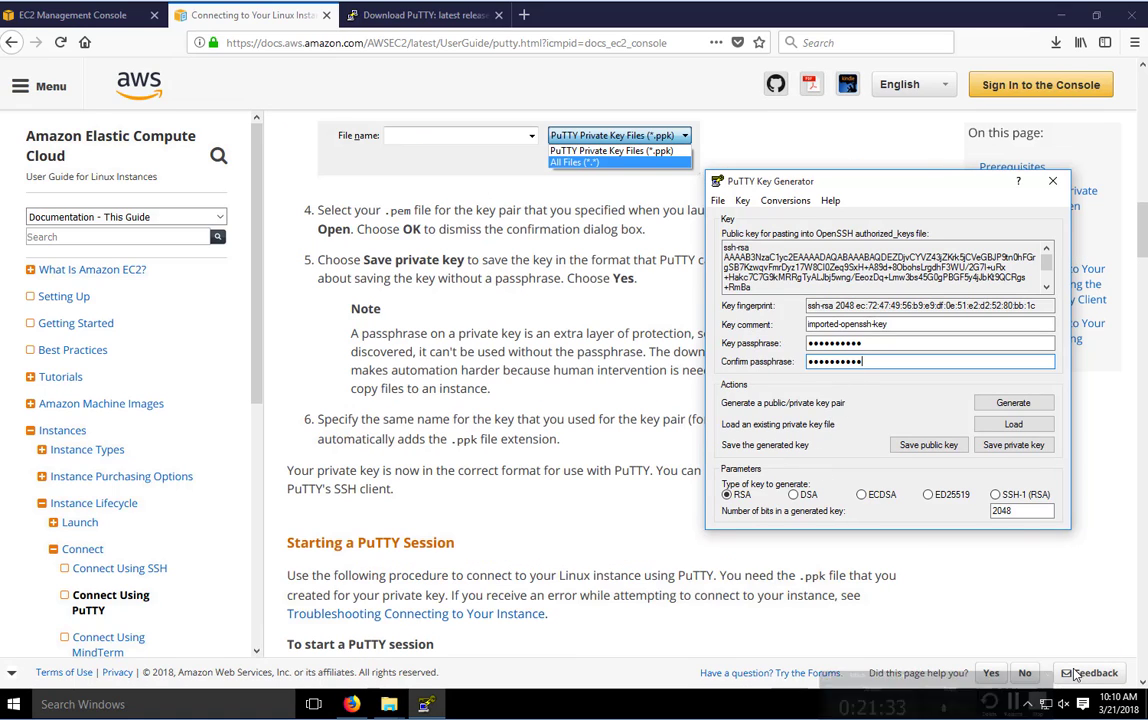
click(1000, 446)
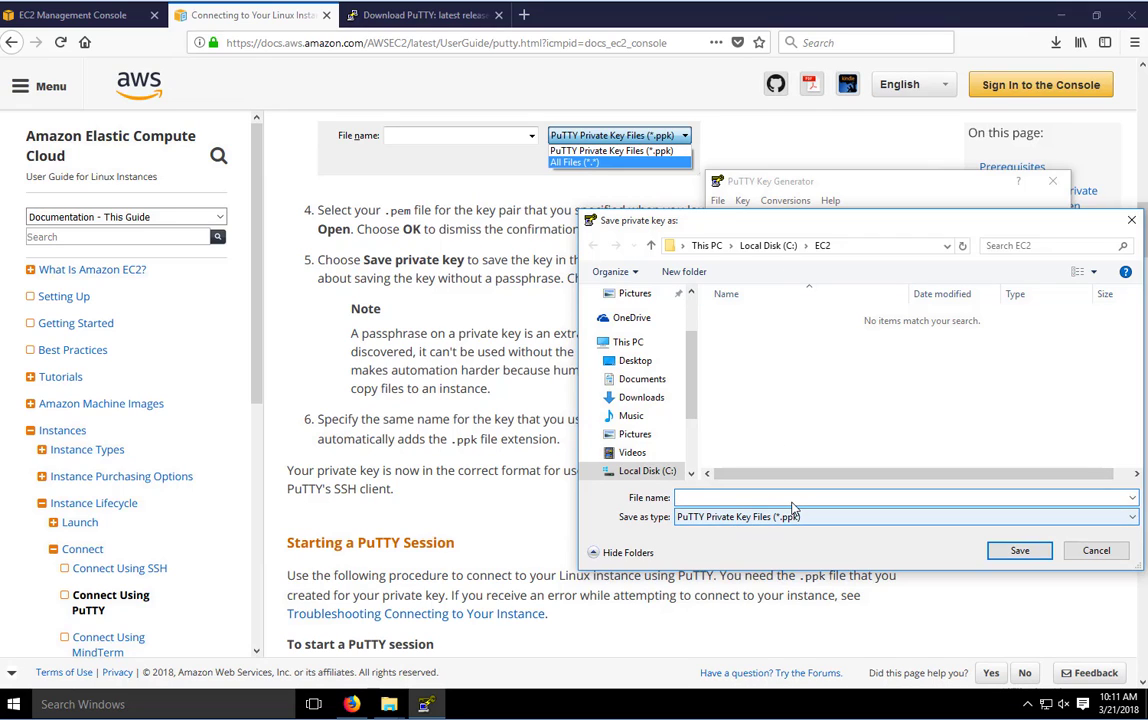
text(ec2)
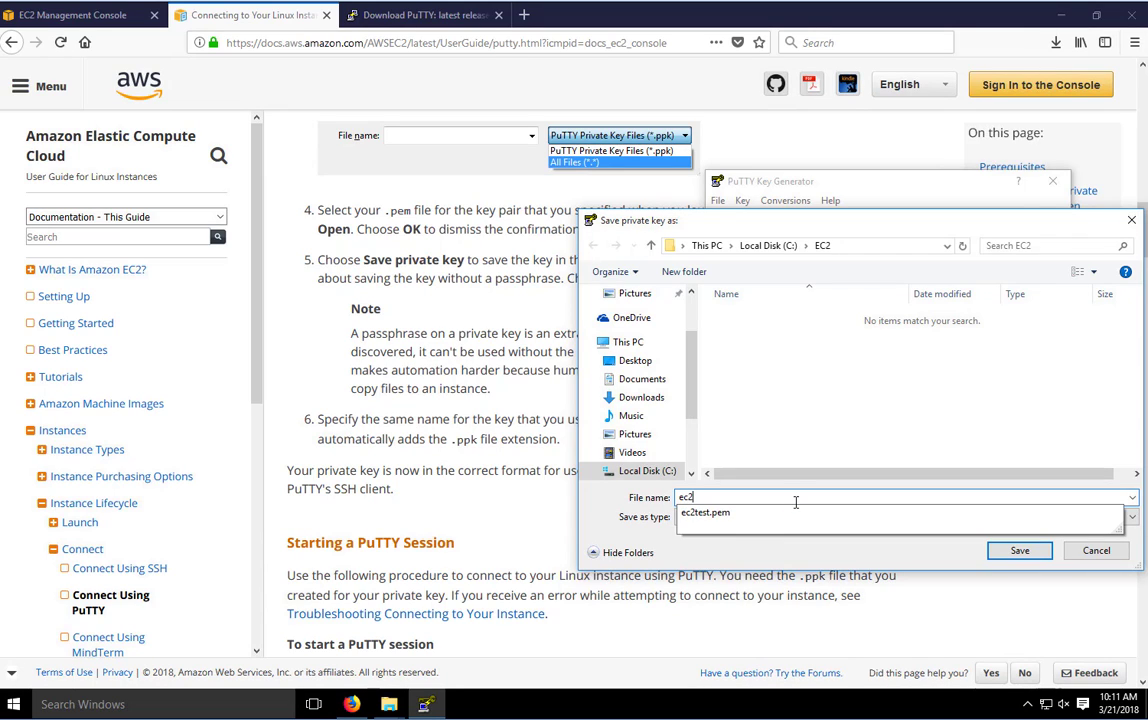
text(key)
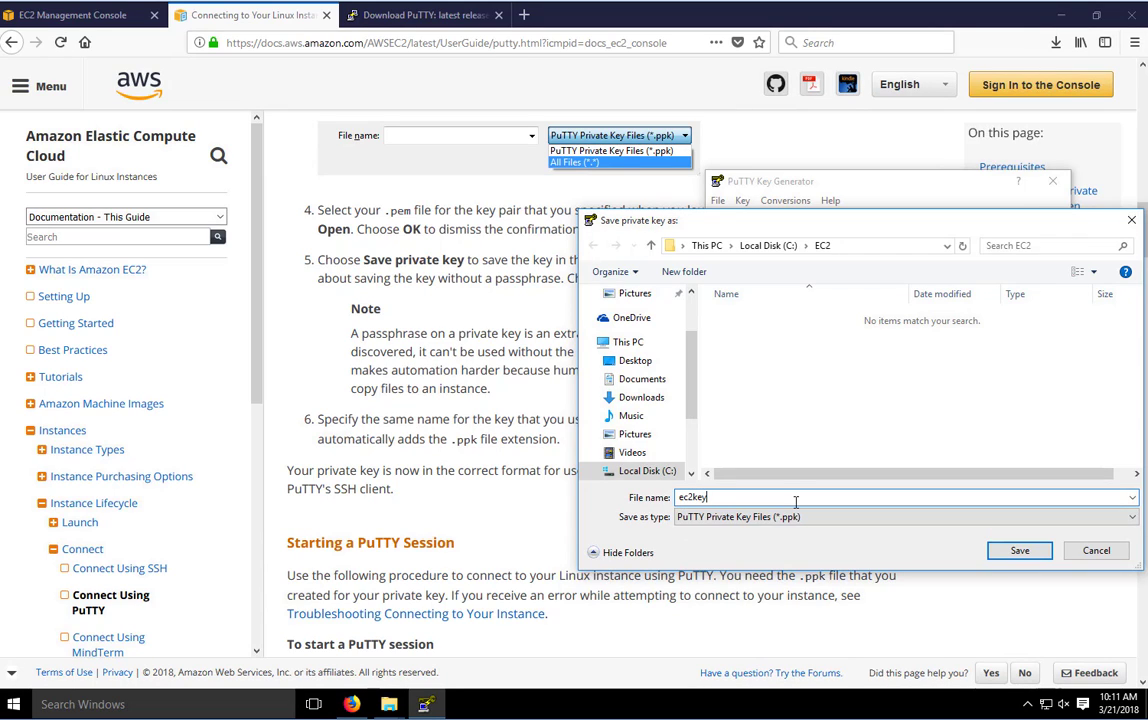
click(1020, 552)
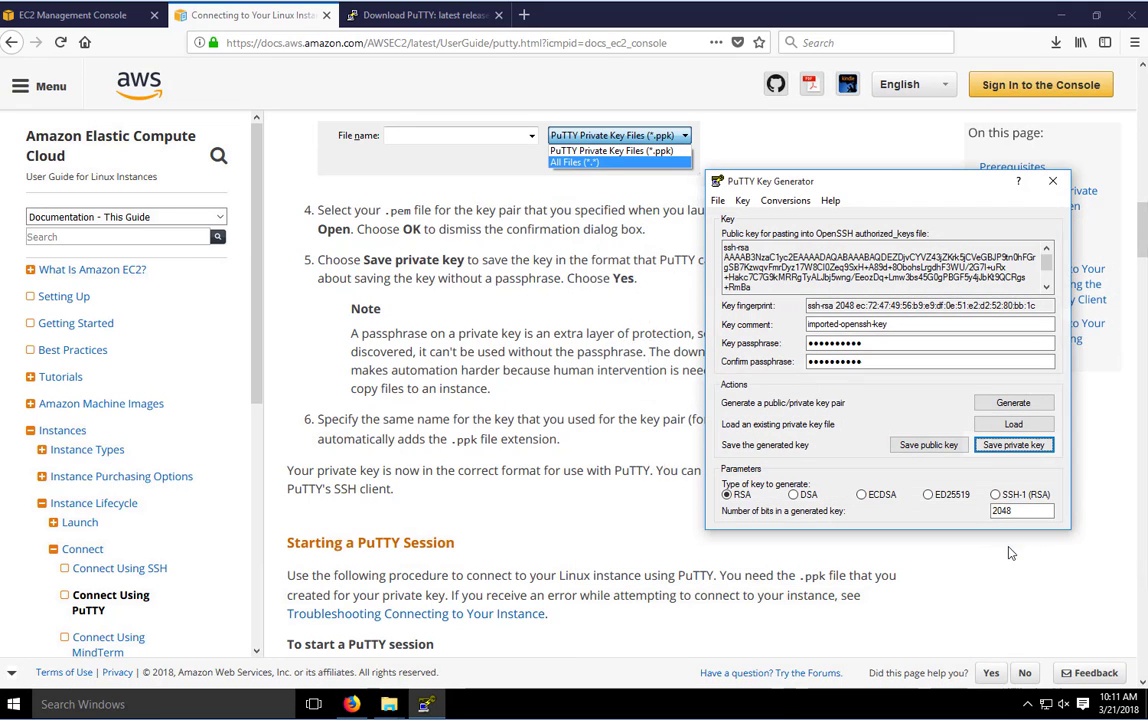
click(1052, 184)
Step: Find and launch PuTTY, and move its configuration window aside from the guide text
click(18, 704)
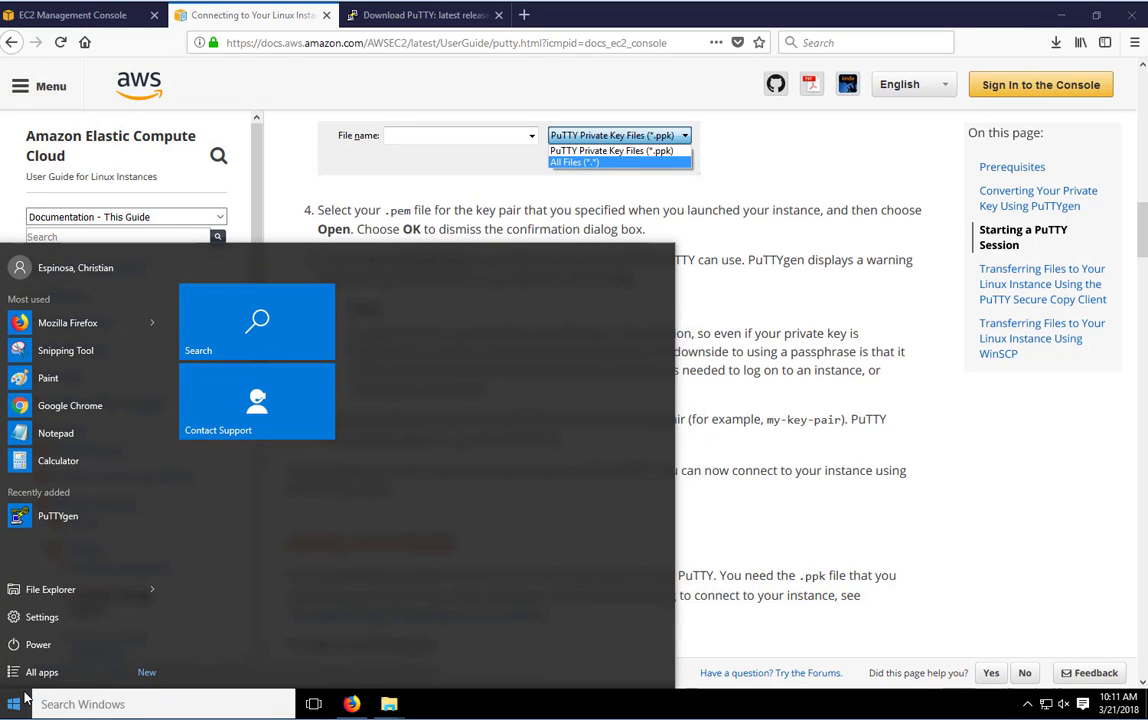
text(put)
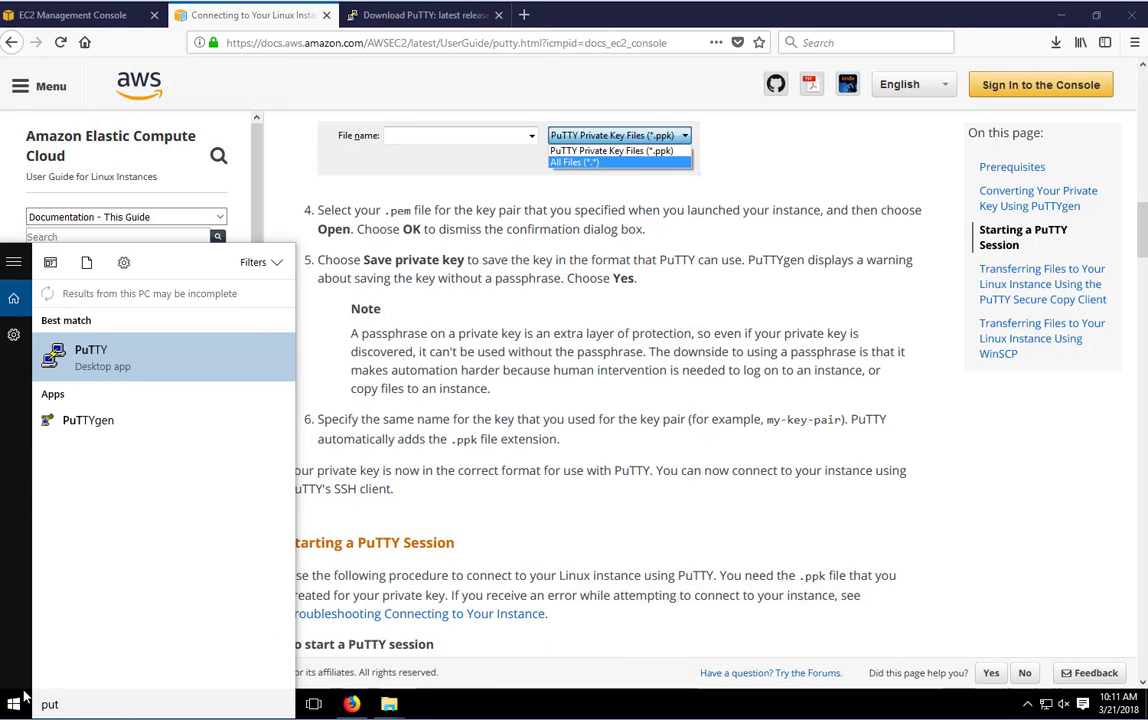
click(80, 367)
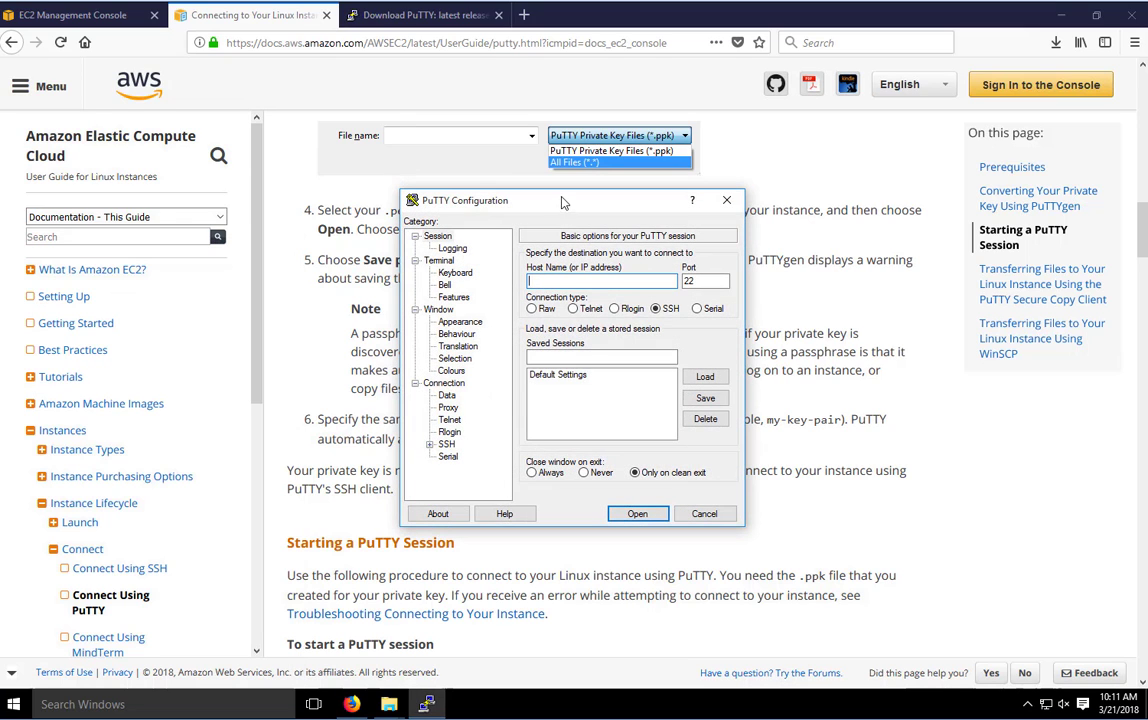
drag(562, 203, 376, 182)
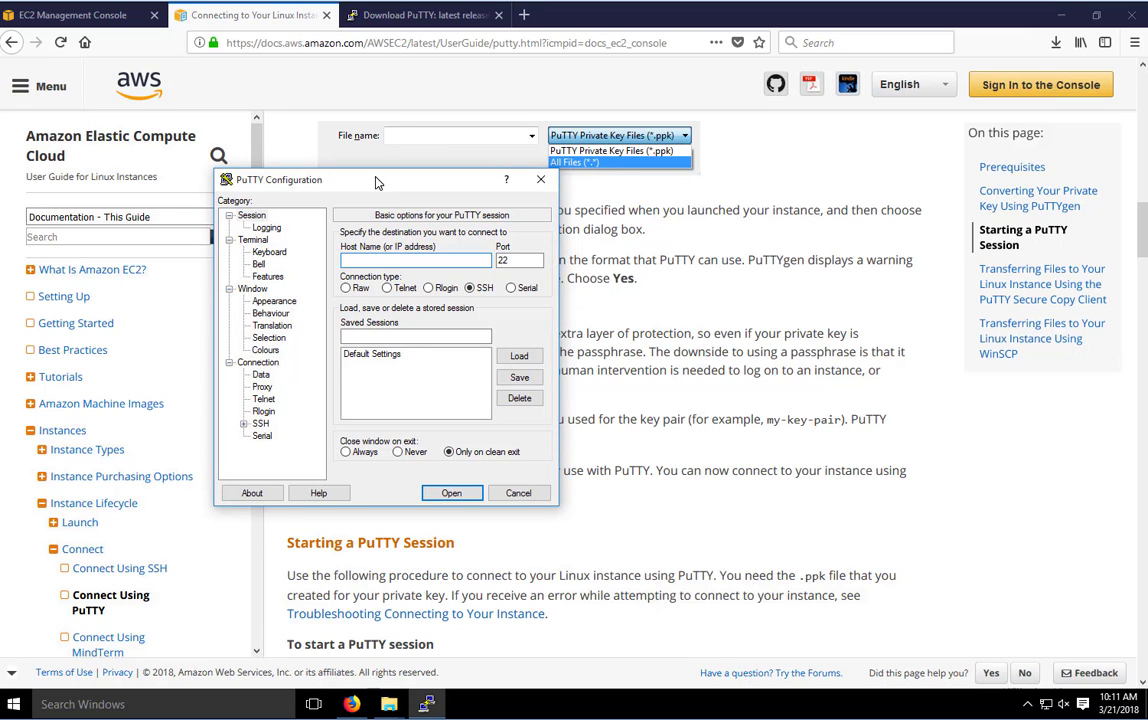
Step: Switch to the EC2 console, review the instance's connection instructions alongside PuTTY, and close them
click(95, 17)
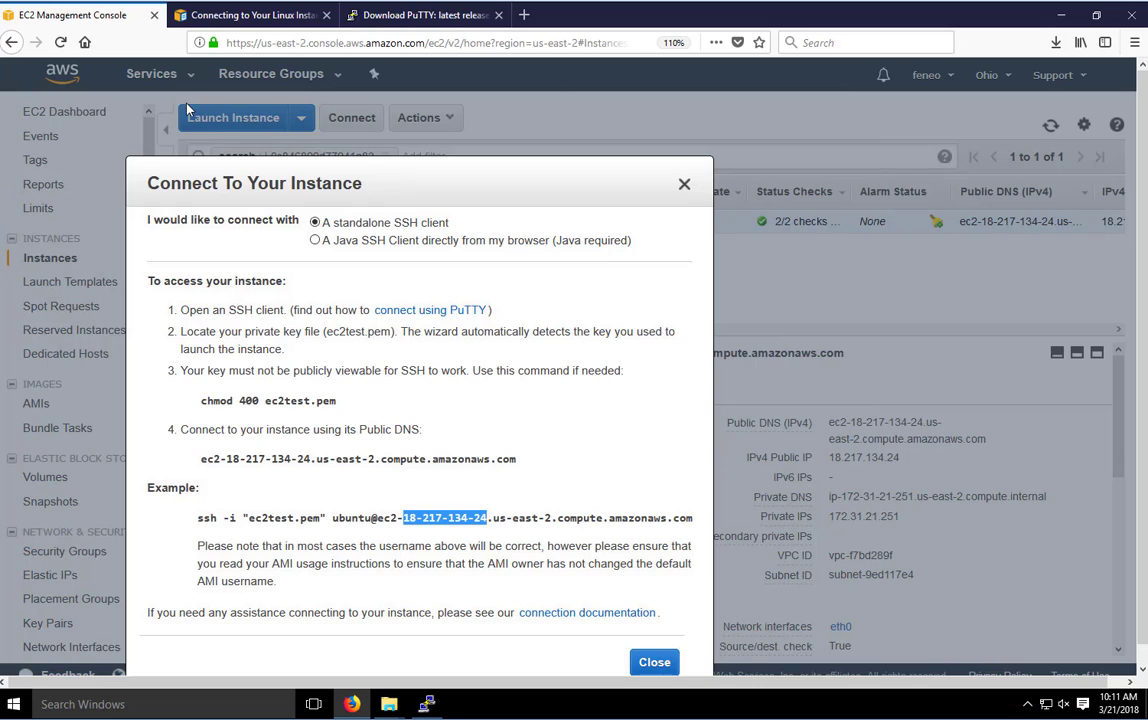
click(427, 705)
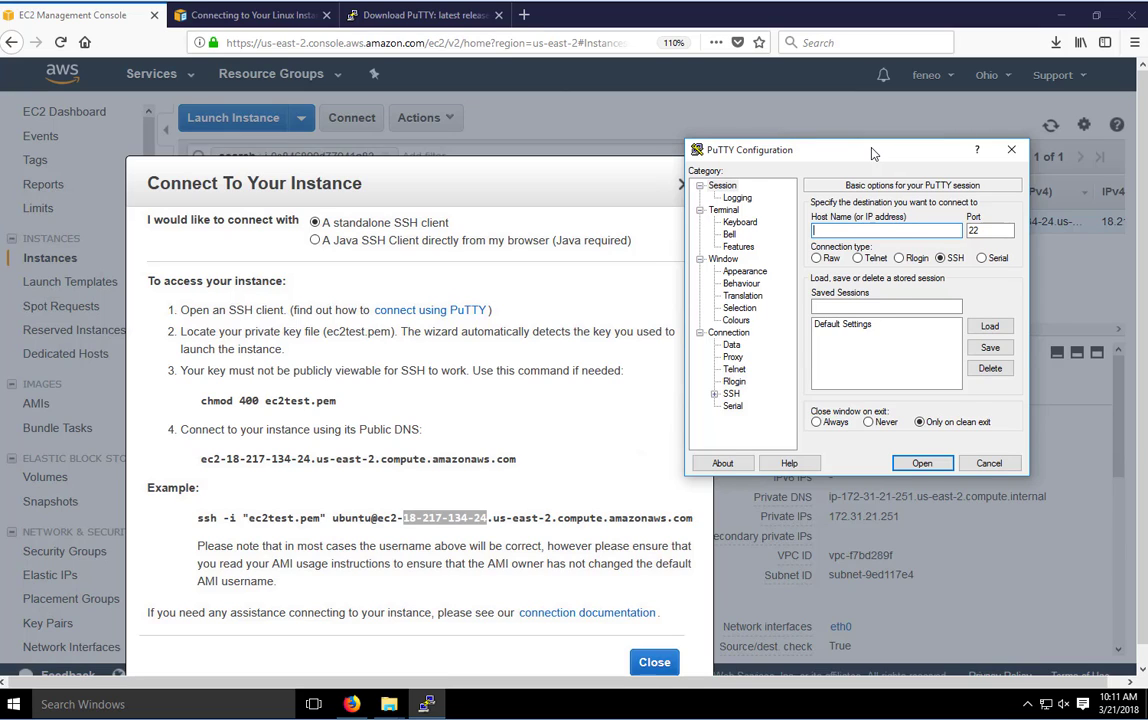
drag(872, 153, 883, 161)
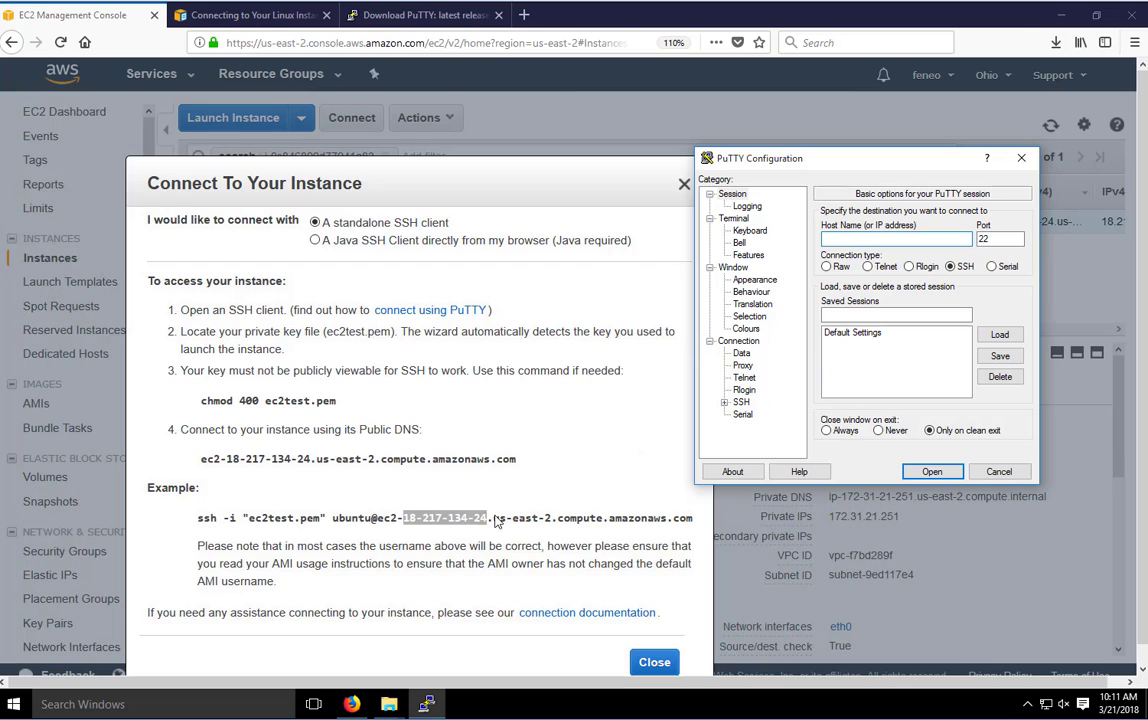
click(654, 664)
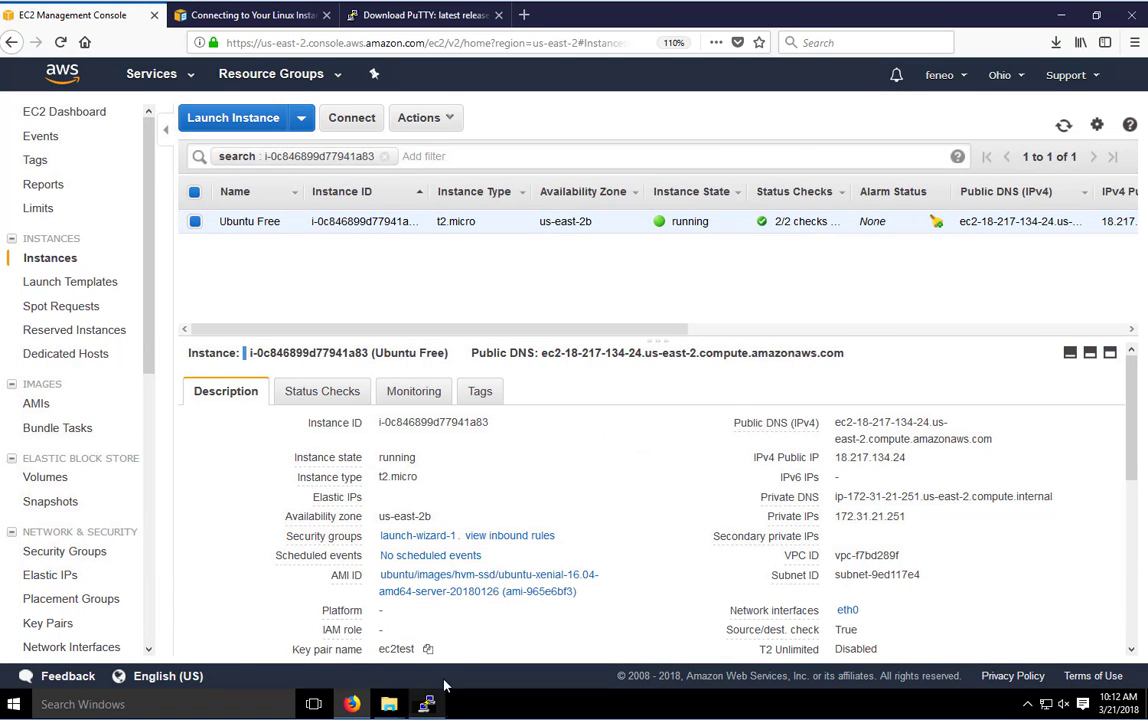
Step: Set the PuTTY session's host name to the instance's public IP address, 18.217.134.24
click(426, 704)
drag(871, 160, 487, 230)
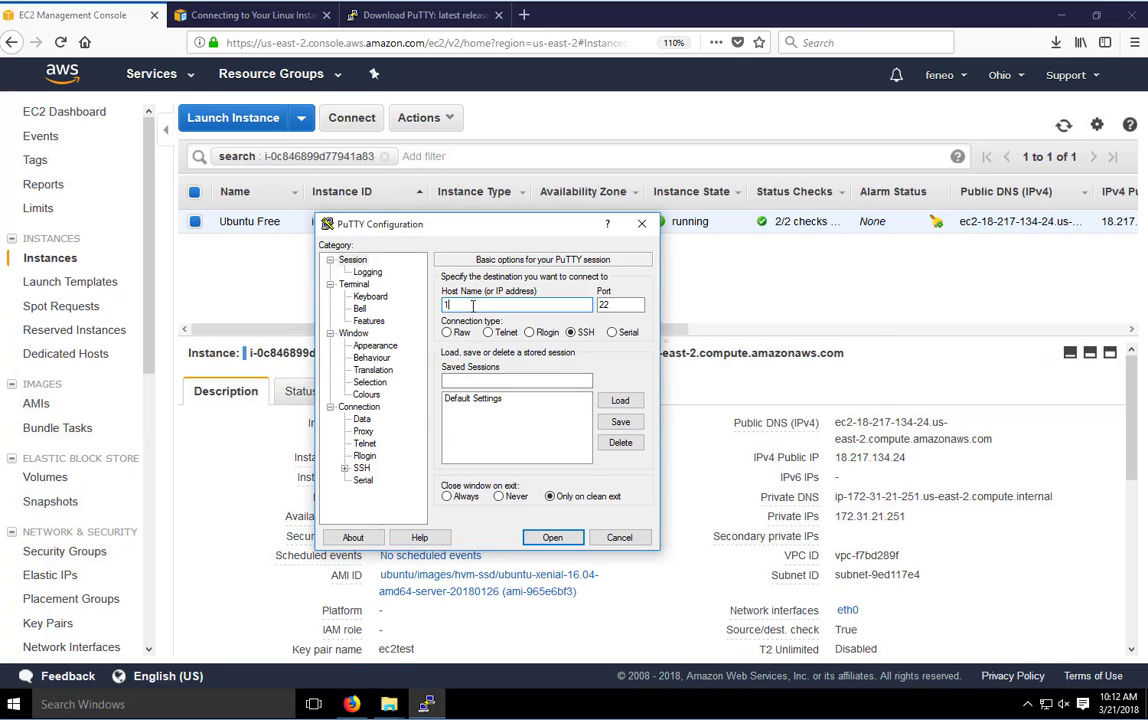
text(.21)
key(BackSpace)
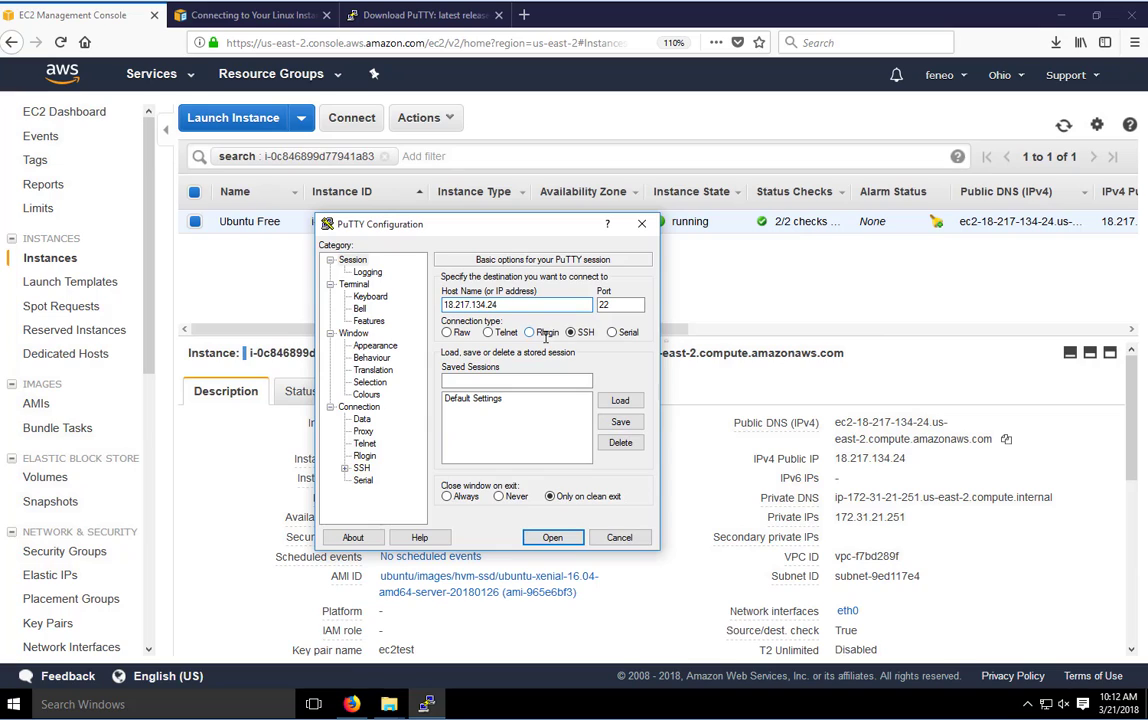
Step: Save the PuTTY connection settings as a session named Ubuntu EC2 Free
click(492, 381)
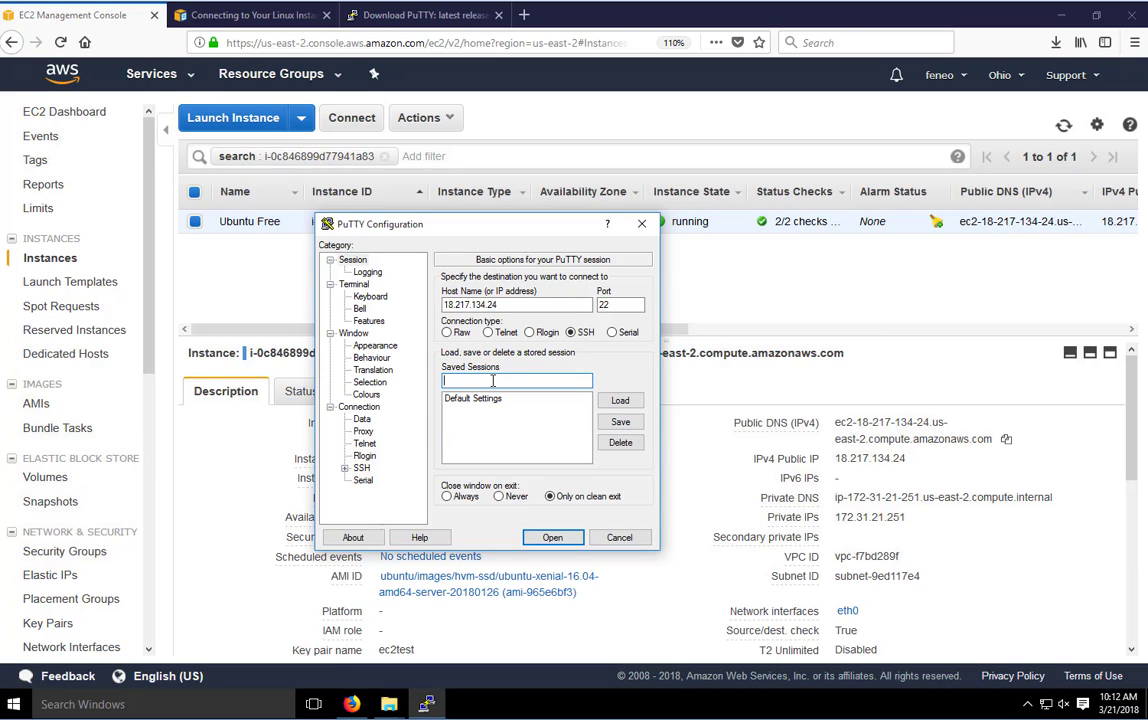
text(U)
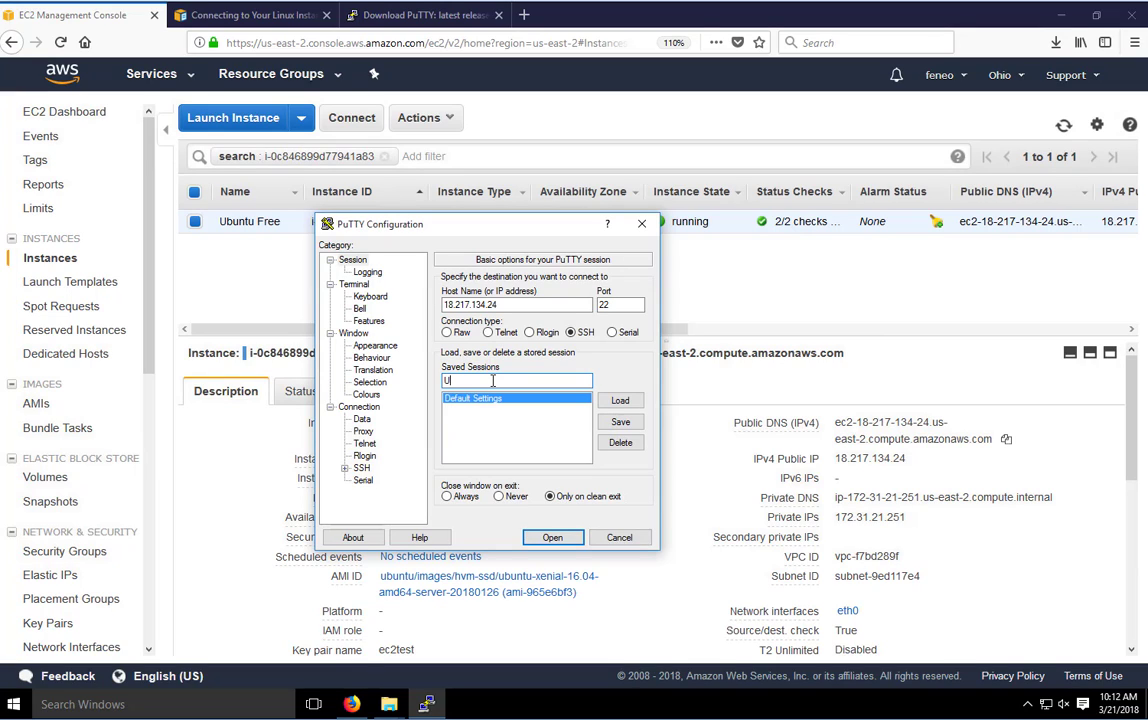
text(buntu EC2 Free)
click(620, 421)
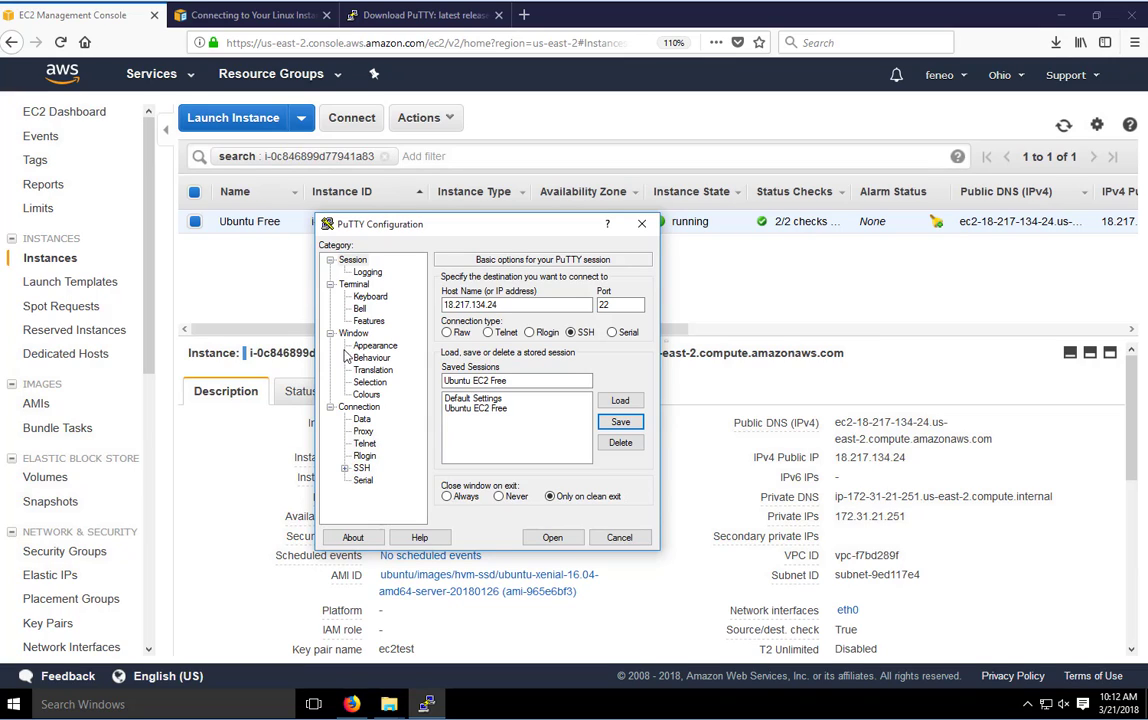
Step: Set the SSH authentication private key file to ec2key.ppk from the C:\EC2 folder
click(345, 469)
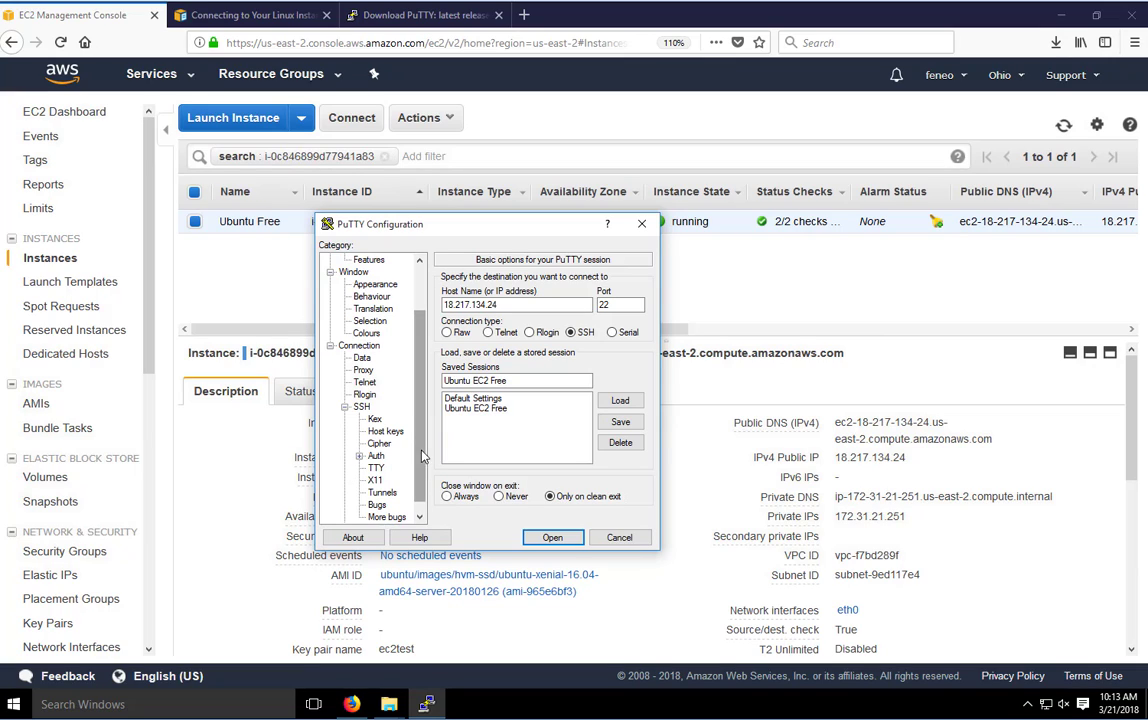
scroll(415, 470, down, 1)
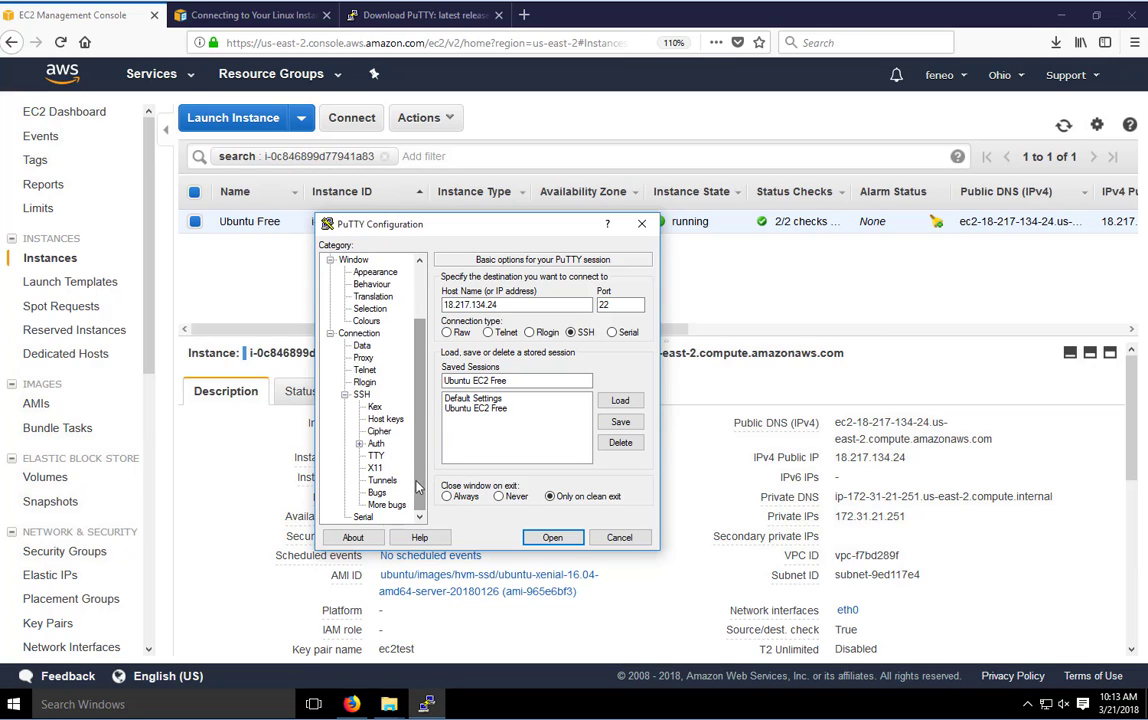
click(359, 444)
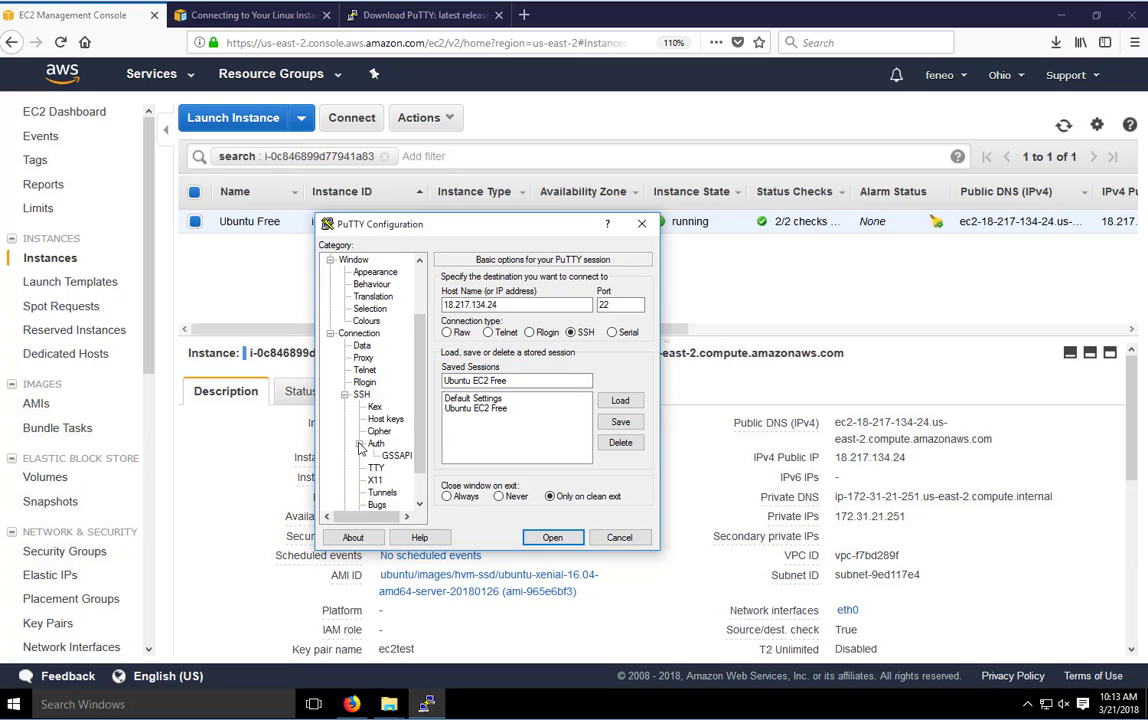
click(395, 456)
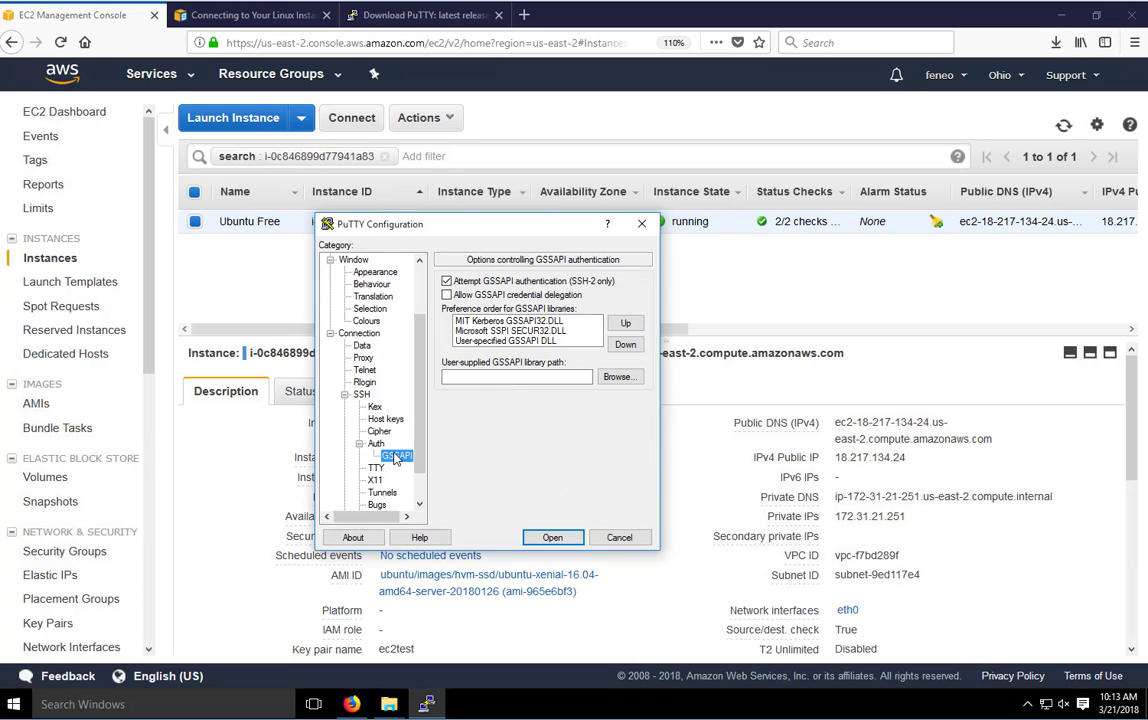
click(375, 443)
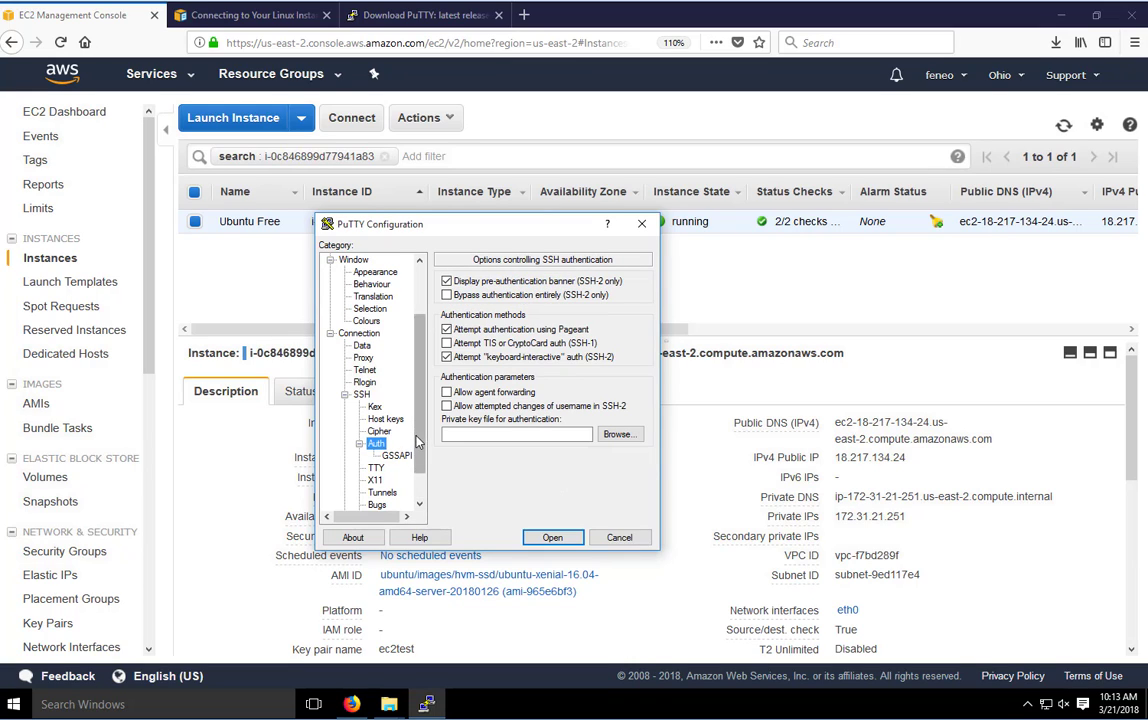
scroll(418, 455, down, 1)
scroll(420, 460, down, 1)
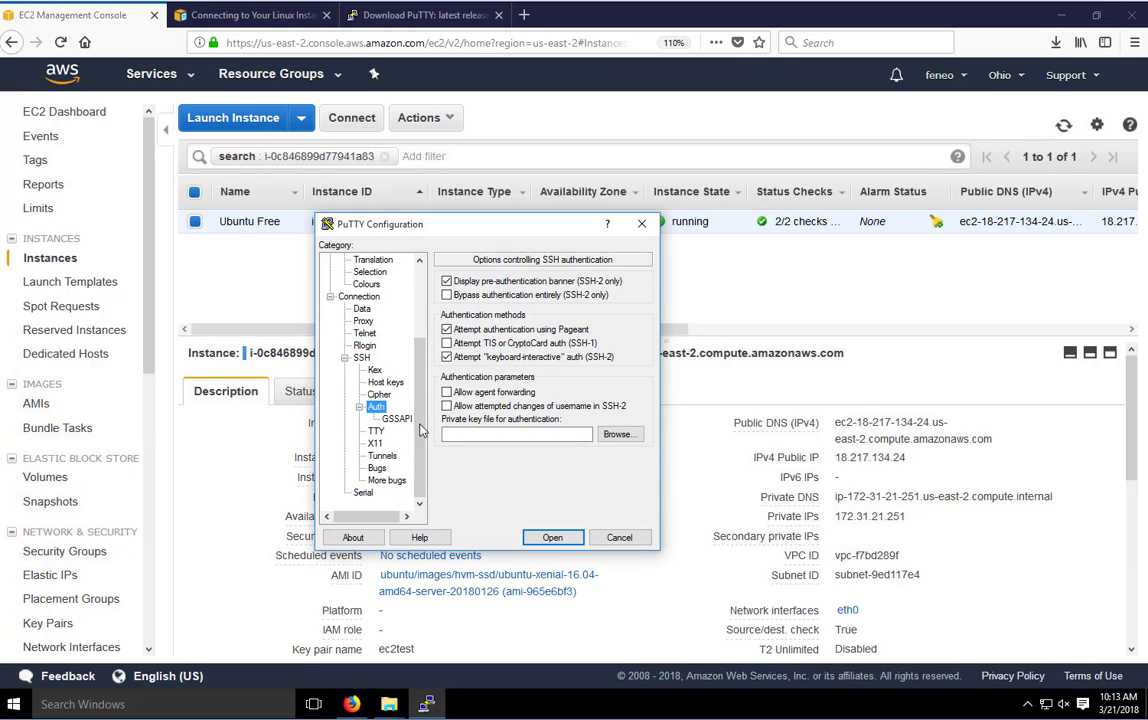
click(616, 435)
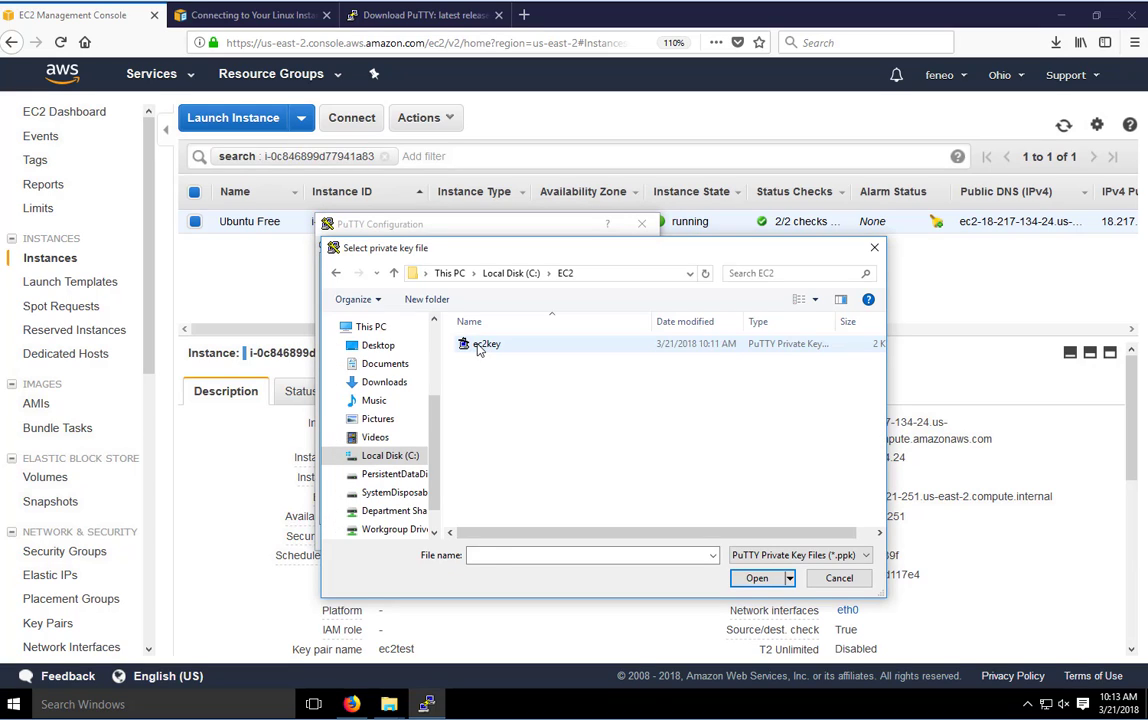
click(480, 346)
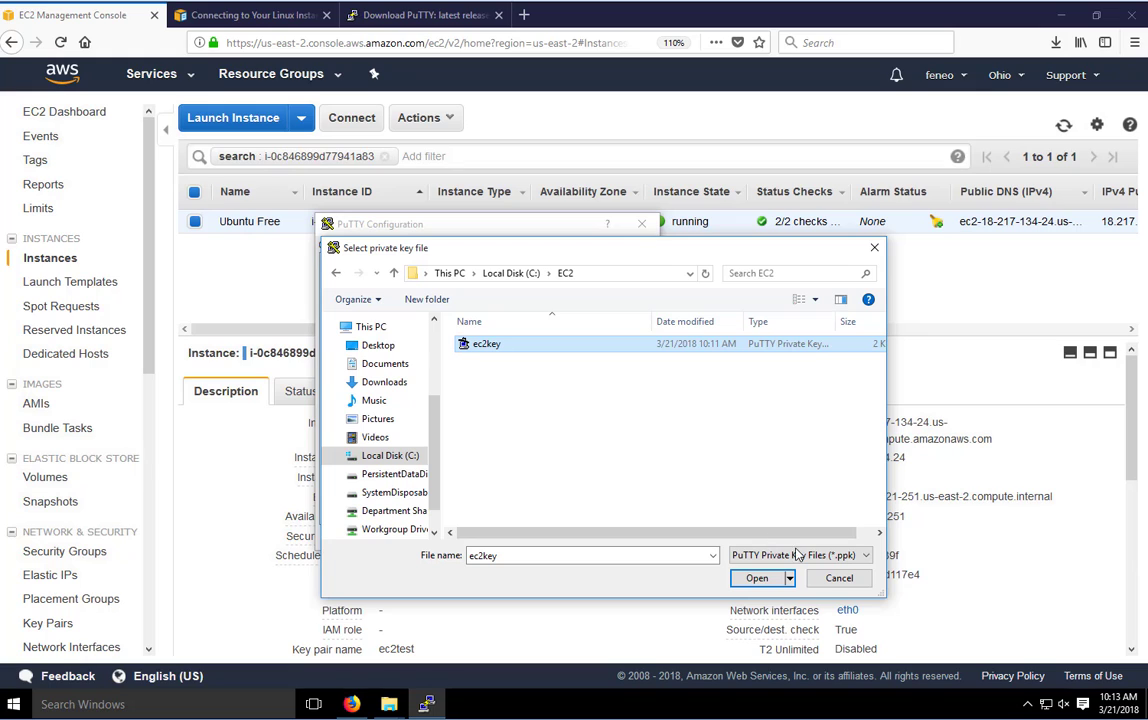
click(758, 578)
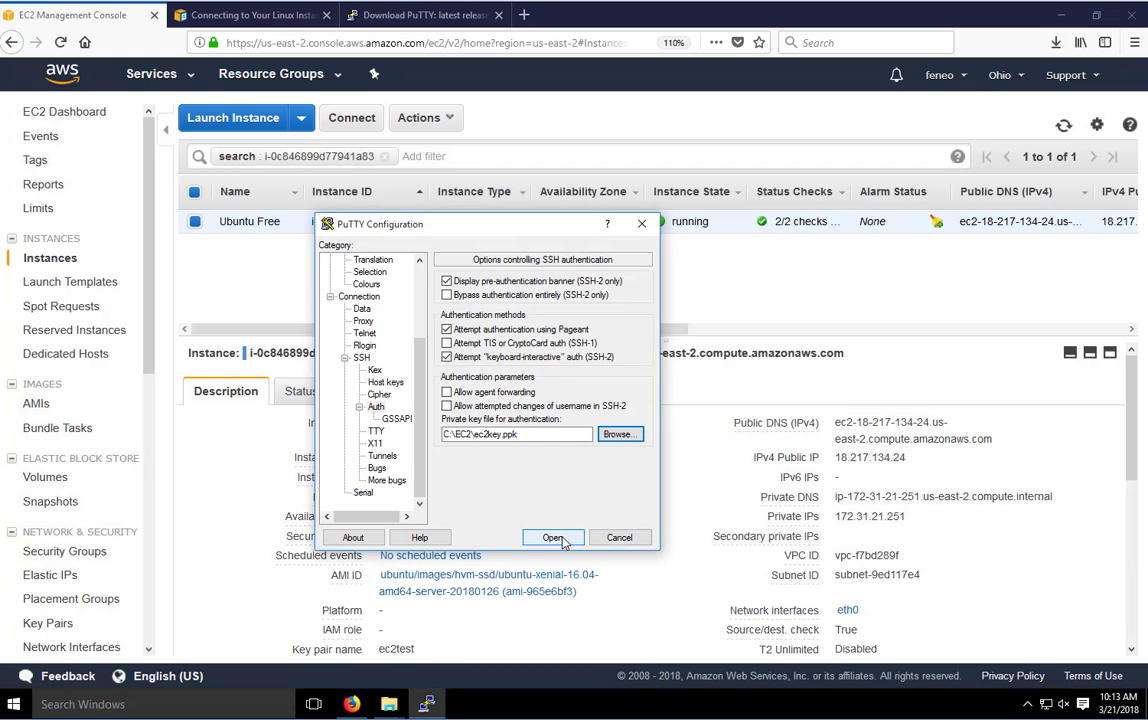
Step: Return to the basic session options and save the private key setting into the Ubuntu EC2 Free session
scroll(380, 330, up, 3)
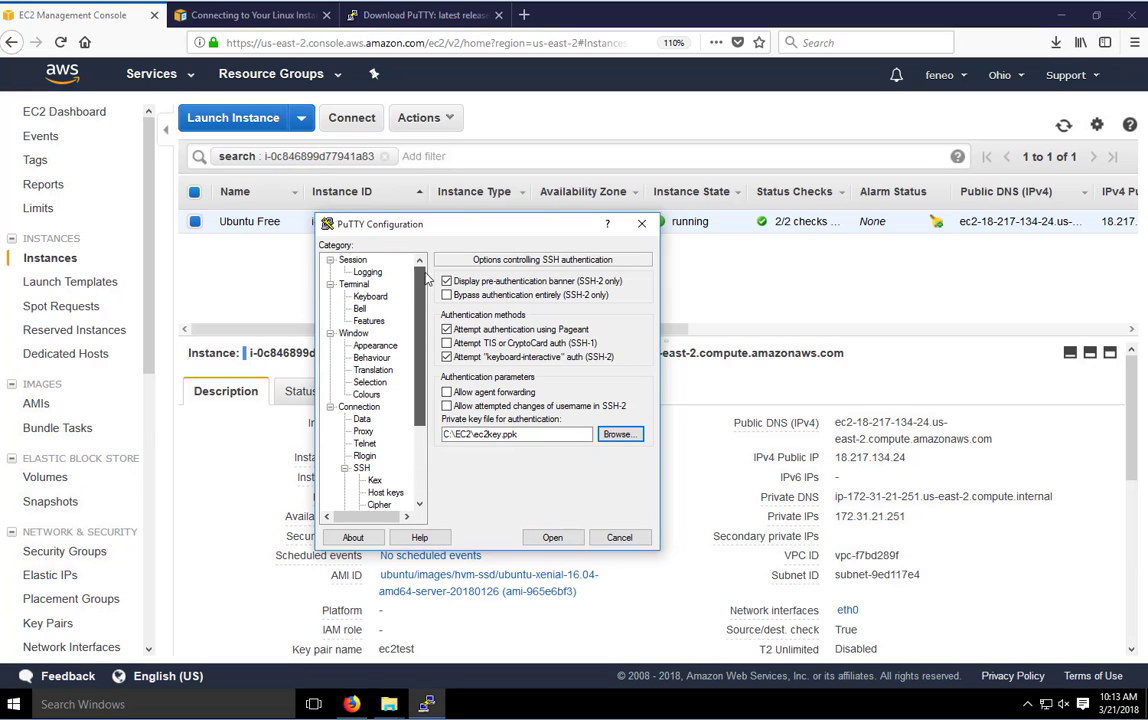
click(358, 261)
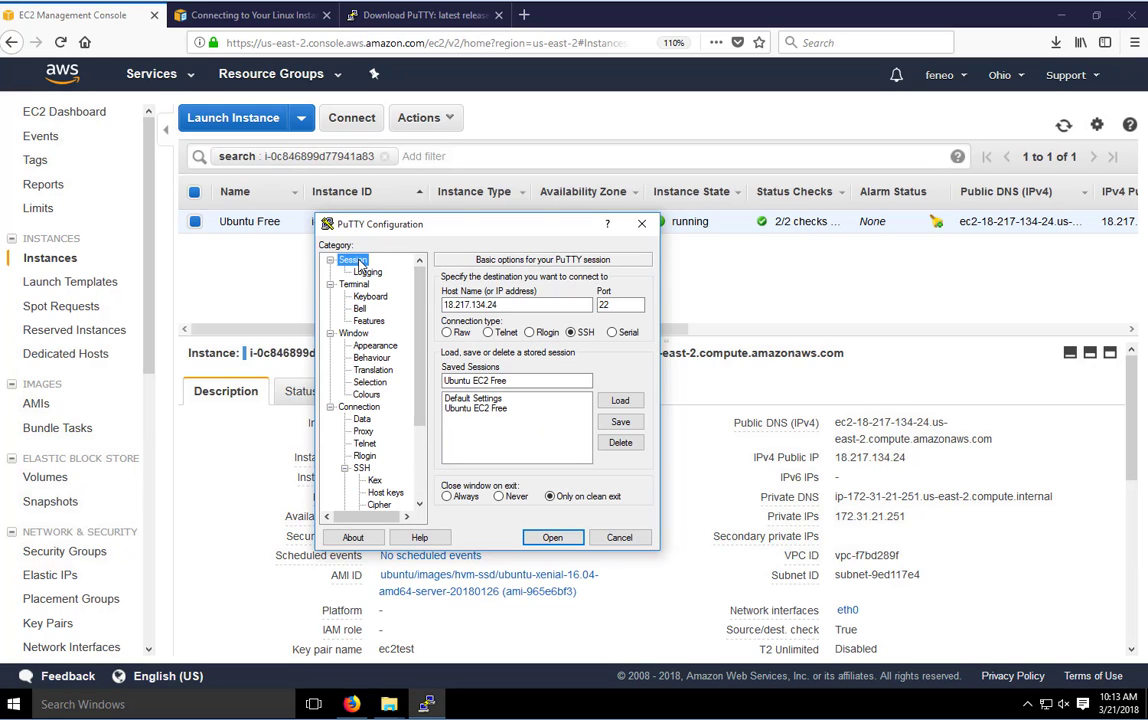
click(620, 423)
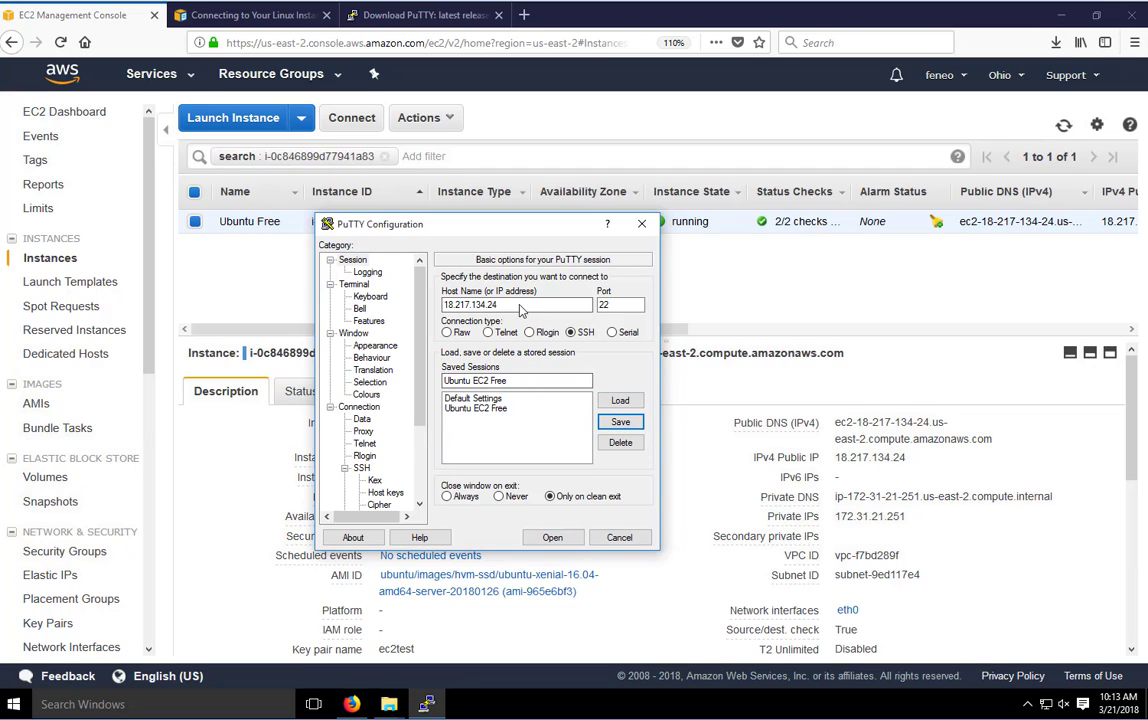
Step: Open the SSH connection, trust the server's host key, and log in as ubuntu with the key passphrase
click(560, 540)
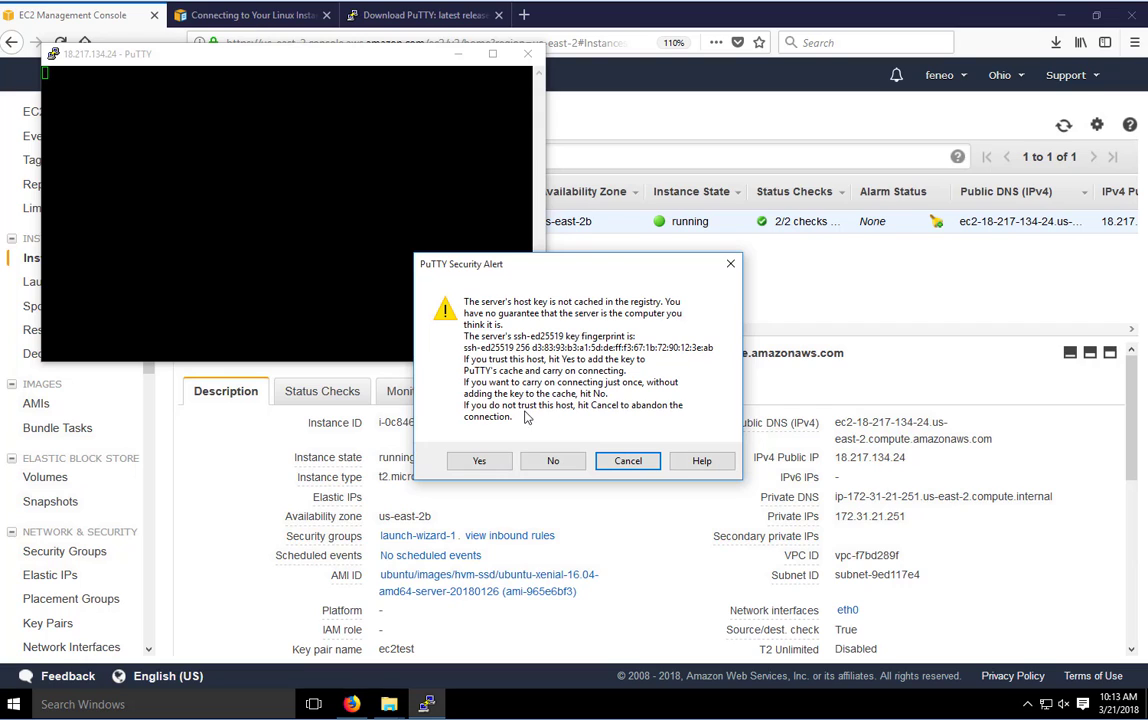
click(481, 463)
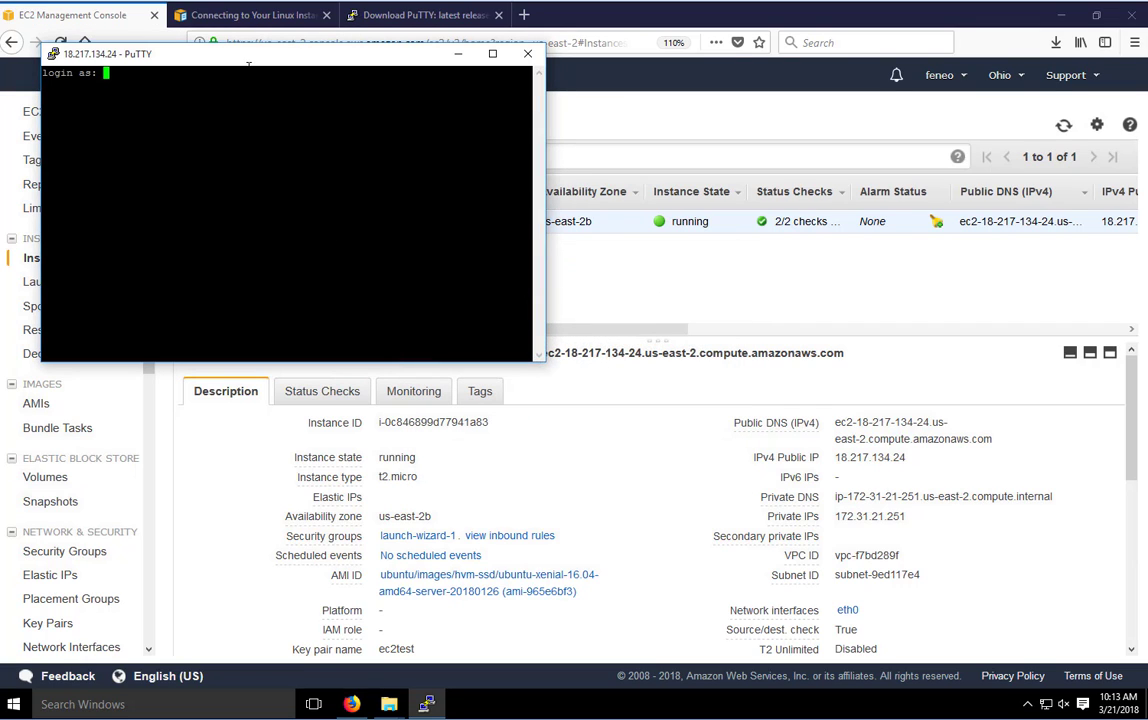
drag(252, 56, 581, 141)
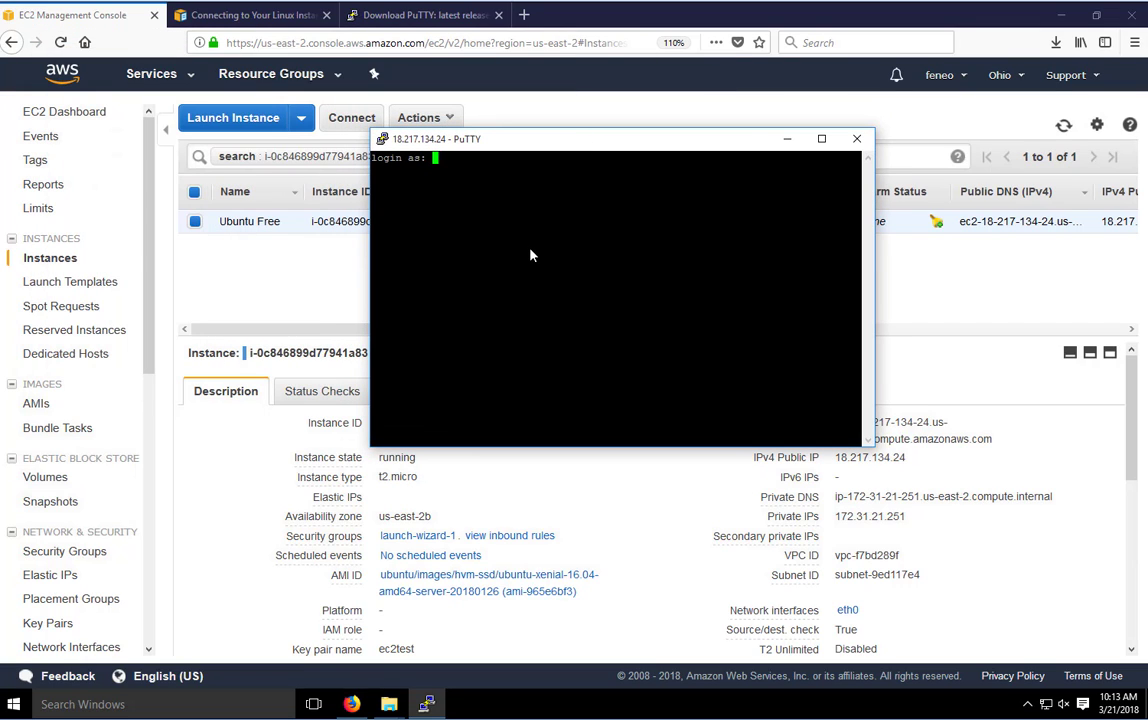
text(ubuntu)
key(Return)
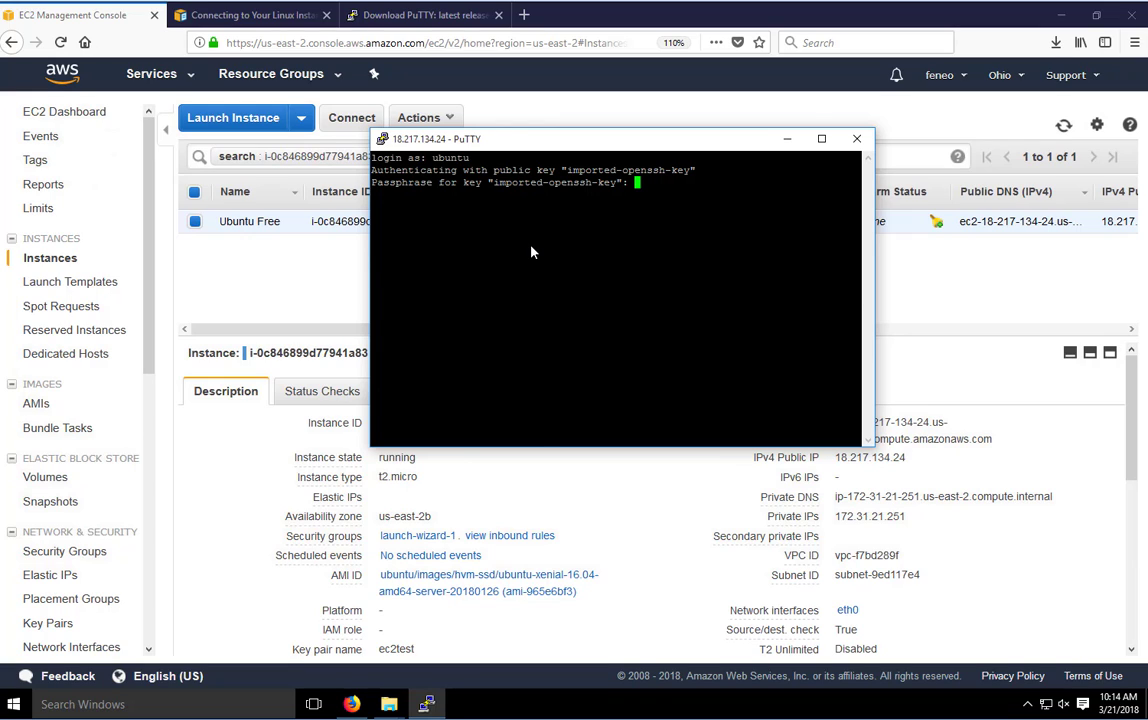
key(Return)
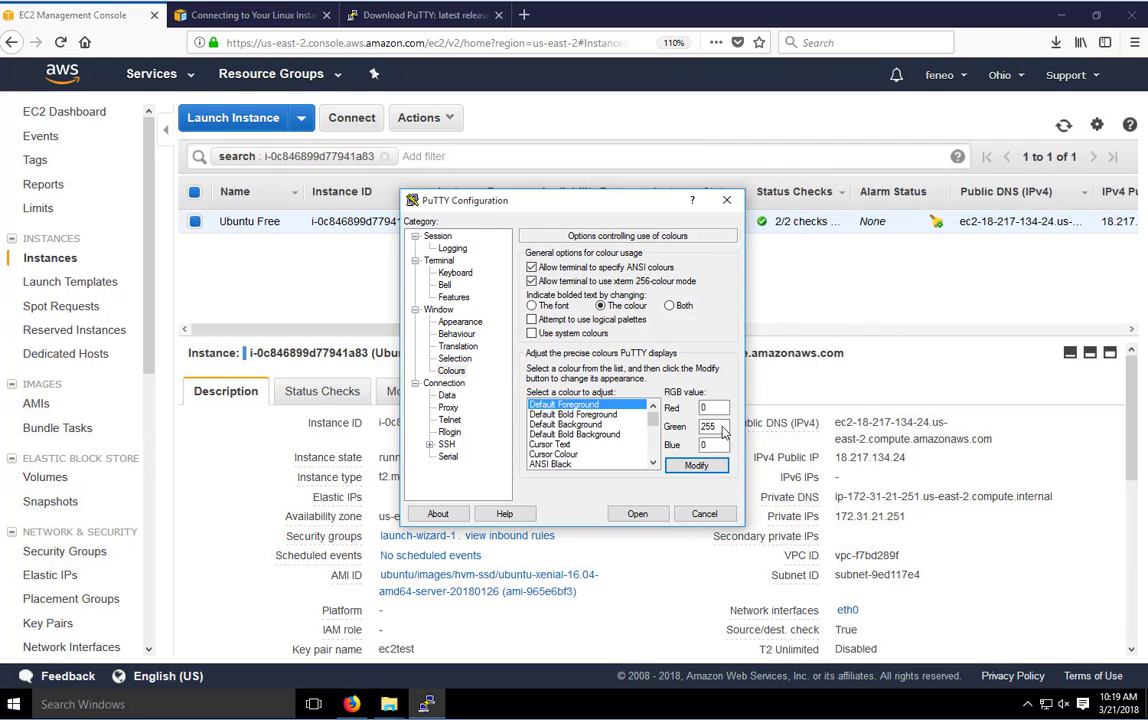
Step: Review the RGB values of the default bold foreground, background, cursor text and cursor colour entries
click(600, 414)
click(575, 435)
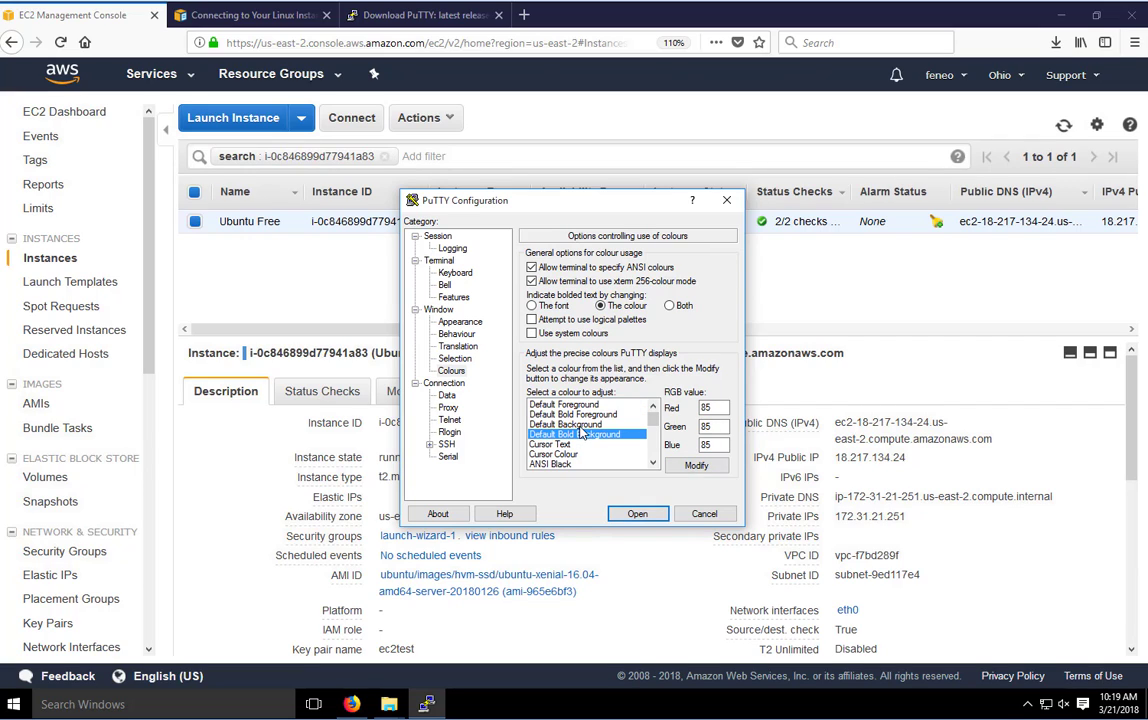
key(Up)
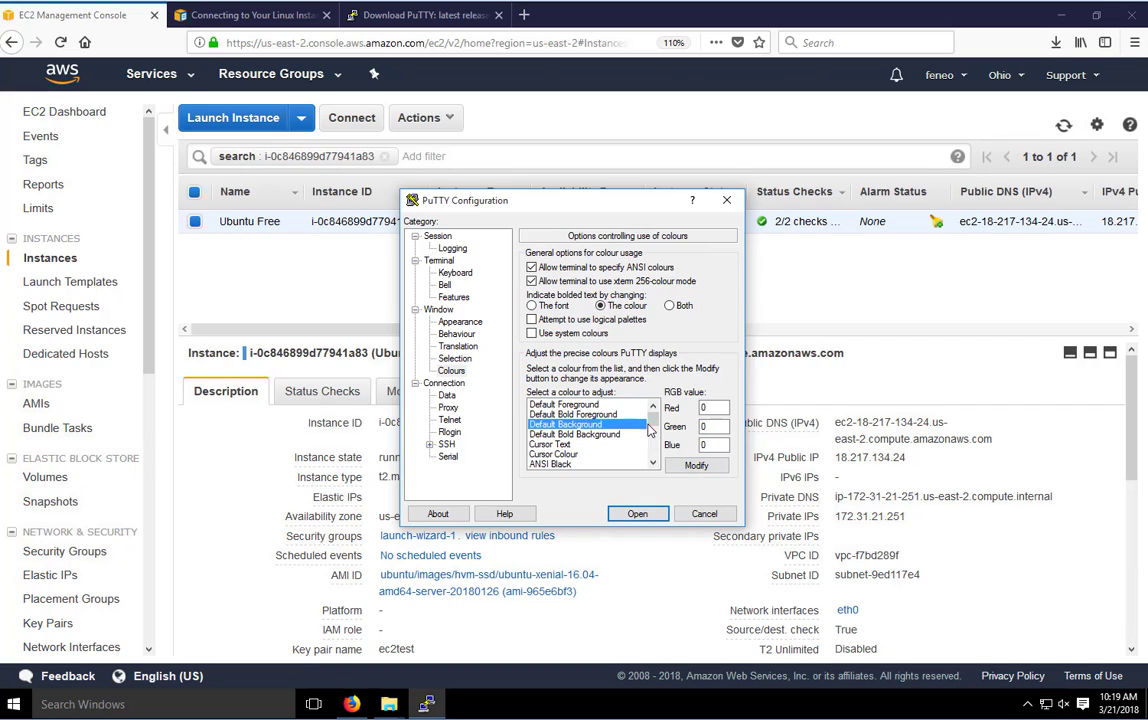
click(576, 444)
key(Down)
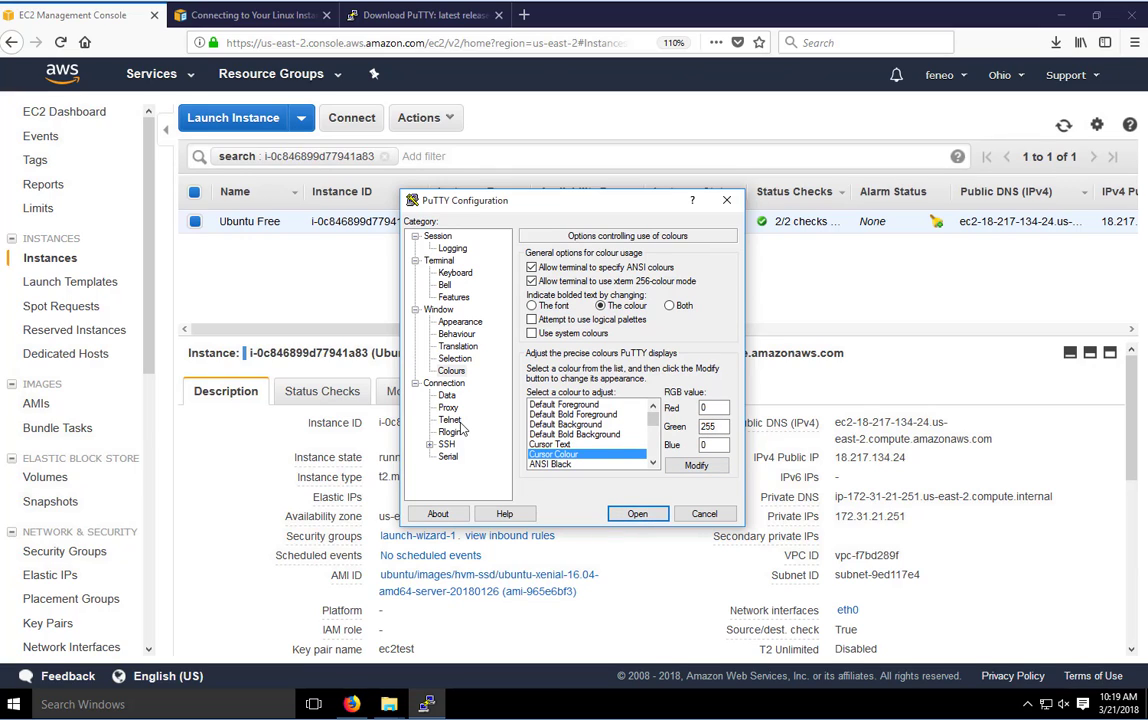
Step: Save the colour settings into the existing Ubuntu EC2 Free session
click(438, 237)
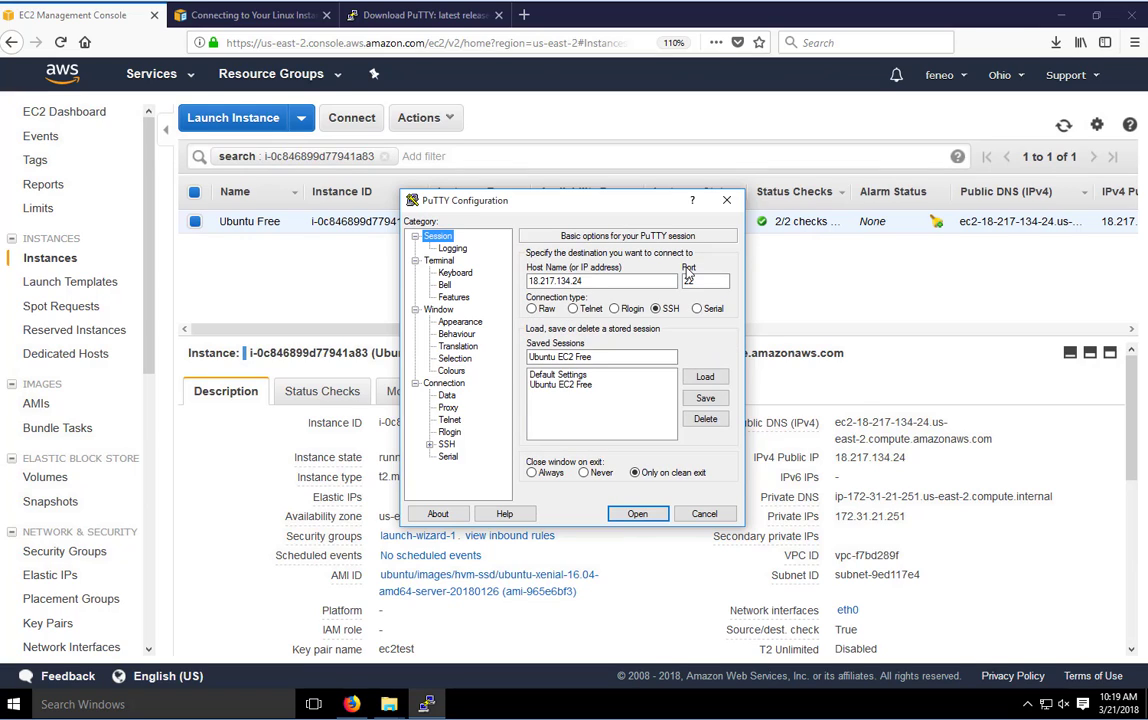
click(561, 388)
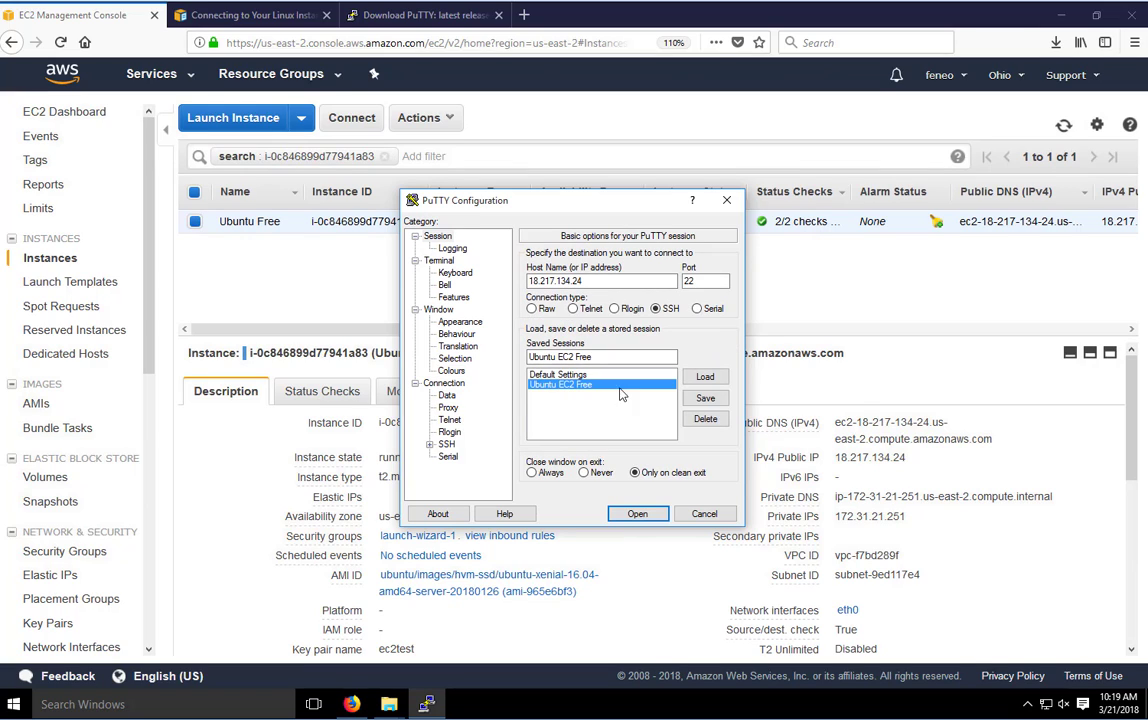
click(685, 400)
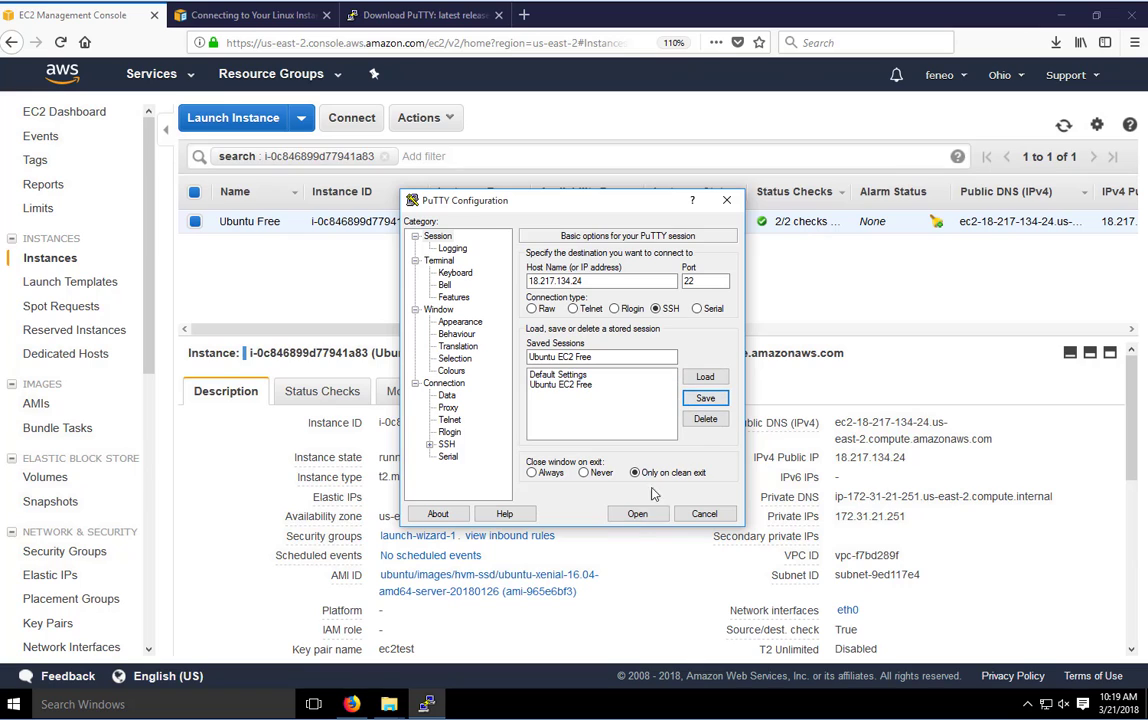
Step: Open the Ubuntu EC2 Free session and log in as ubuntu with the key passphrase
click(636, 514)
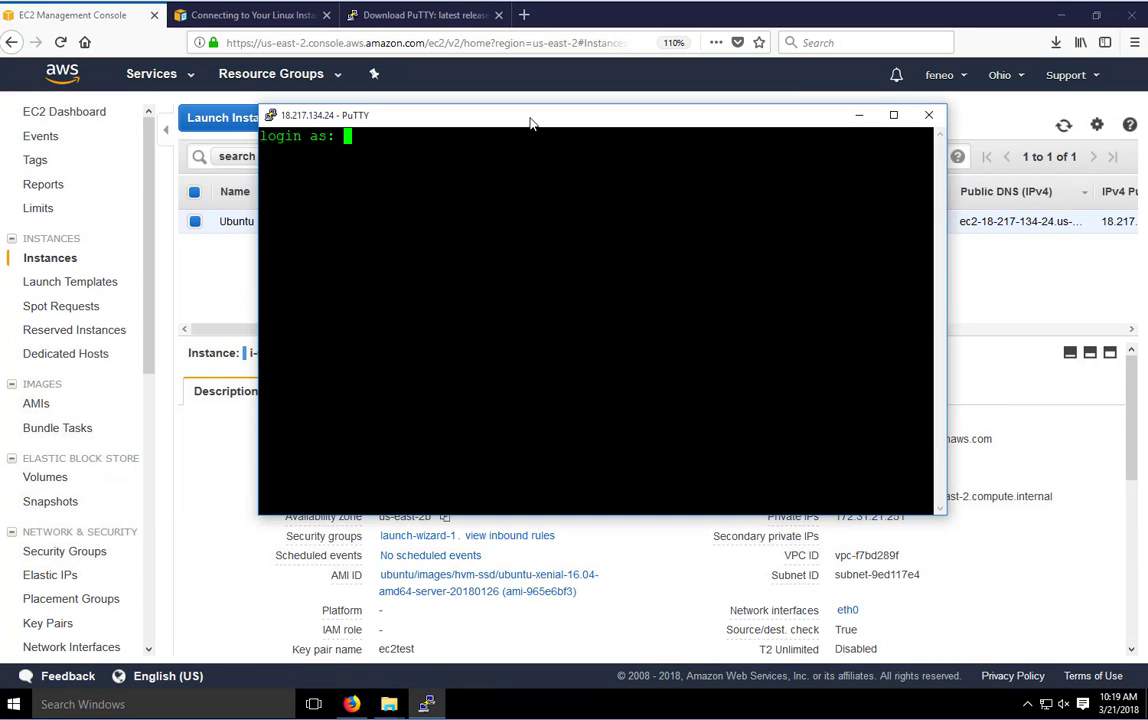
text(ubuntu)
key(Return)
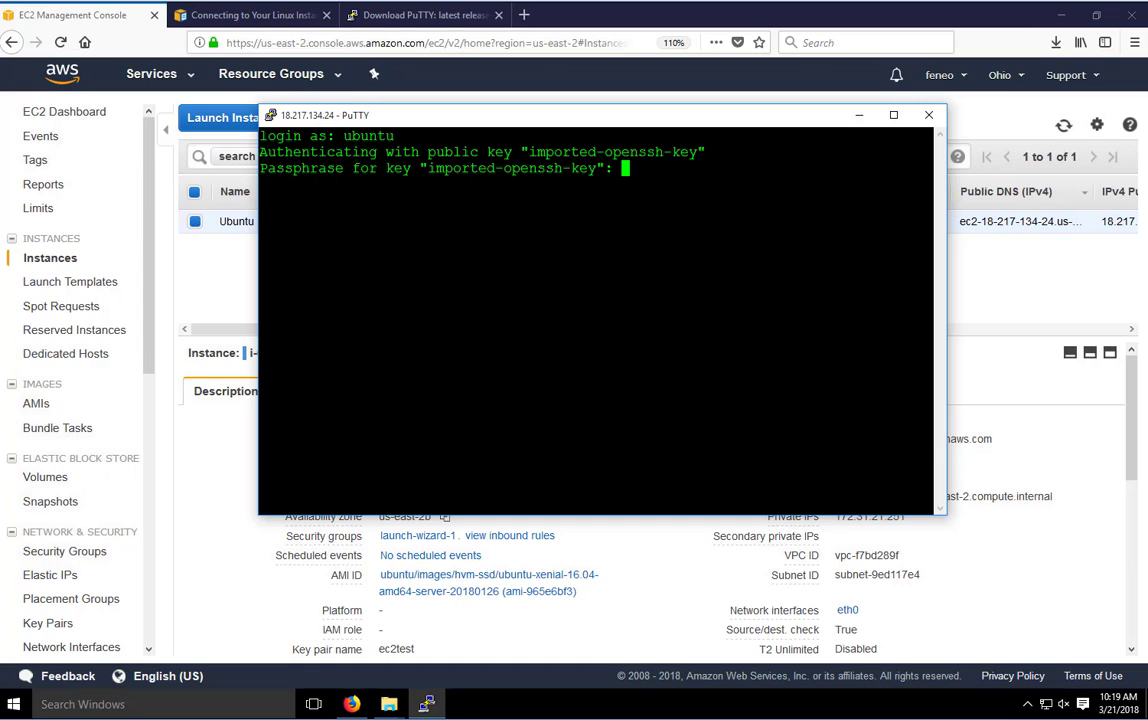
key(Return)
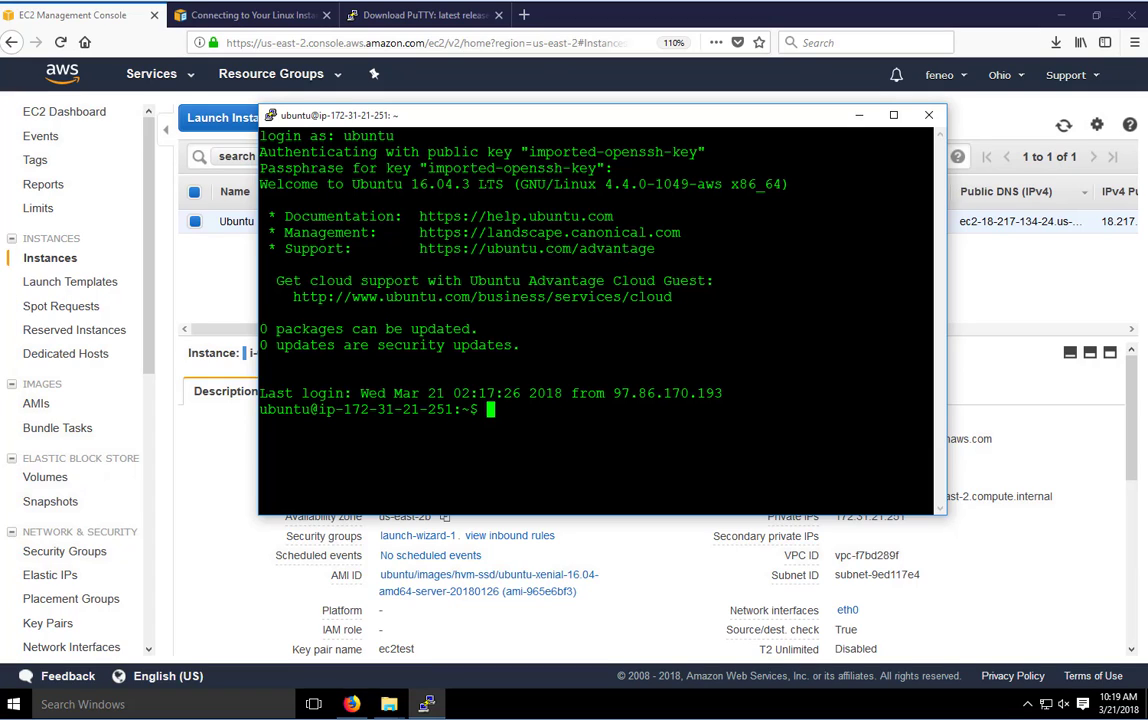
Step: Change to the server's root directory with cd / and list its contents with ls
text(ls)
key(BackSpace)
key(BackSpace)
text(cd /)
key(Return)
text(ls)
key(Return)
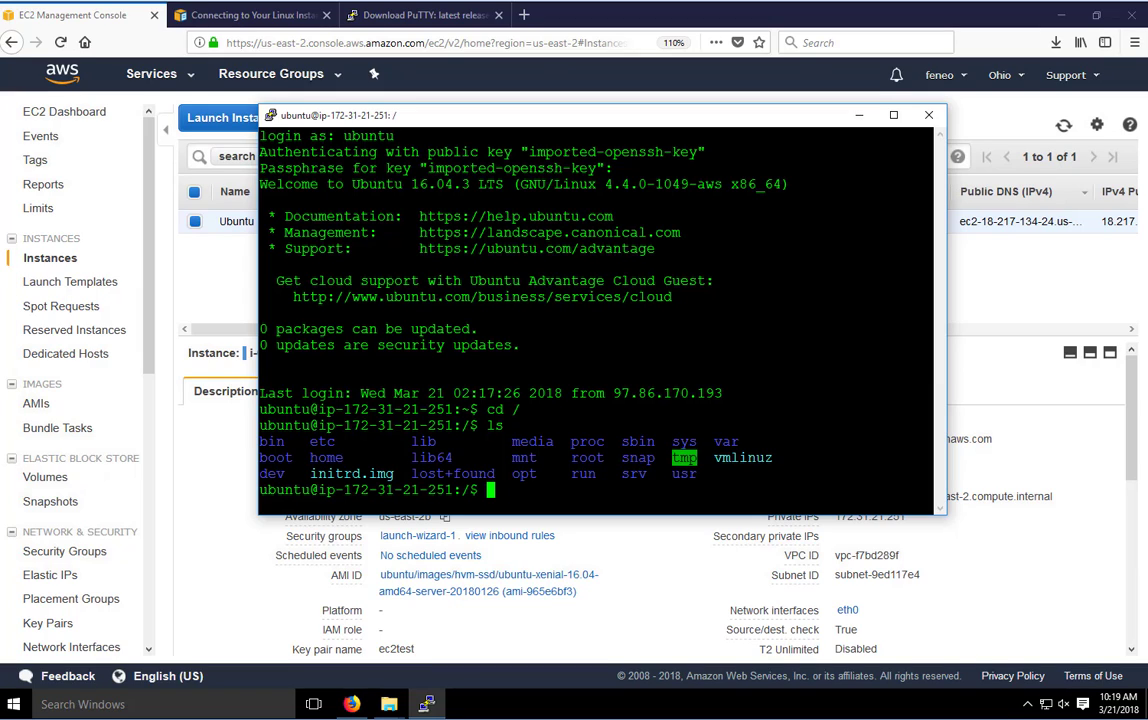
Step: Test the server's internet connectivity by running ping 8.8.8.8
text(pint 8.8.8.8)
key(Return)
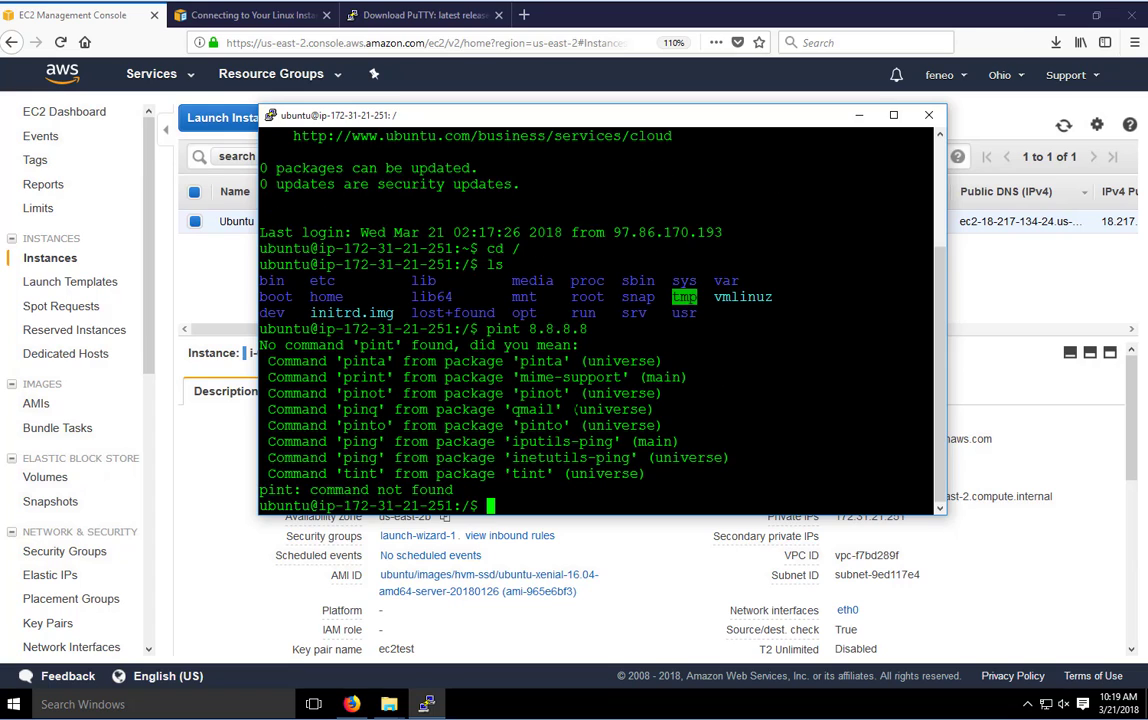
text(ping 8.8.8.8)
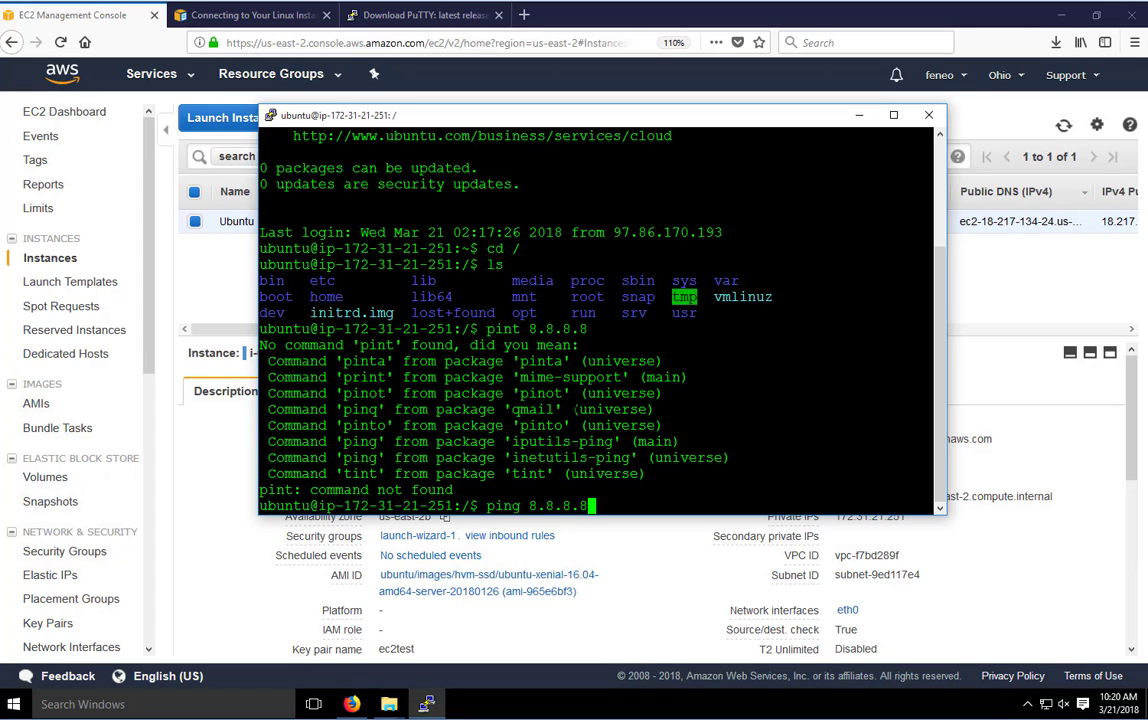
key(Return)
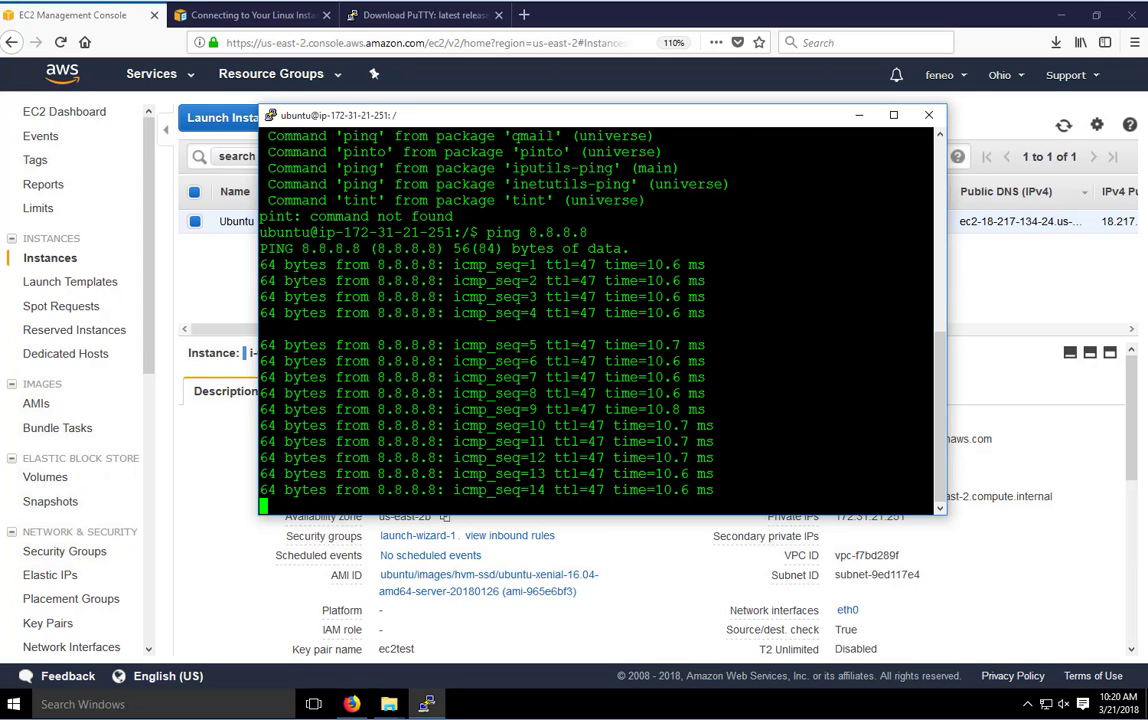
Step: Return to the EC2 console and view the inbound rules of the instance's launch-wizard-1 security group in an enlarged details area
click(777, 104)
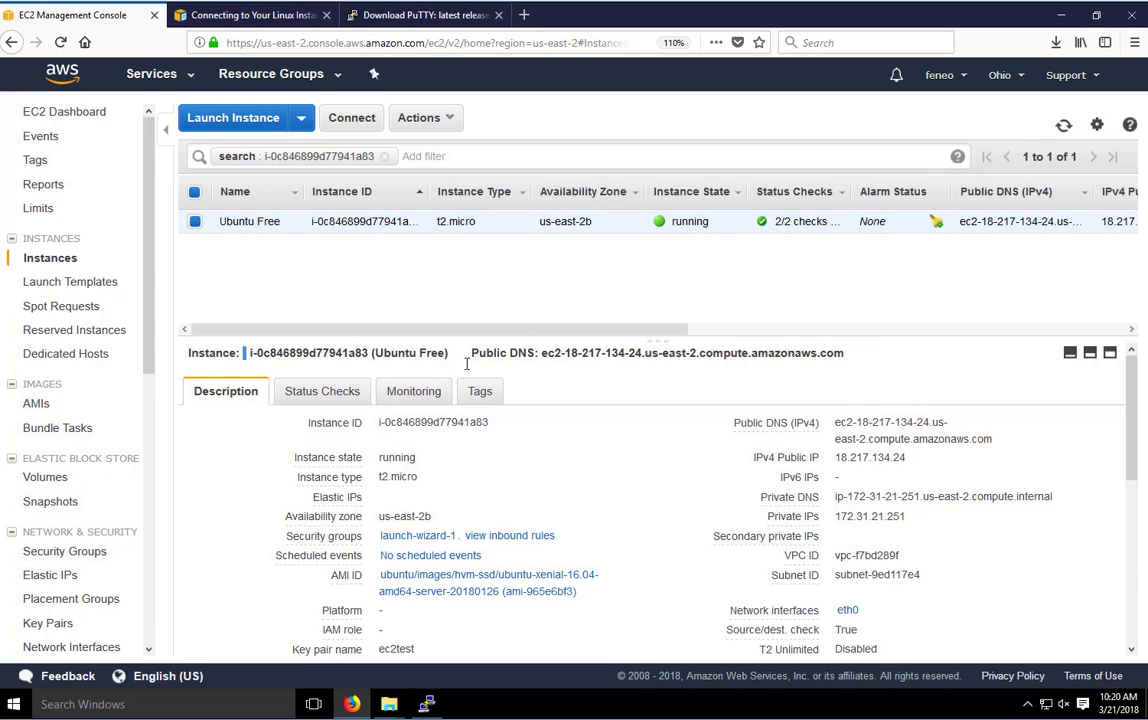
click(441, 539)
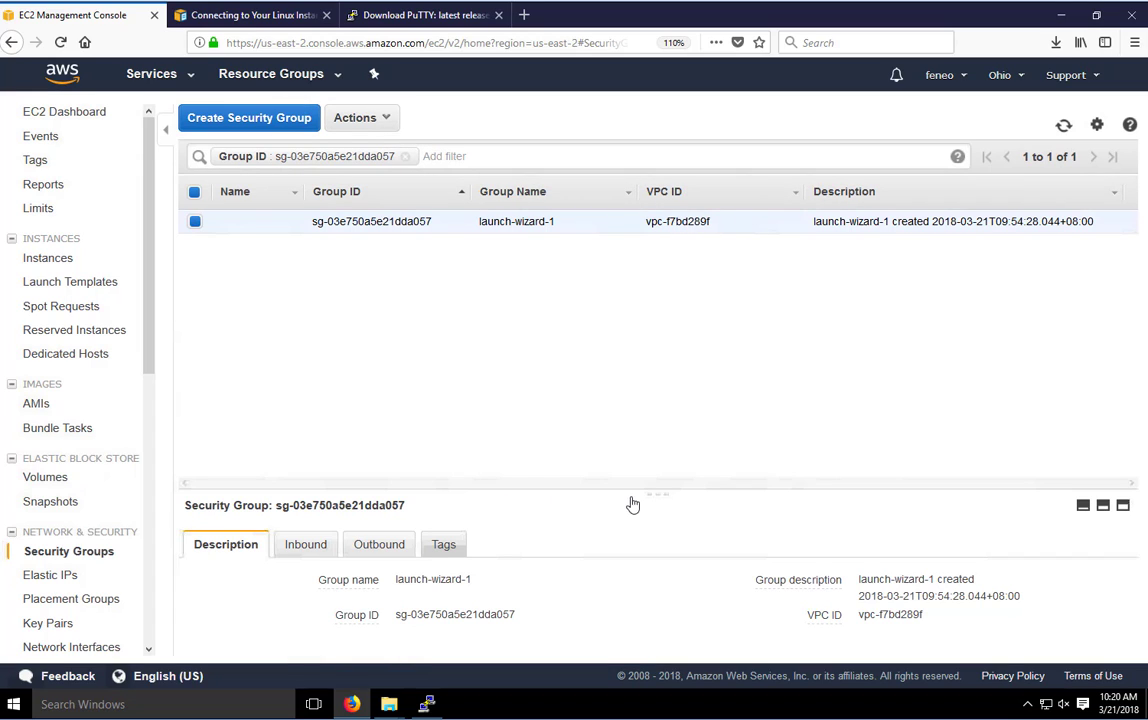
drag(658, 498, 658, 348)
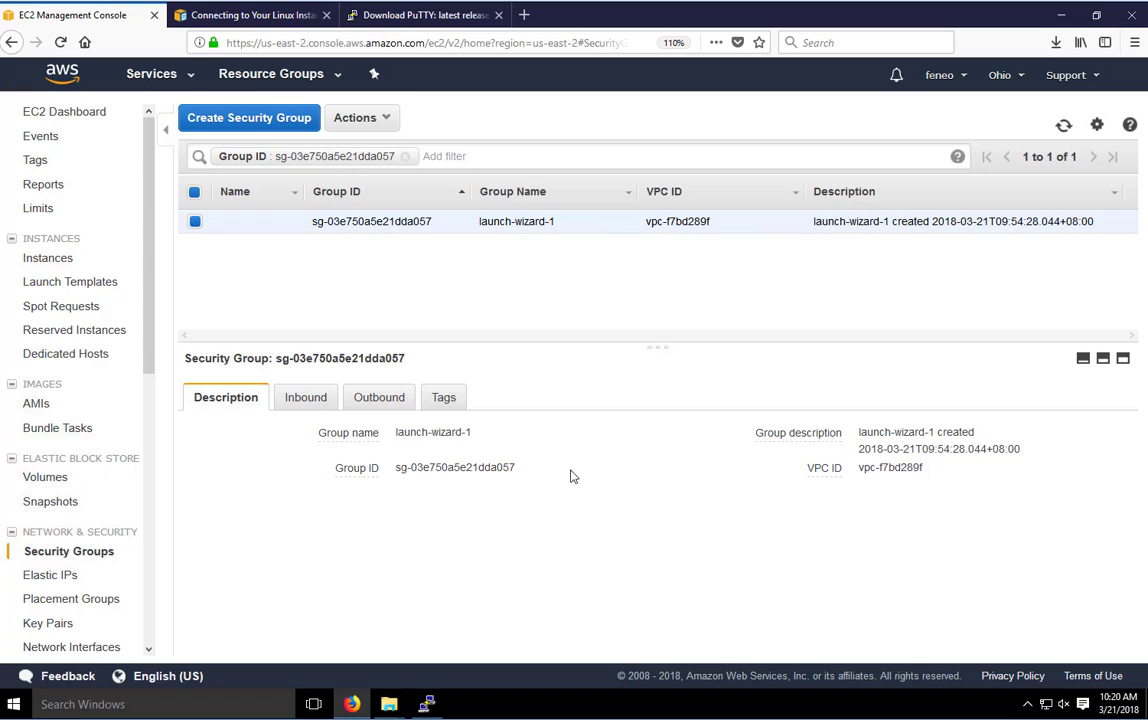
click(305, 401)
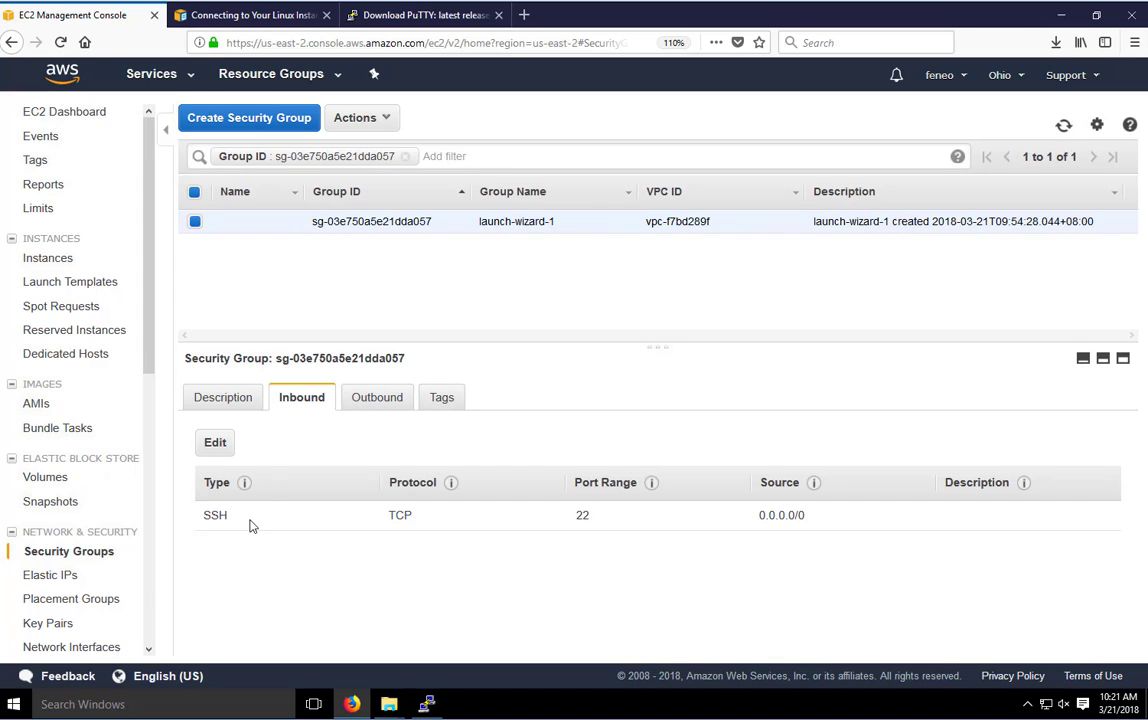
click(215, 443)
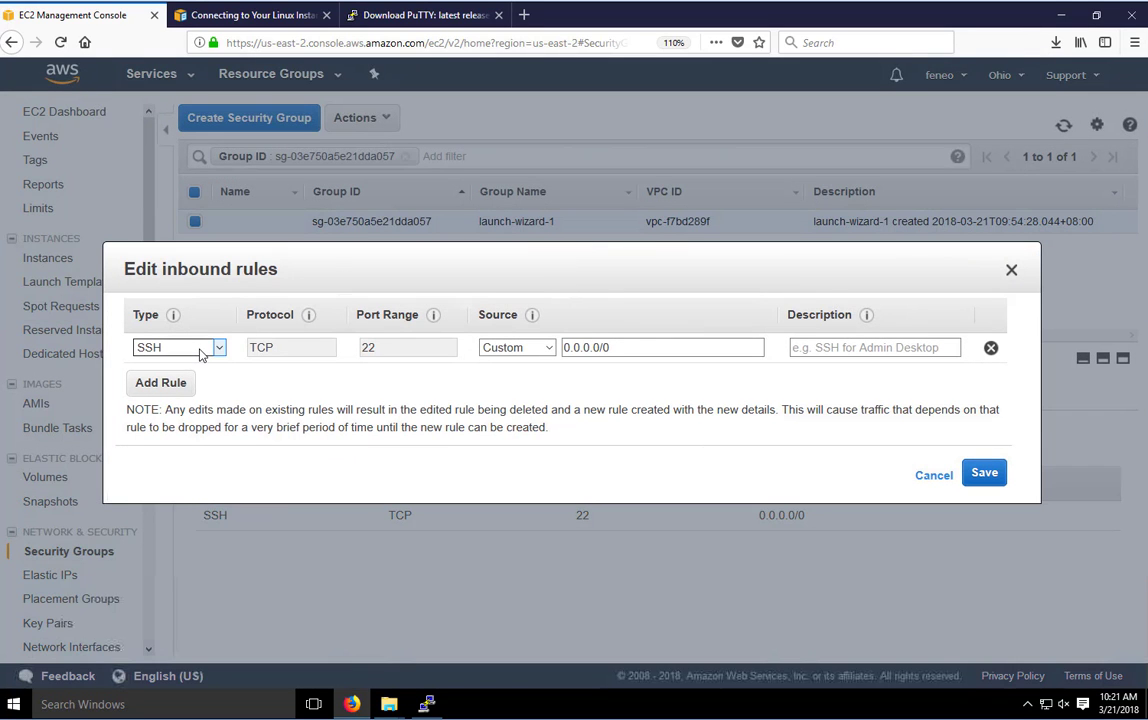
click(200, 347)
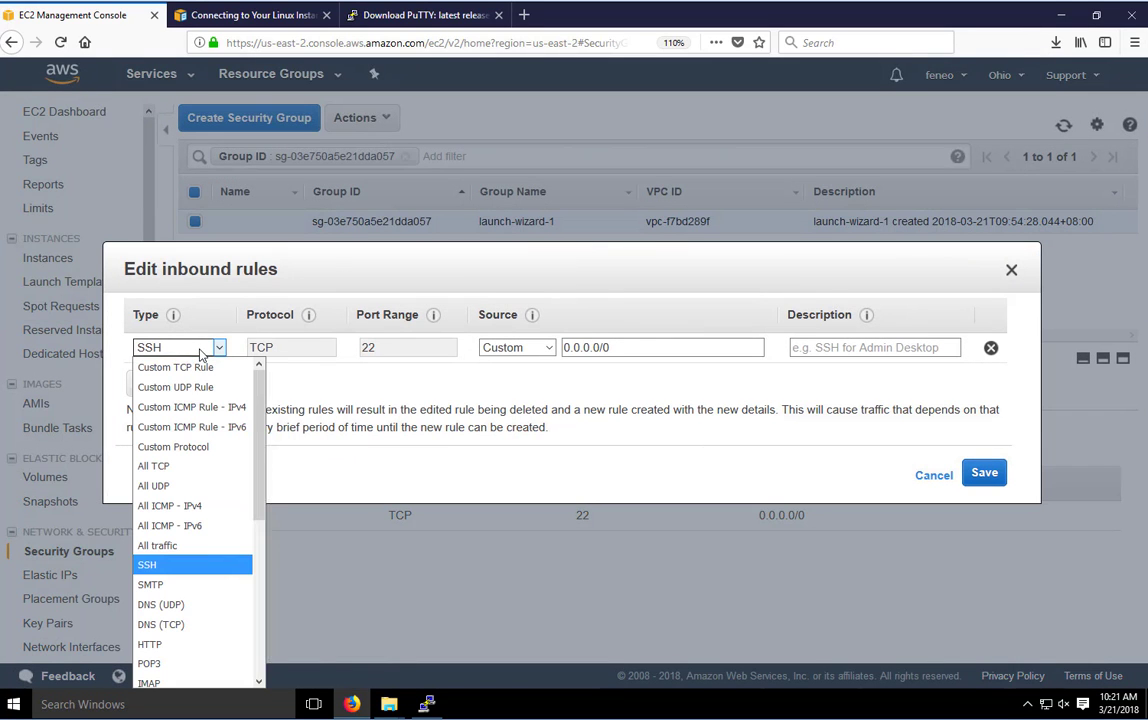
click(163, 645)
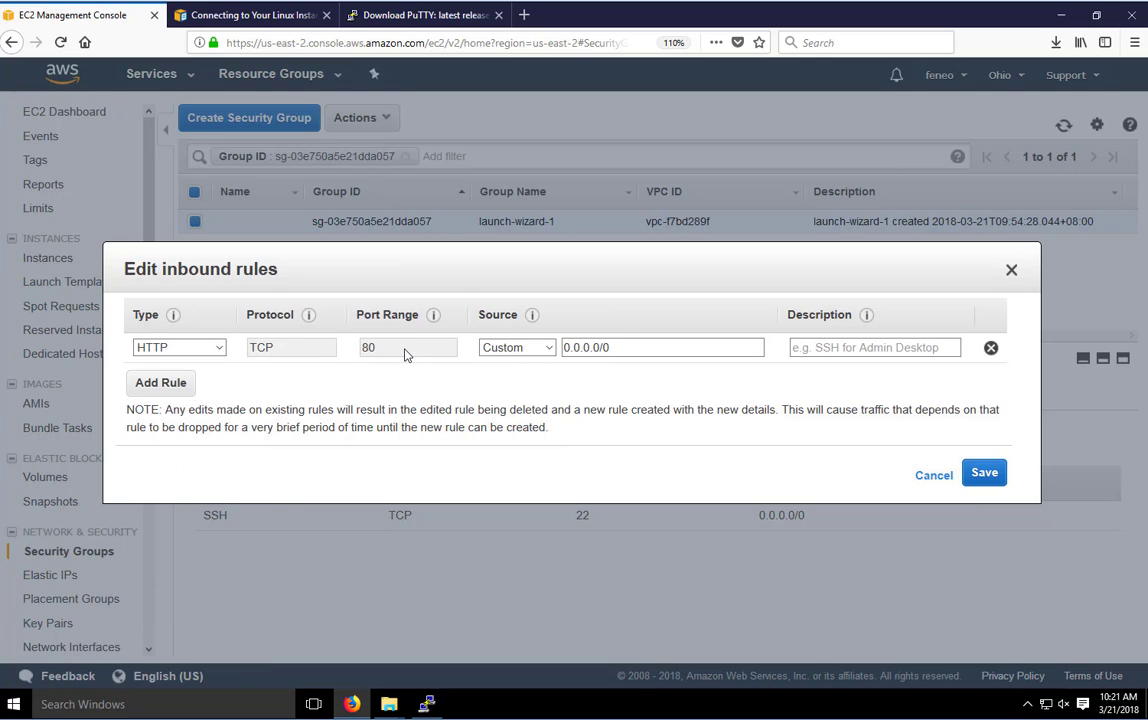
click(640, 347)
click(830, 347)
click(928, 477)
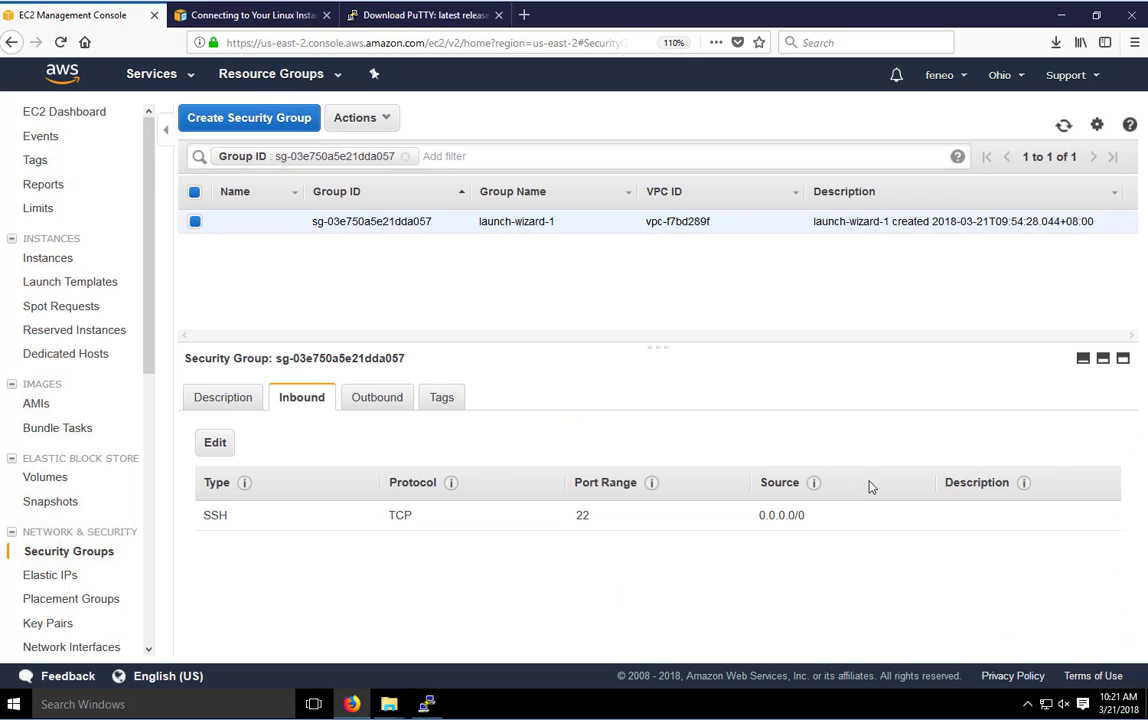